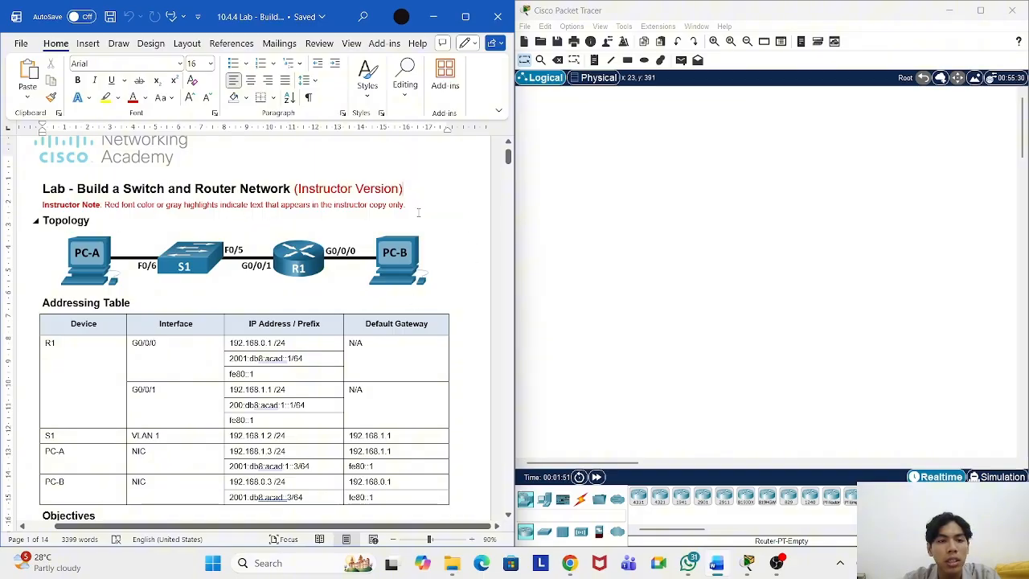
Step: Place two generic PCs, PC0 and PC1, on the workspace
scroll(408, 216, down, 2)
scroll(407, 216, up, 2)
scroll(407, 216, down, 5)
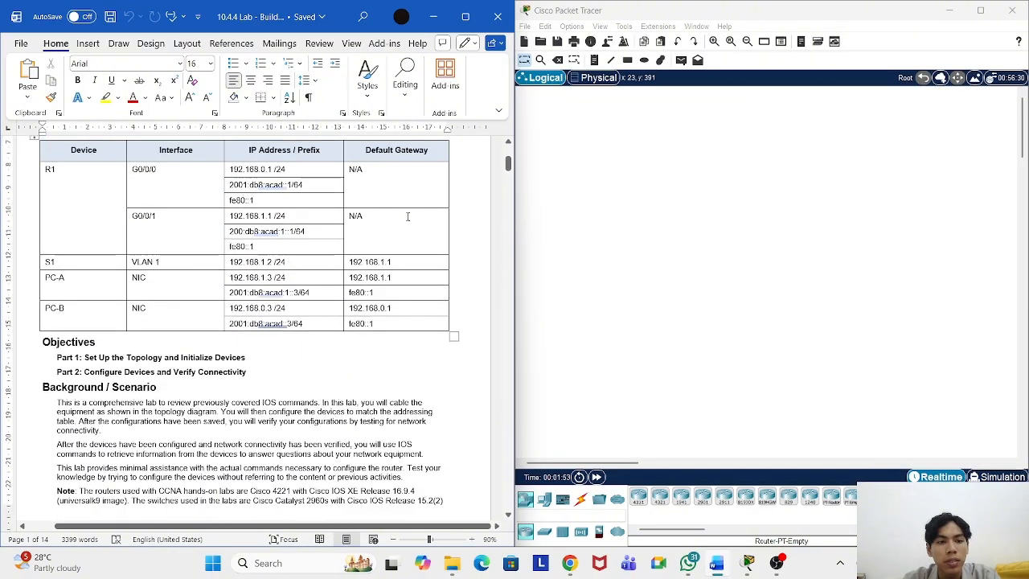
scroll(407, 217, down, 5)
scroll(407, 216, up, 4)
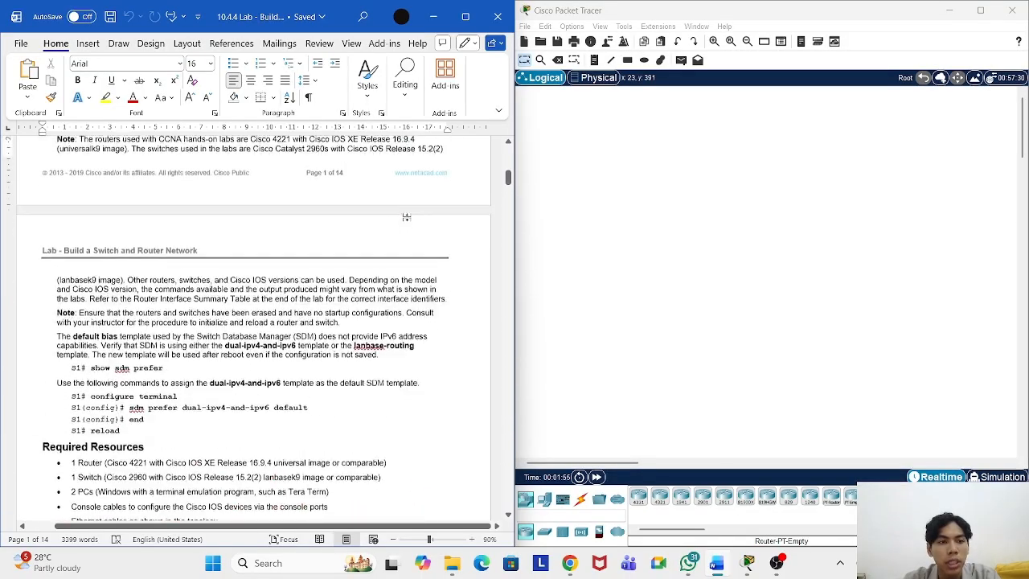
scroll(408, 216, up, 5)
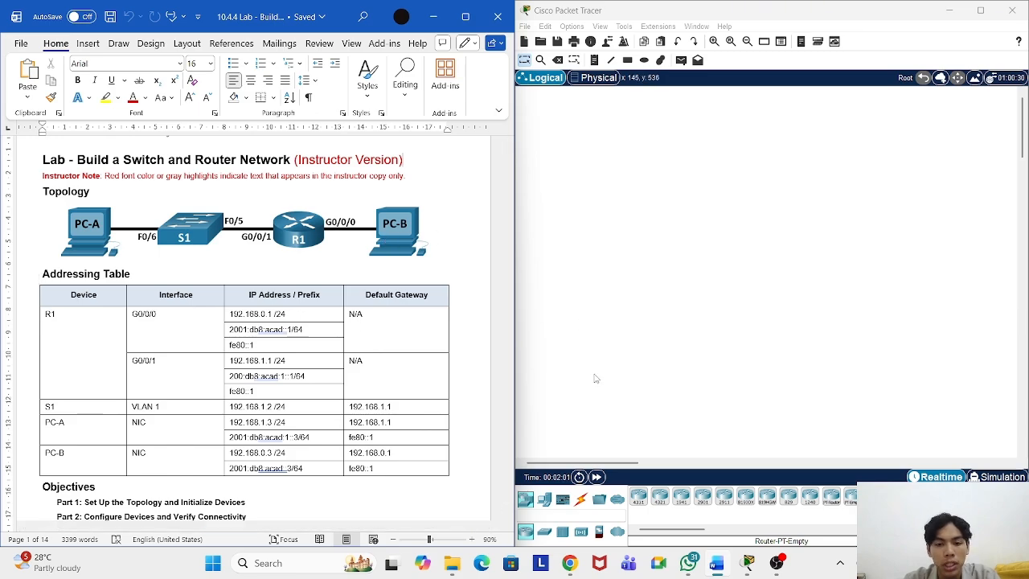
click(545, 500)
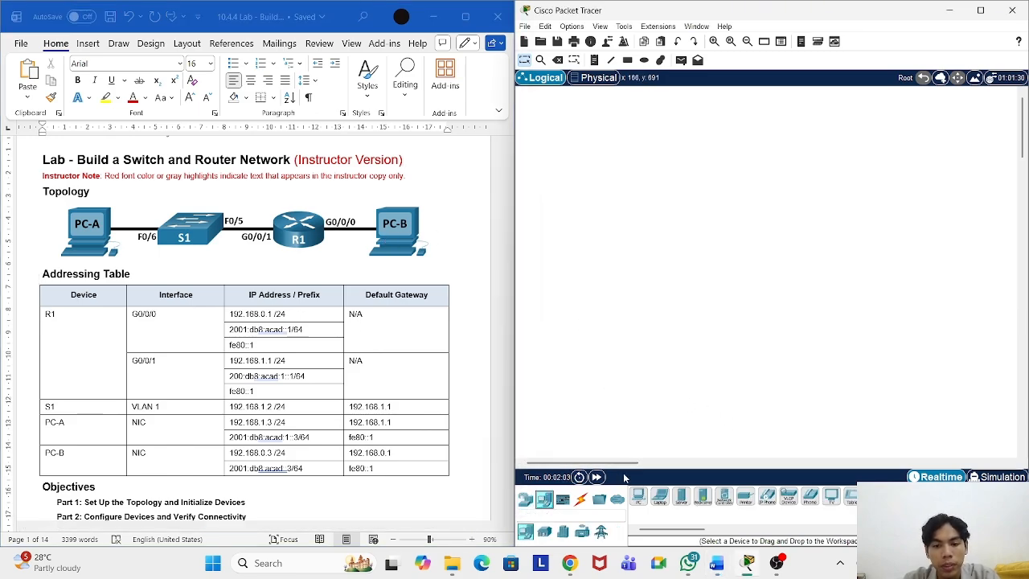
click(638, 496)
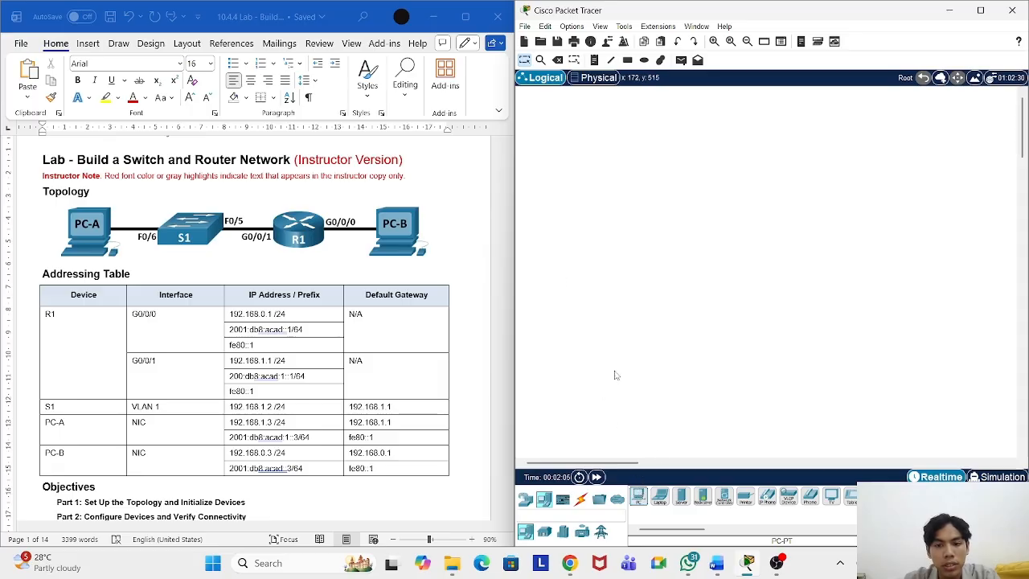
click(563, 250)
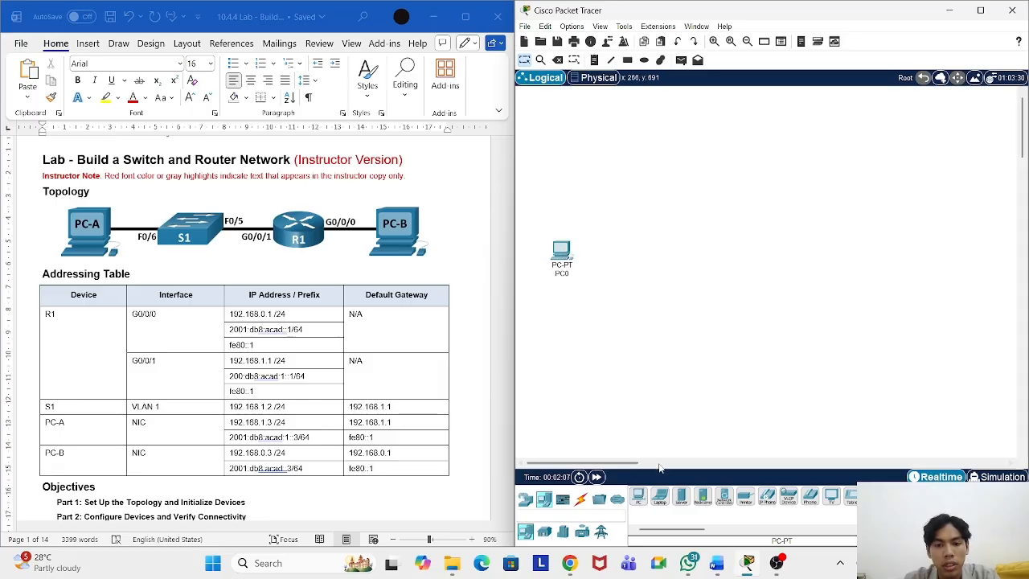
click(639, 496)
click(800, 249)
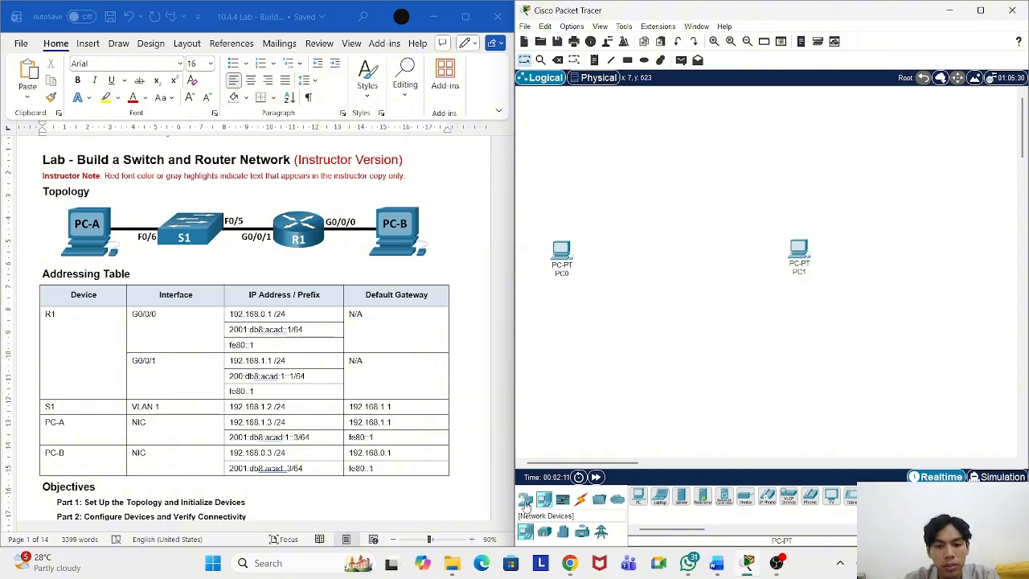
Step: Add a 2960 switch and an ISR4321 router between PC0 and PC1
click(526, 503)
click(544, 531)
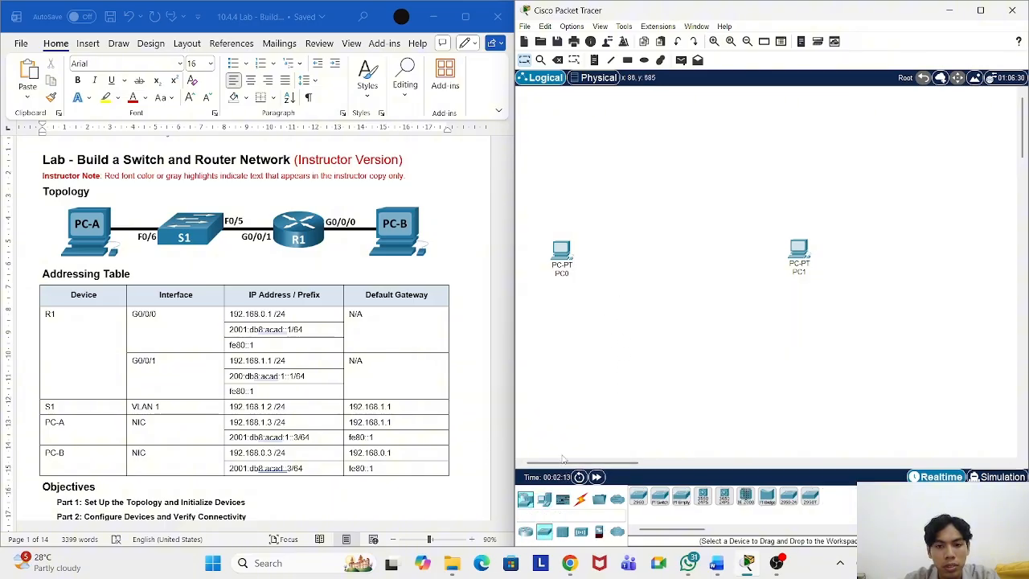
click(641, 502)
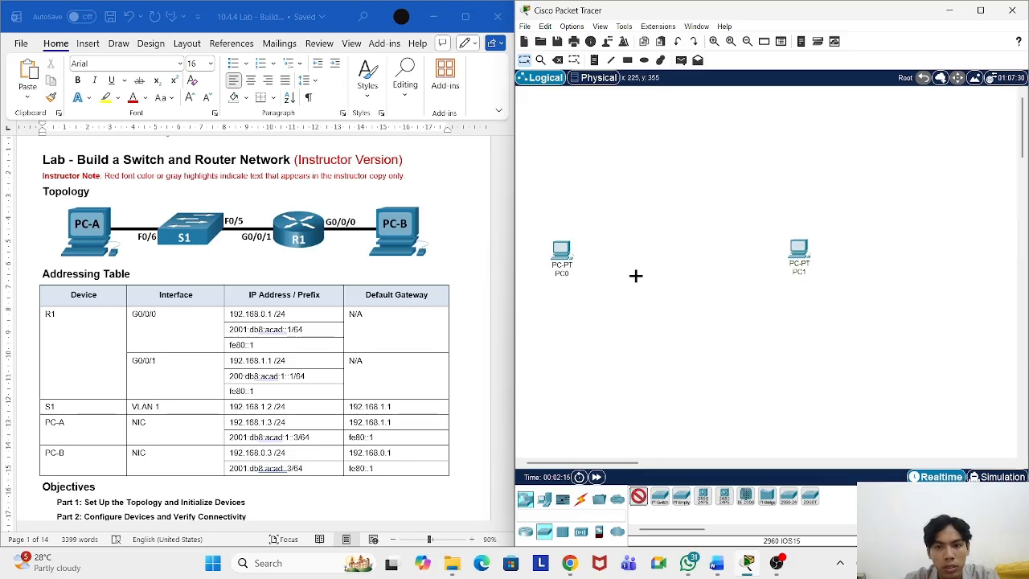
click(636, 252)
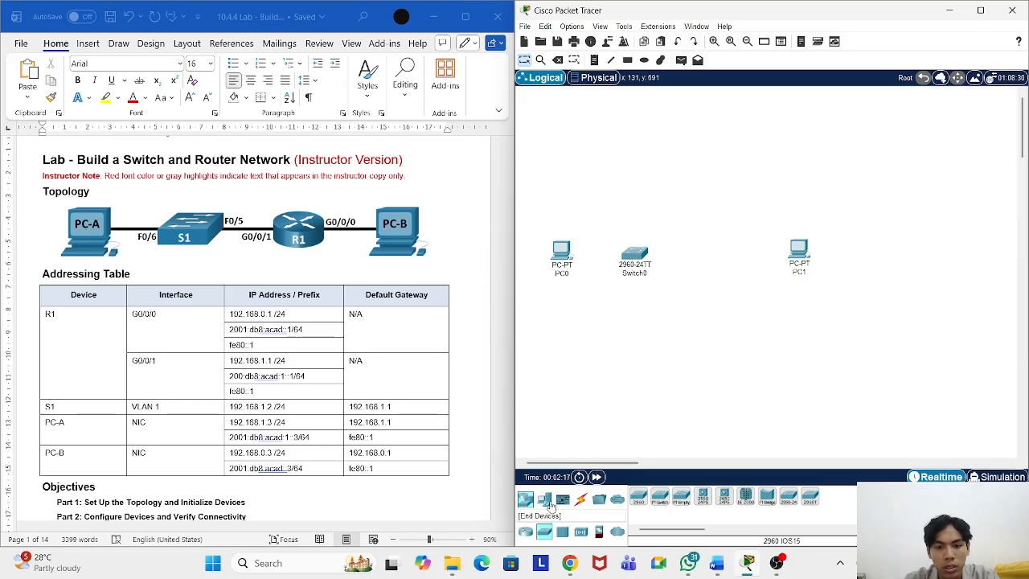
click(526, 533)
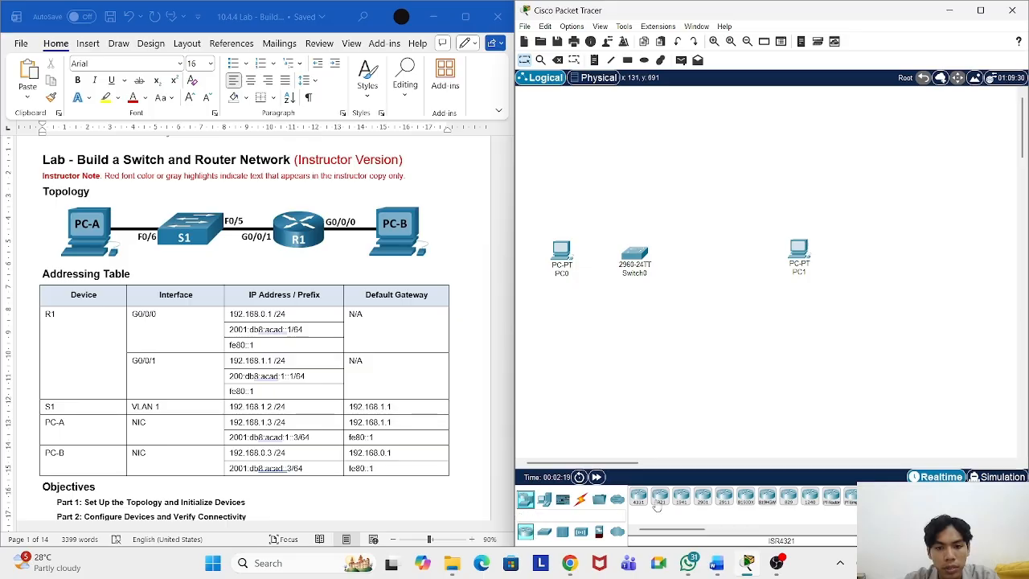
click(660, 498)
click(718, 254)
Step: Even out the spacing so PC0, Switch0, Router0 and PC1 sit in one row
drag(800, 251, 826, 249)
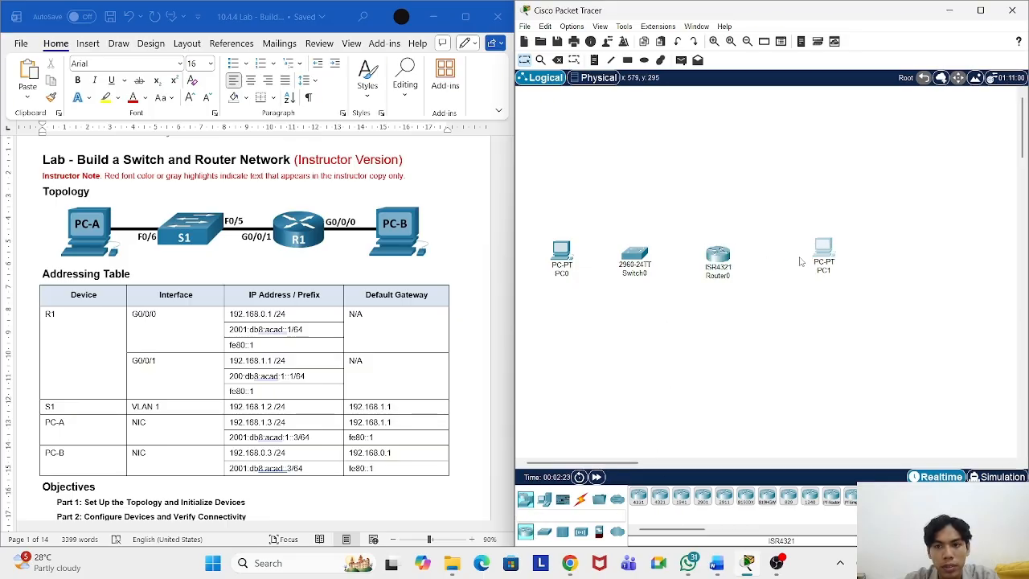
mouse_move(723, 257)
mouse_down()
mouse_move(749, 254)
mouse_move(740, 253)
mouse_up()
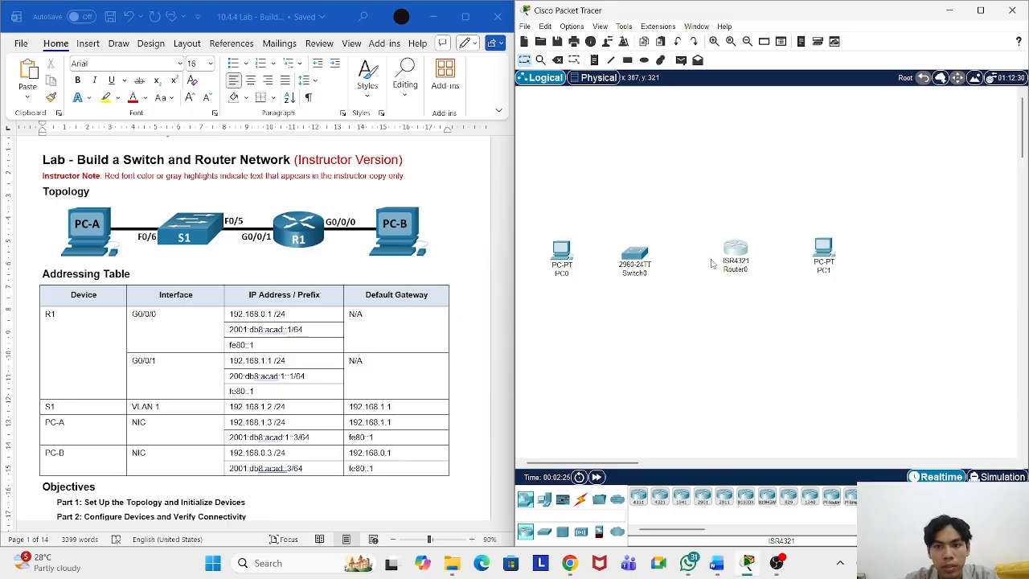
mouse_move(637, 252)
mouse_down()
mouse_move(654, 252)
mouse_move(645, 255)
mouse_up()
drag(823, 254, 820, 256)
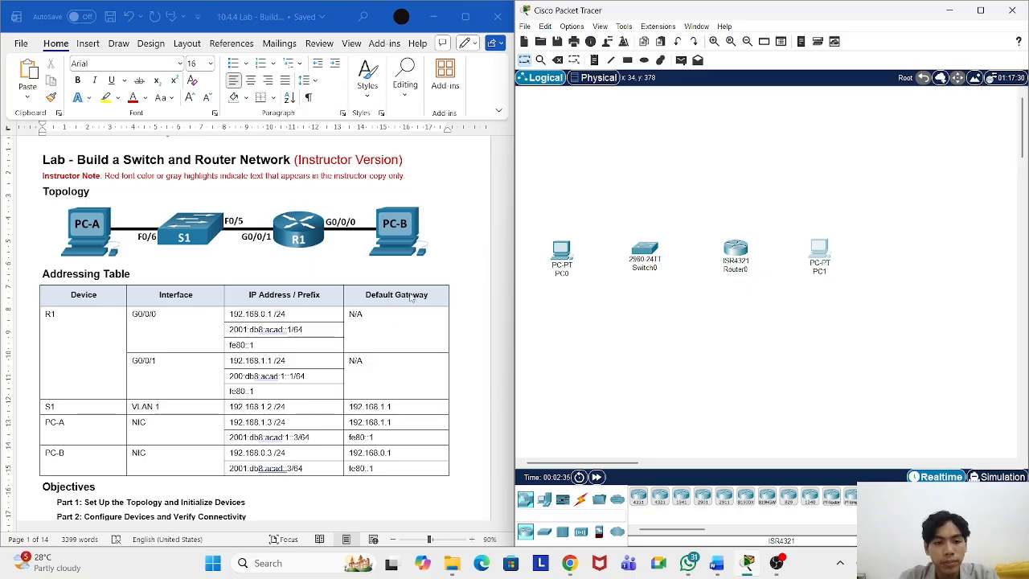
scroll(345, 321, down, 10)
scroll(325, 313, down, 15)
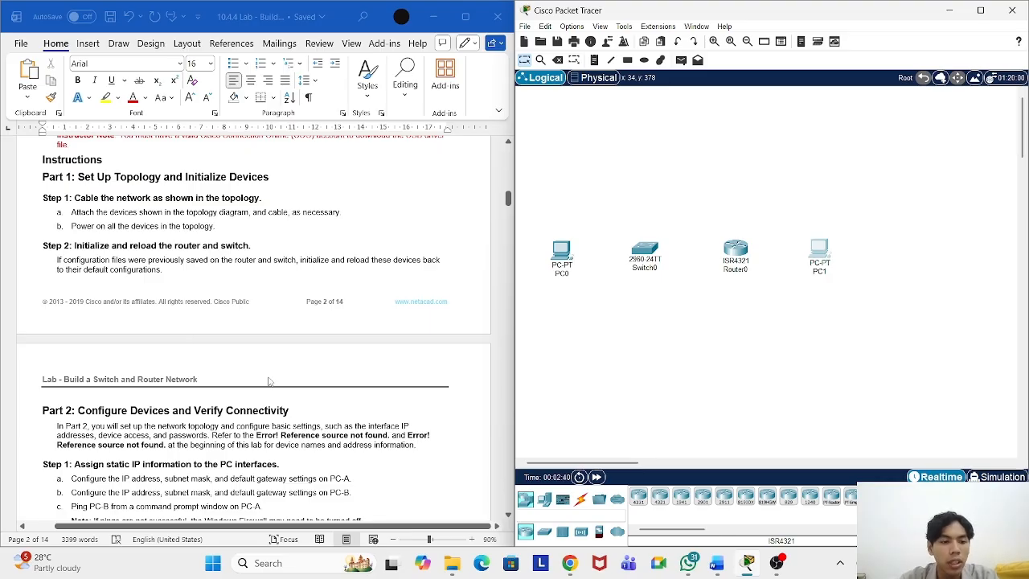
scroll(270, 382, down, 3)
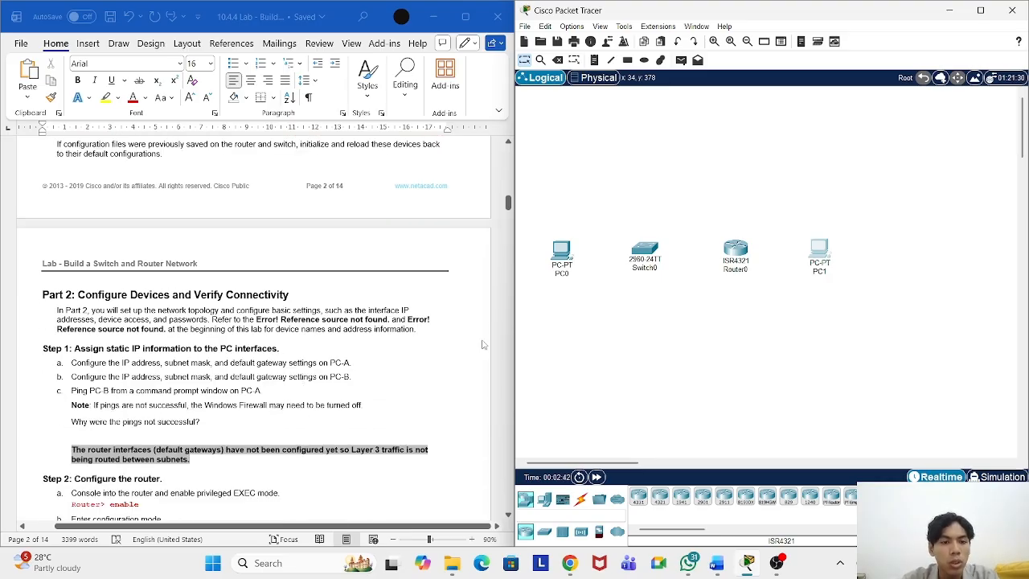
drag(508, 207, 509, 145)
scroll(275, 319, down, 1)
scroll(274, 319, down, 2)
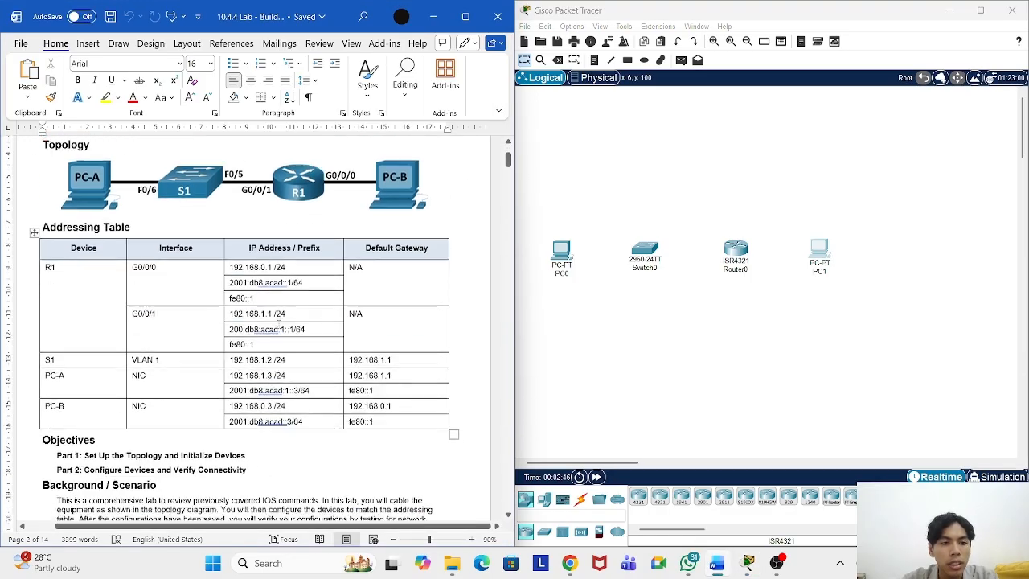
click(233, 360)
click(311, 356)
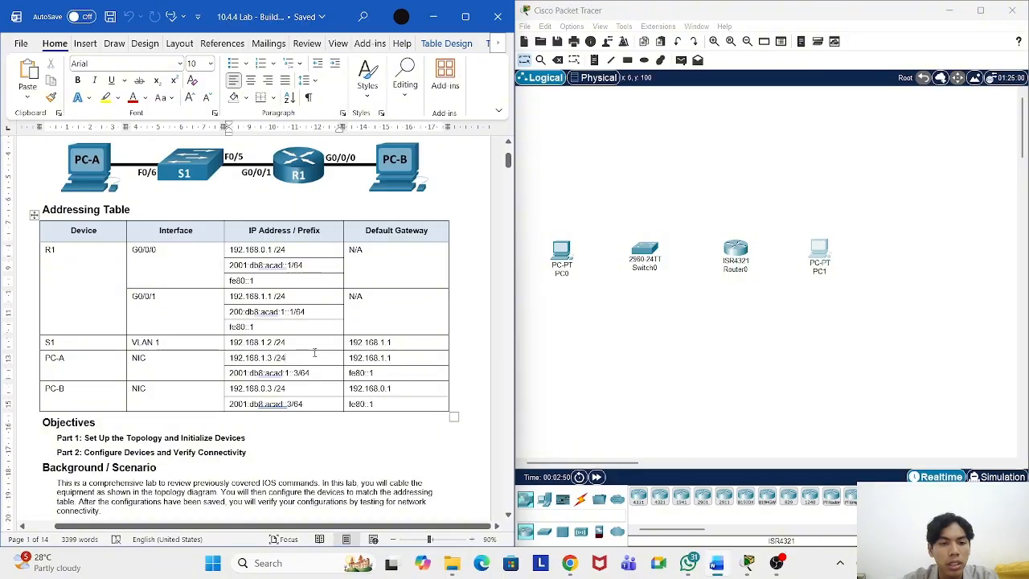
drag(286, 359, 228, 358)
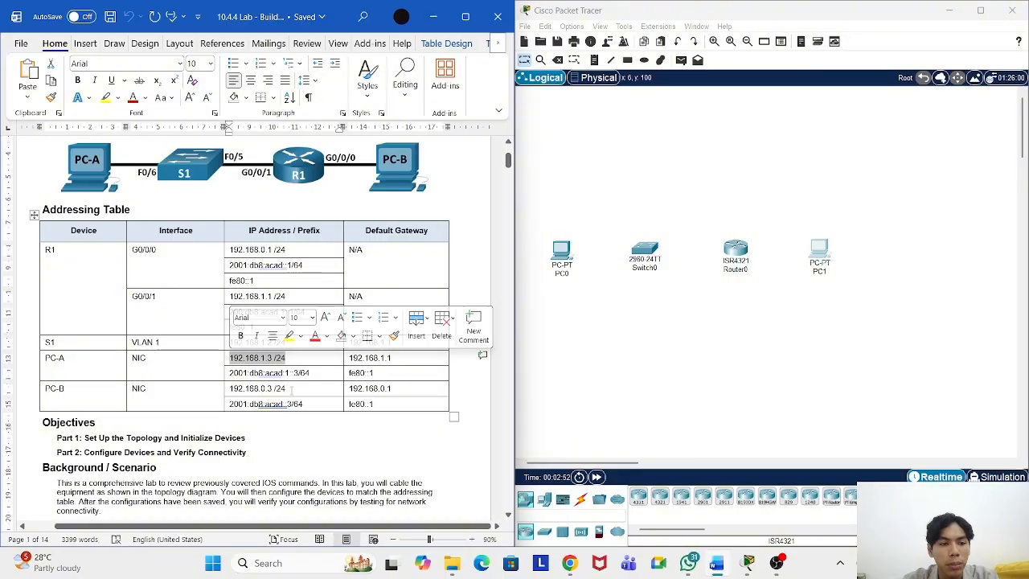
drag(291, 389, 229, 389)
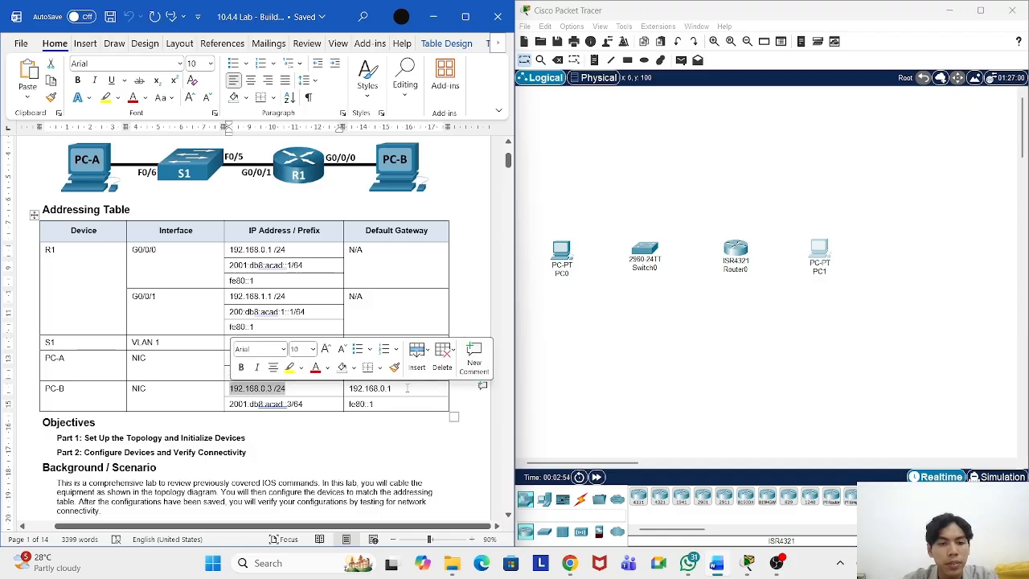
click(407, 389)
Step: Give PC0 IP 192.168.1.3, mask 255.255.255.0 and gateway 192.168.1.1
click(566, 253)
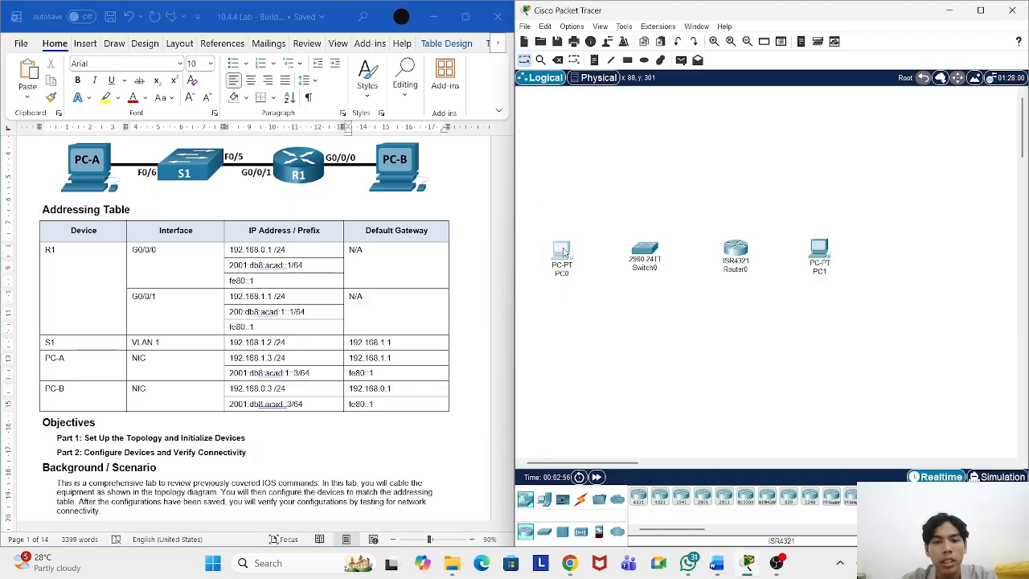
click(565, 252)
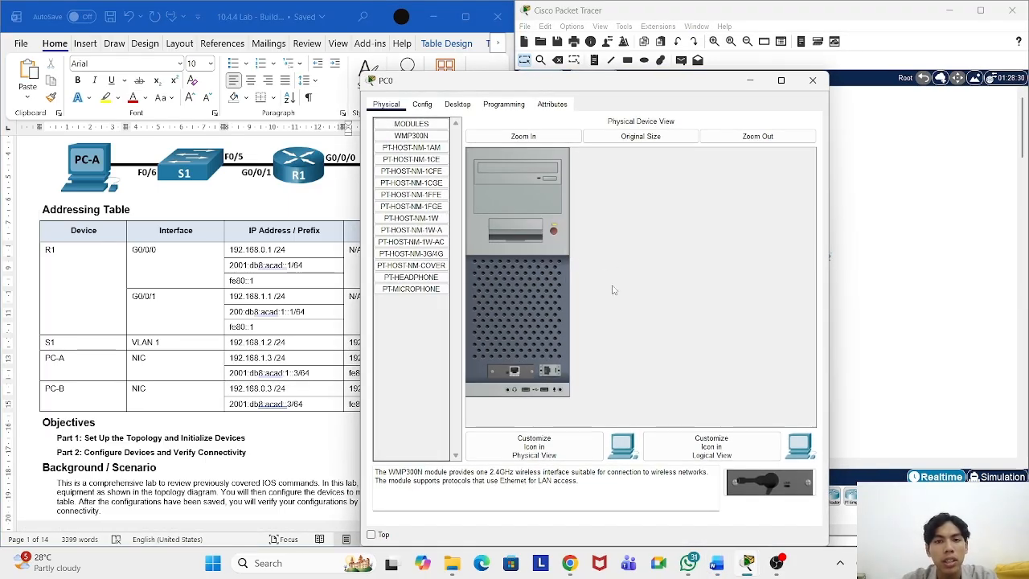
click(458, 104)
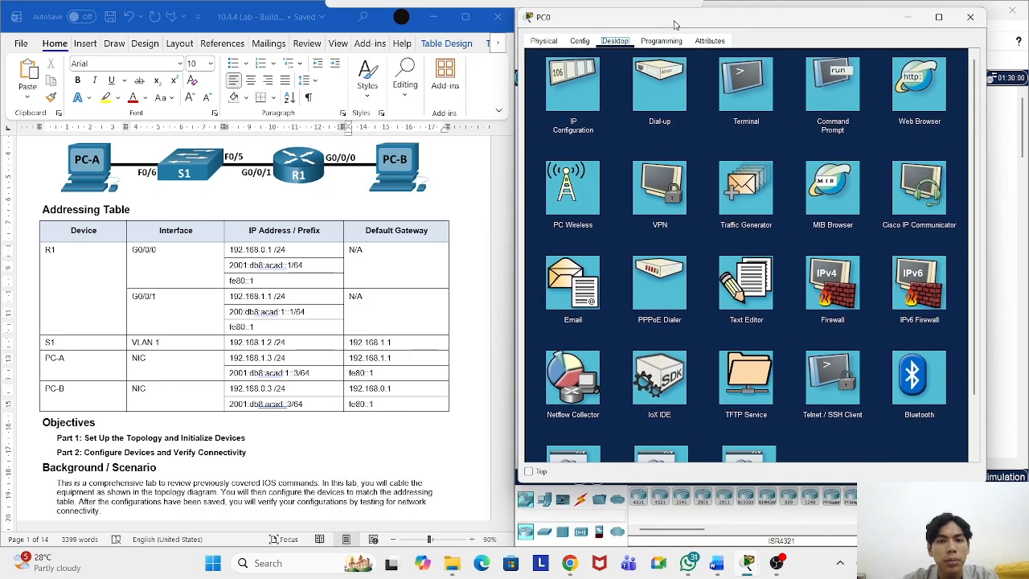
click(563, 86)
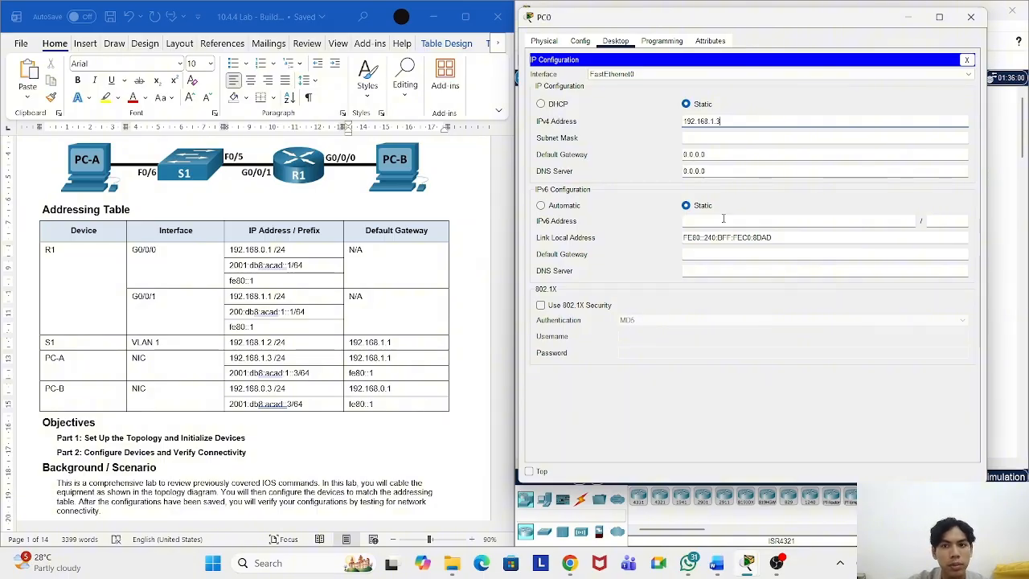
click(764, 137)
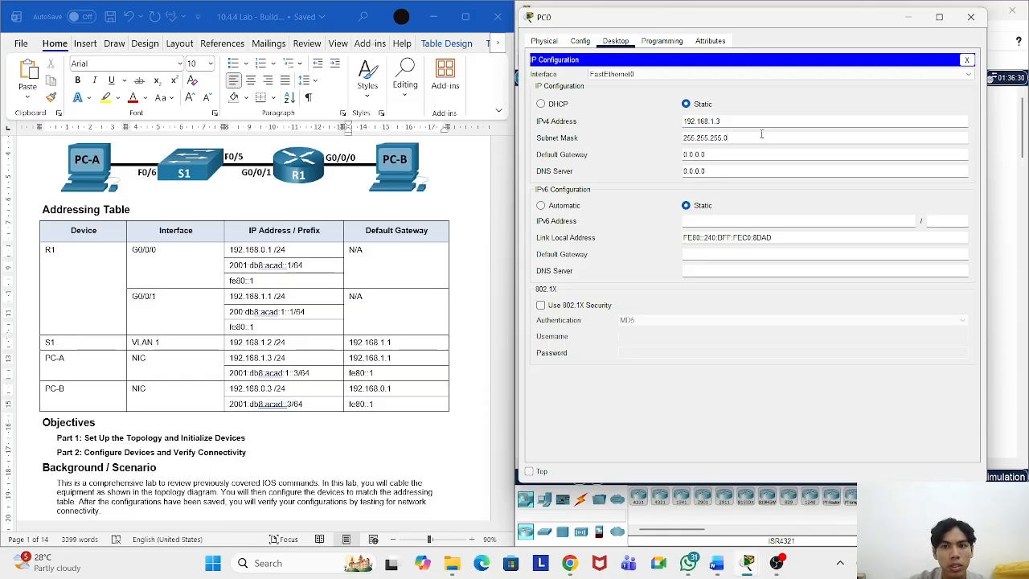
click(725, 155)
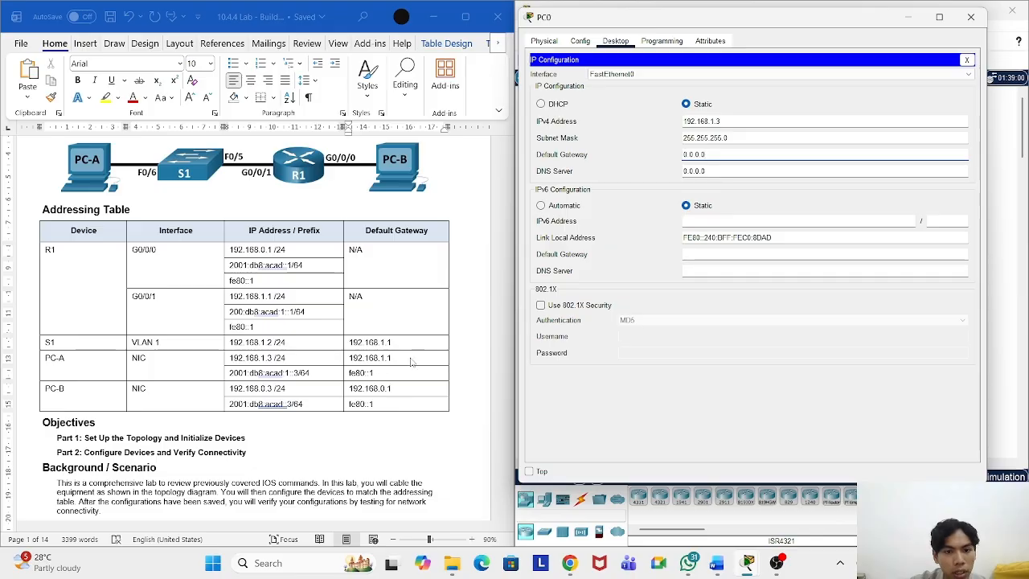
drag(691, 154, 674, 158)
text(1)
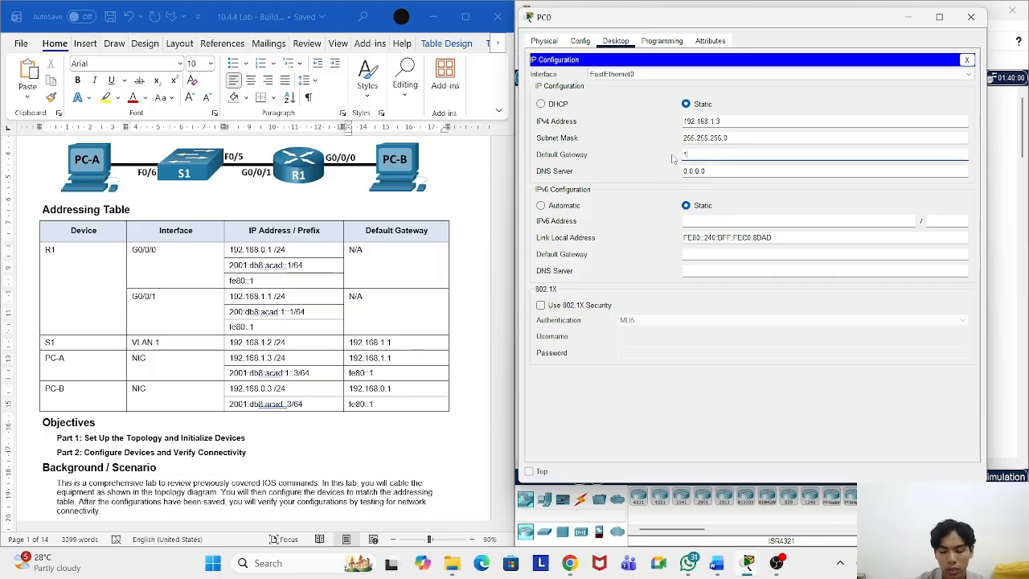
text(92.168)
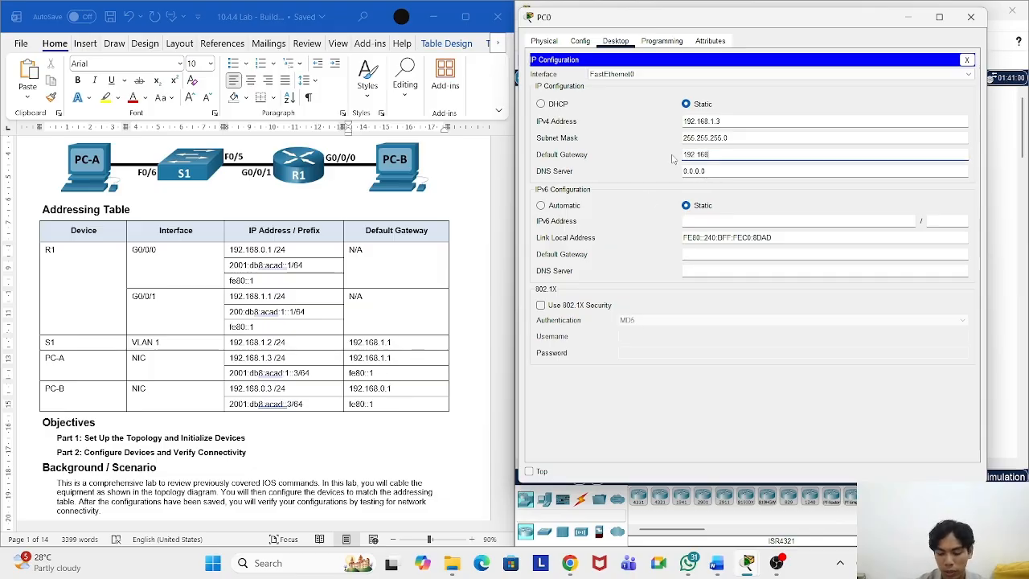
text(.1.1)
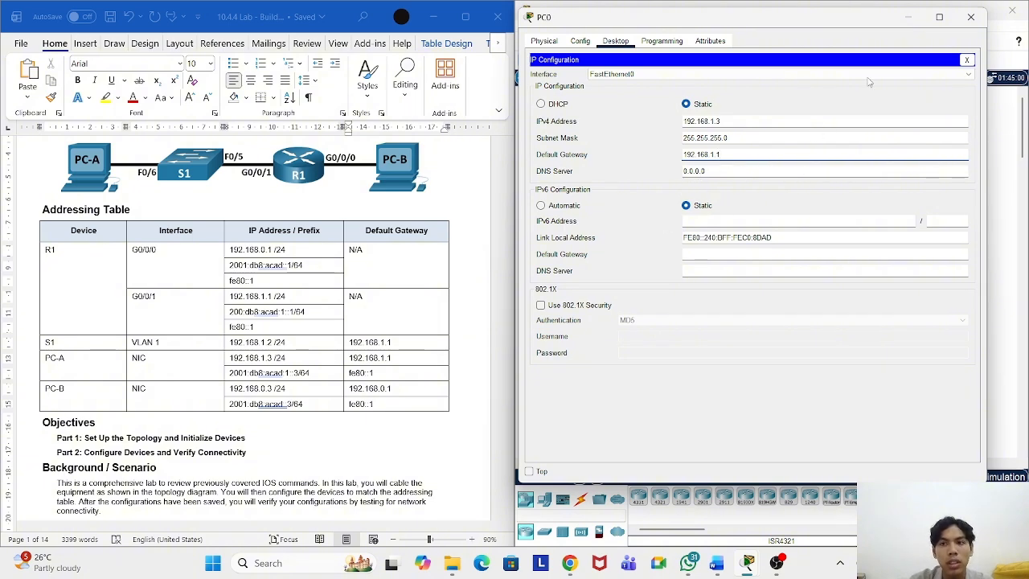
click(967, 60)
click(971, 17)
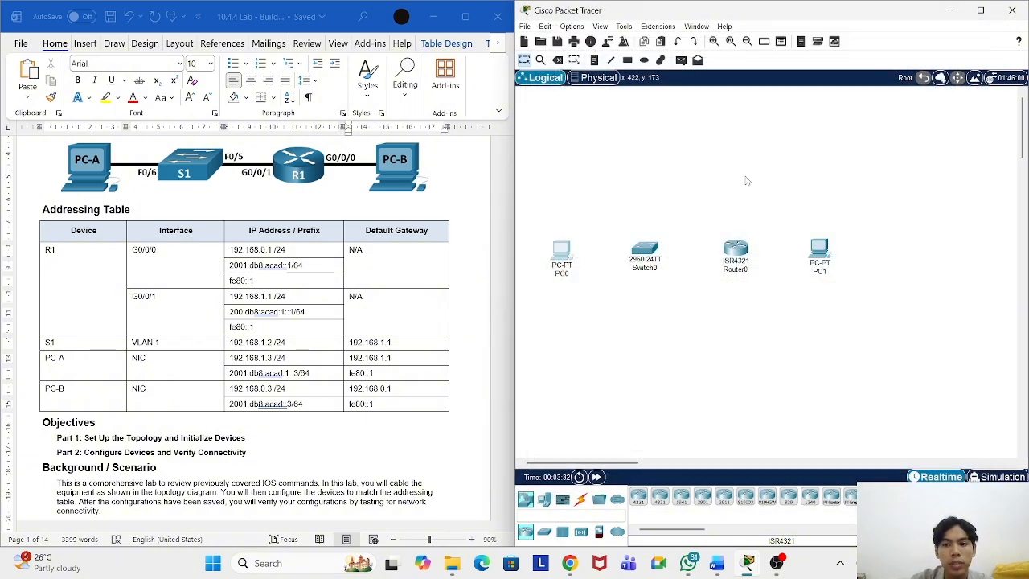
Step: Give PC1 IP 192.168.0.3, mask 255.255.255.0 and gateway 192.168.0.1
click(820, 252)
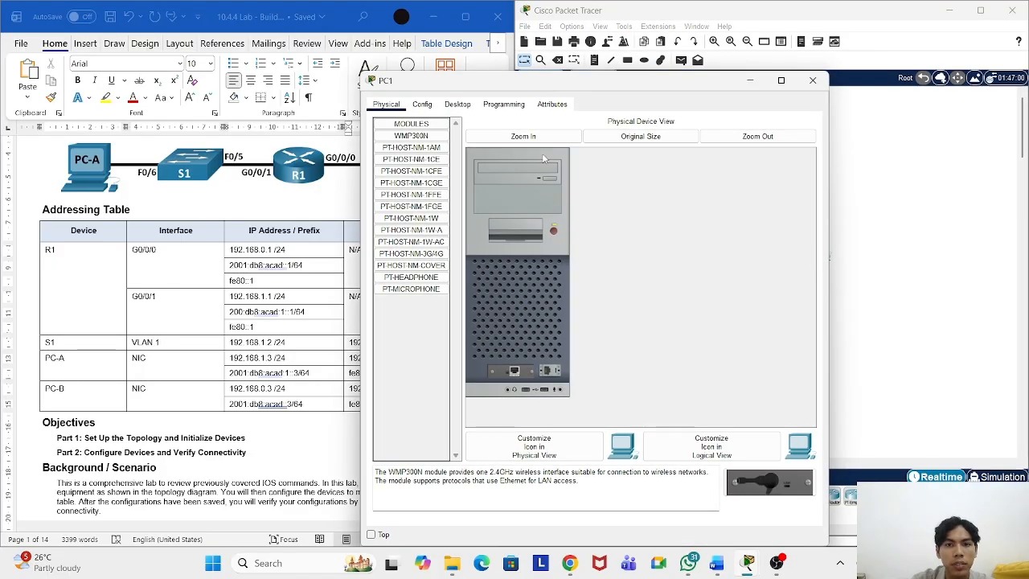
click(458, 105)
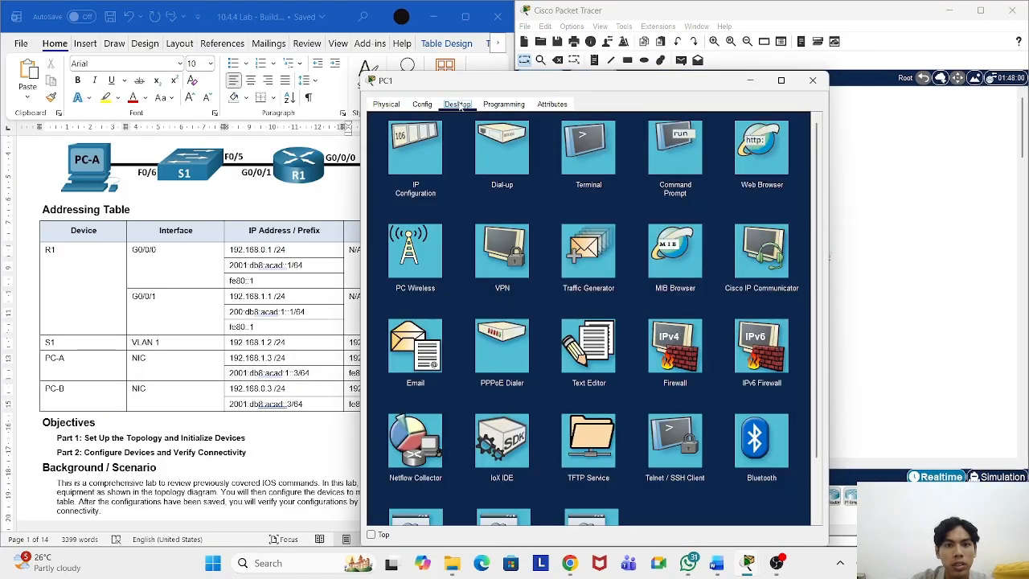
click(410, 169)
drag(525, 80, 676, 57)
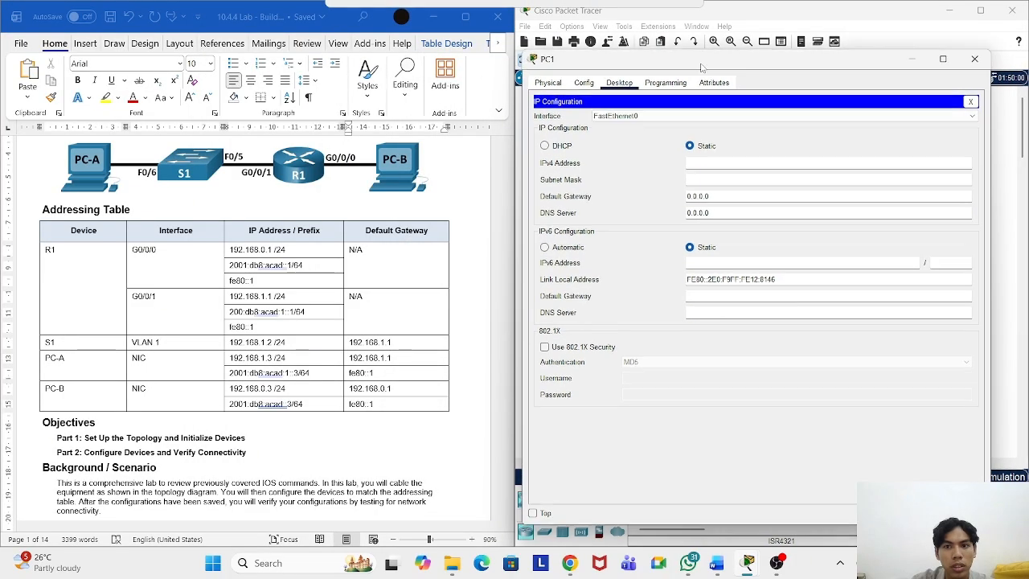
click(729, 162)
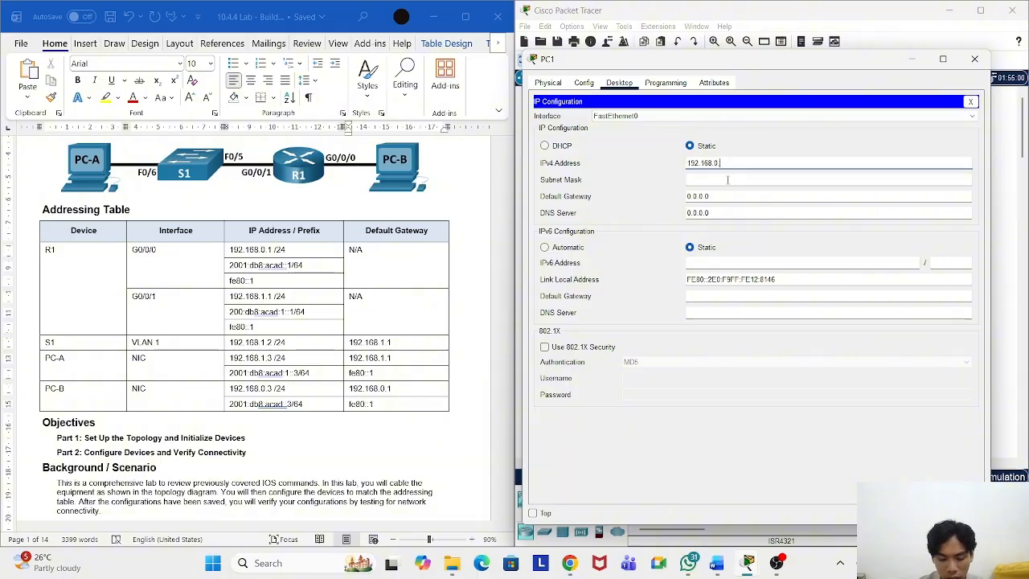
click(750, 179)
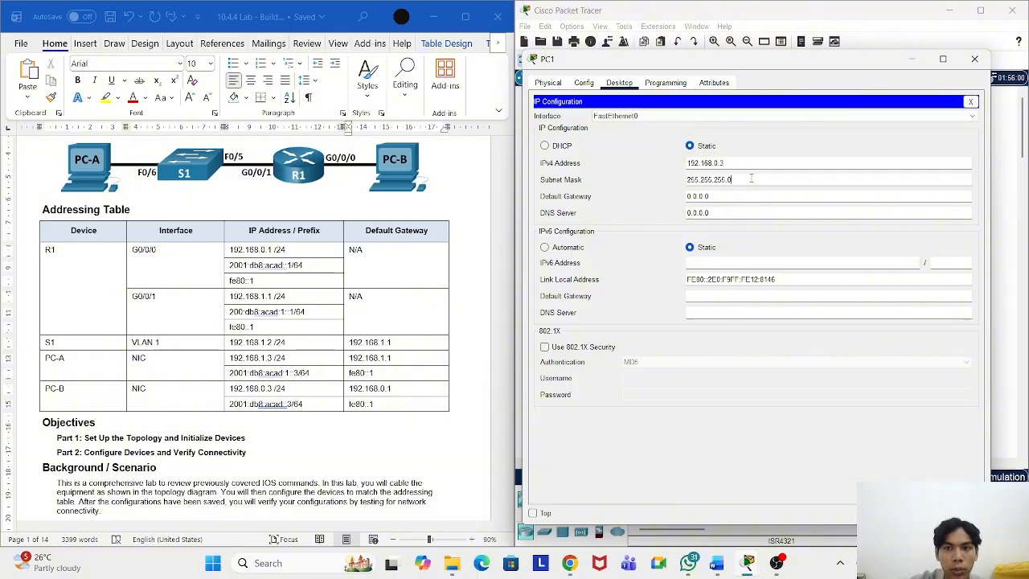
click(748, 195)
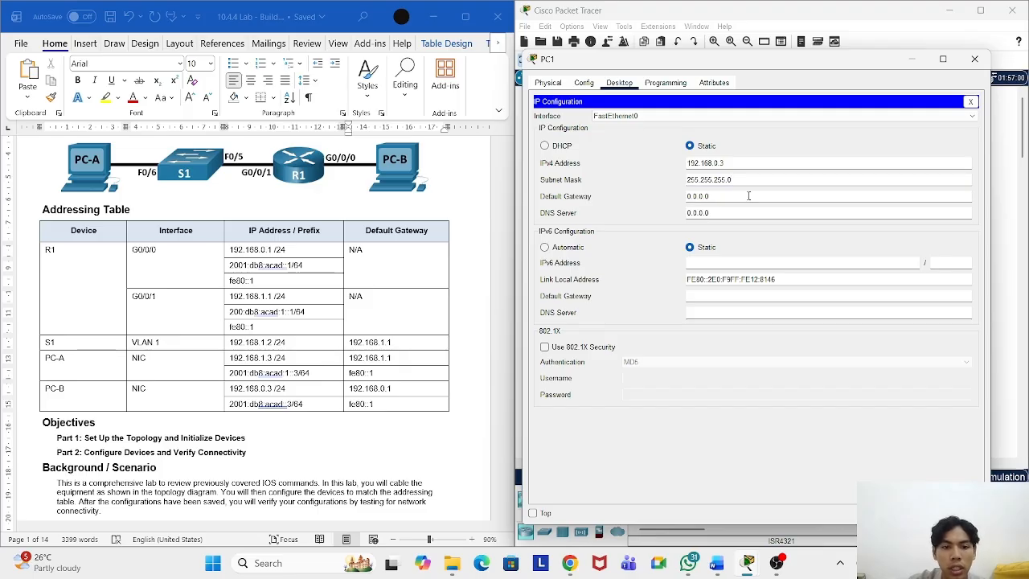
drag(740, 196, 683, 198)
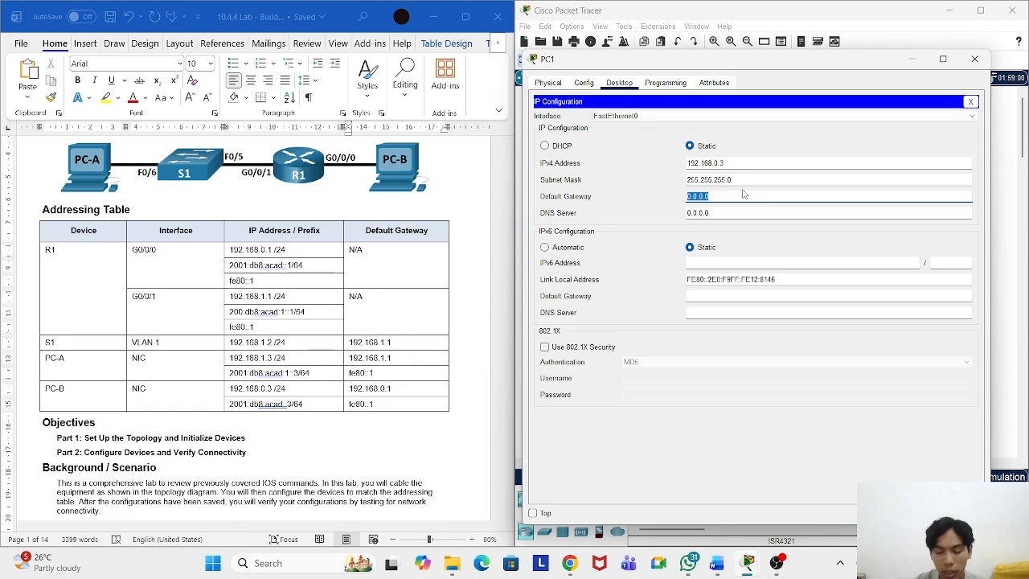
text(192.1)
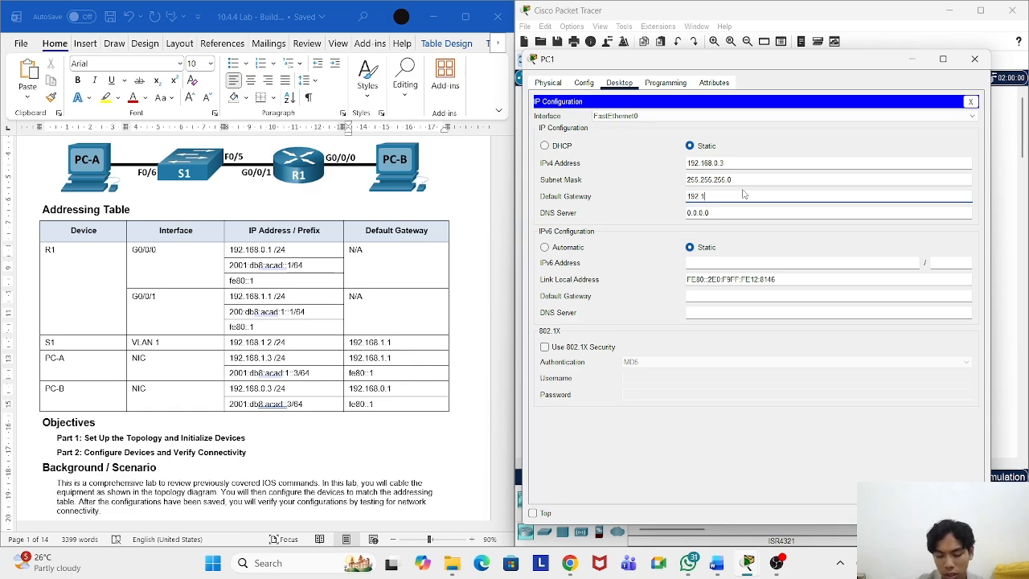
text(68.0.)
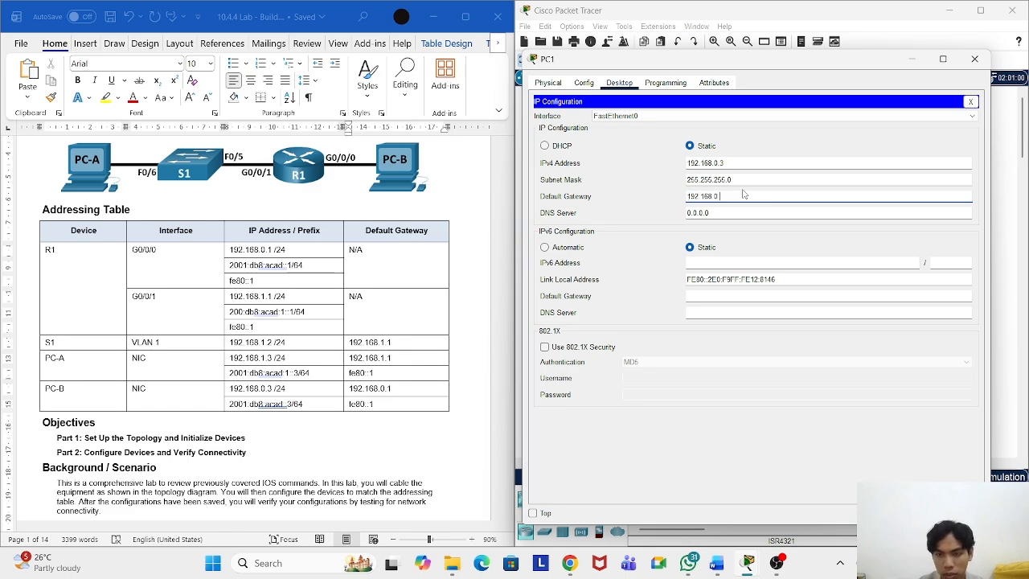
text(1)
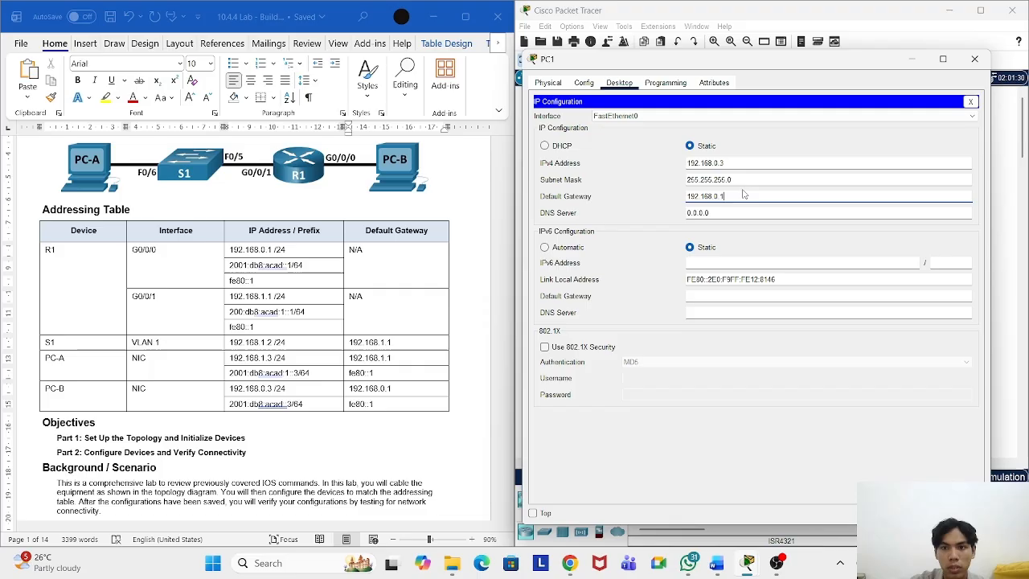
click(970, 101)
click(974, 59)
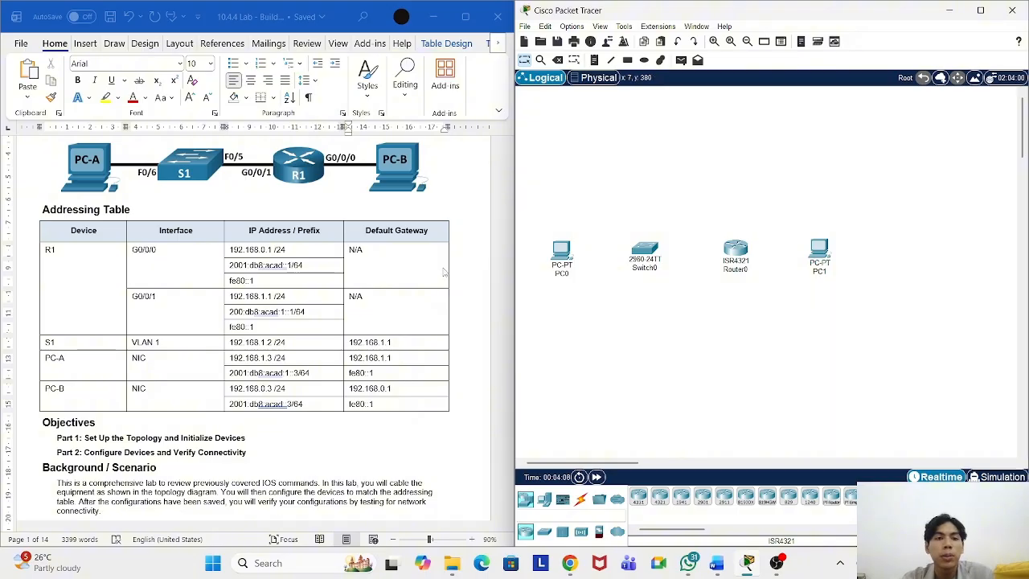
Step: Cable PC0 FastEthernet0 to Switch0 FastEthernet0/6 with a copper straight-through cable
scroll(395, 265, up, 2)
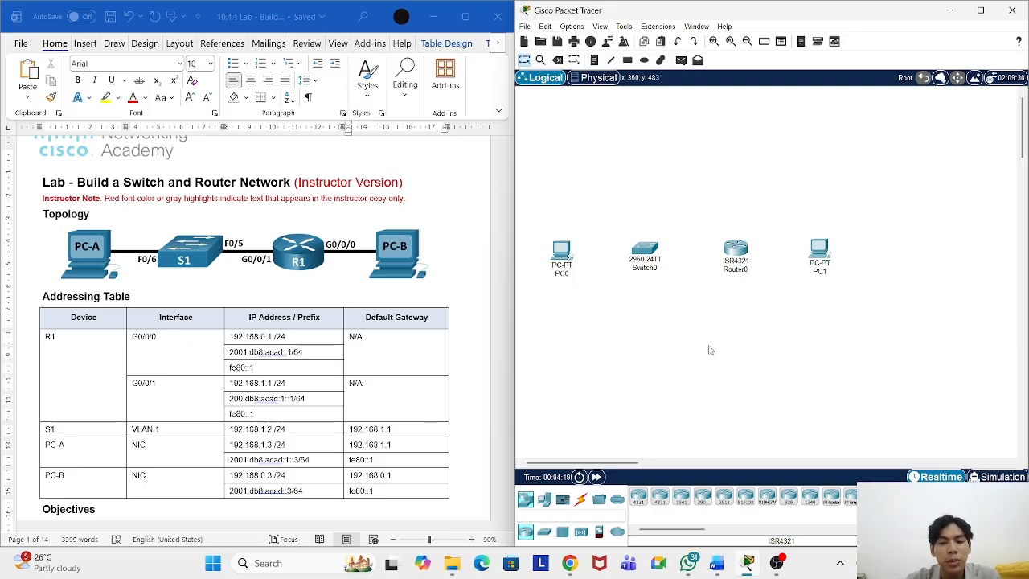
click(581, 499)
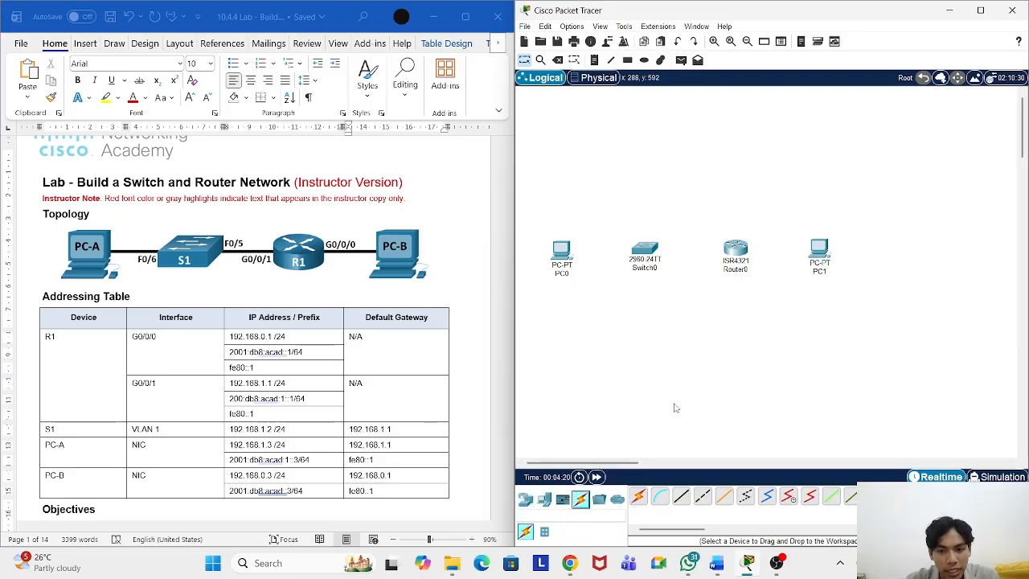
click(679, 500)
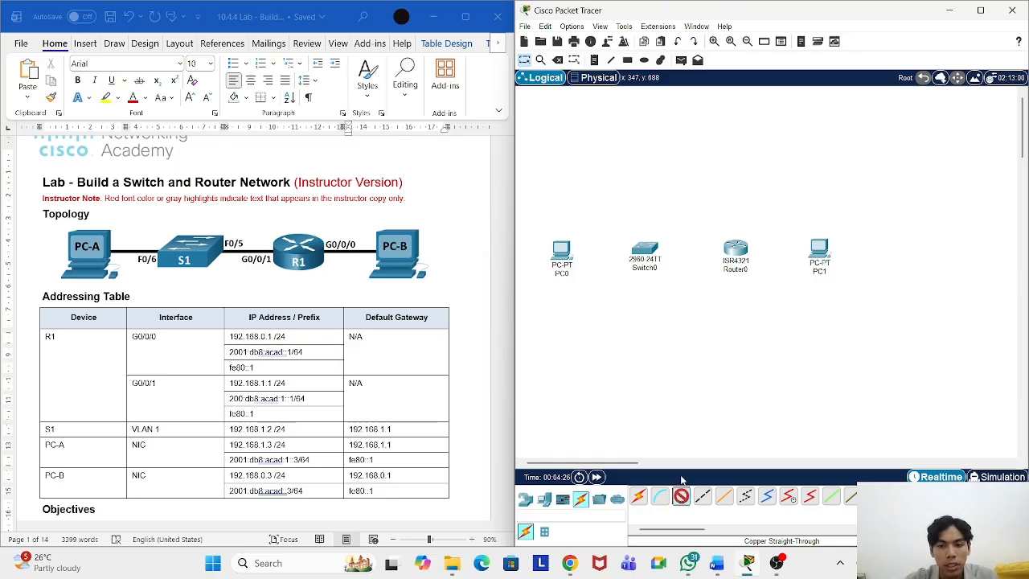
click(560, 254)
click(611, 303)
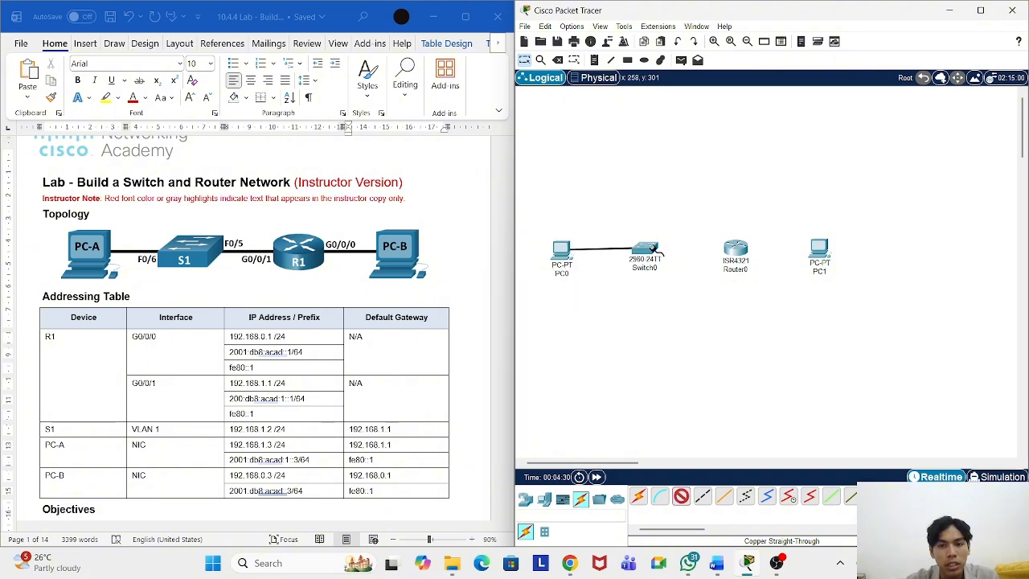
click(646, 251)
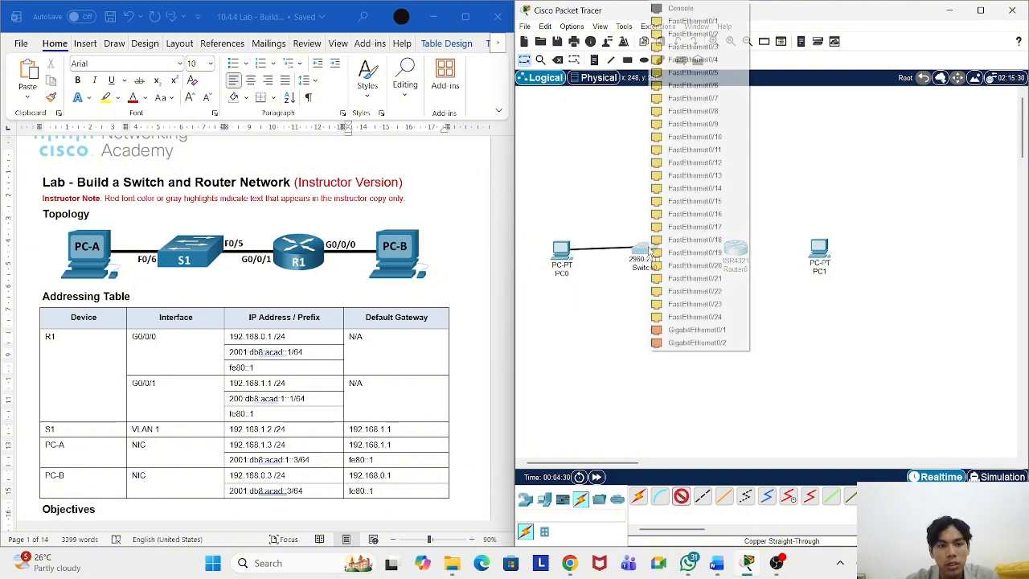
click(720, 85)
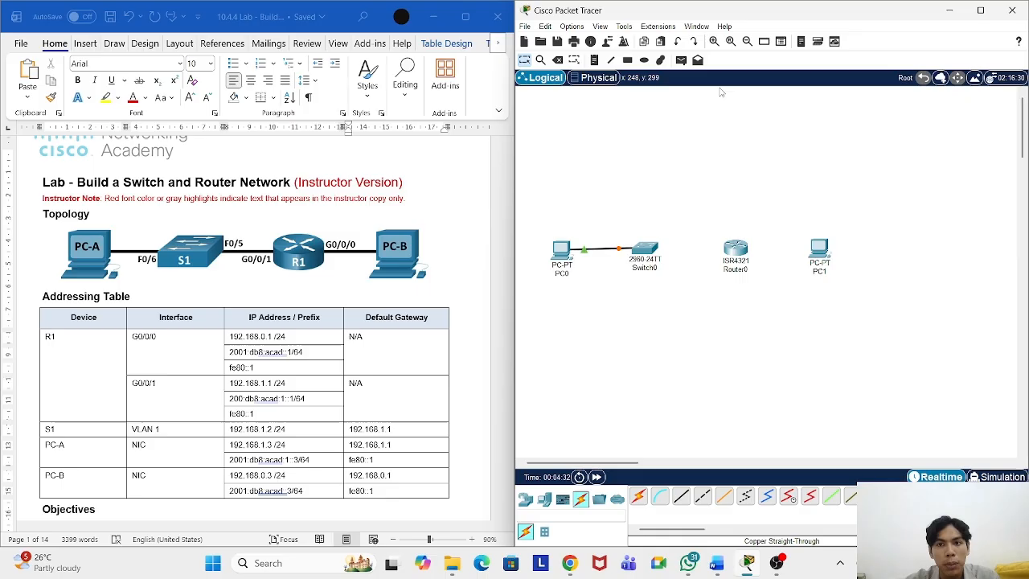
Step: Cable Switch0 FastEthernet0/5 to Router0 GigabitEthernet0/0/1
click(682, 493)
click(643, 249)
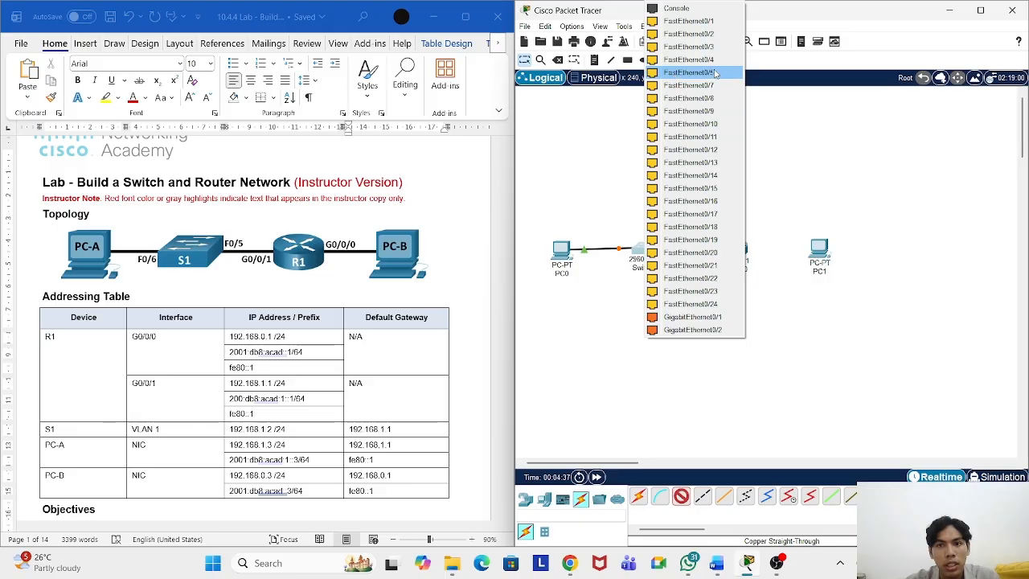
click(689, 73)
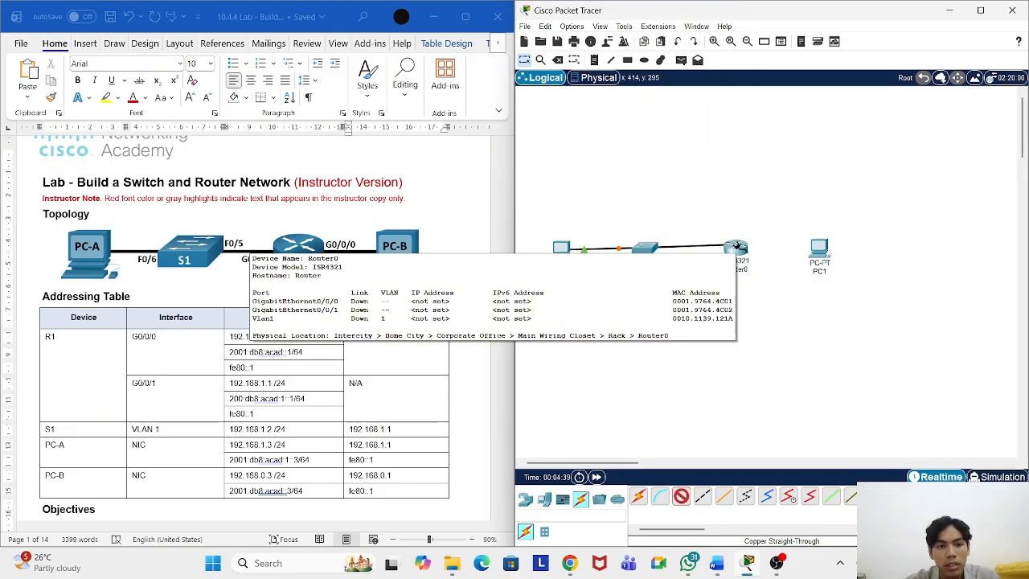
click(737, 246)
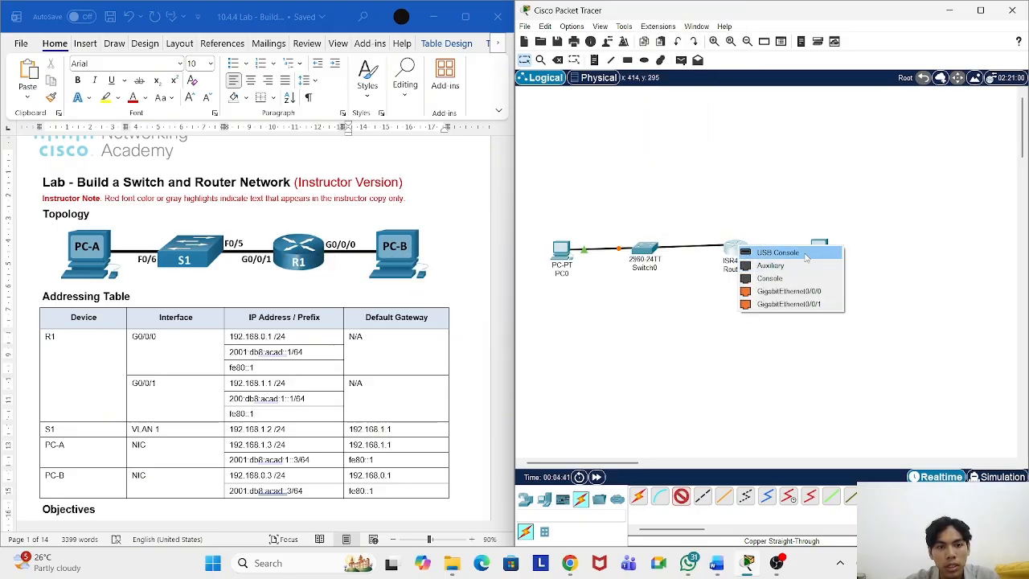
click(805, 304)
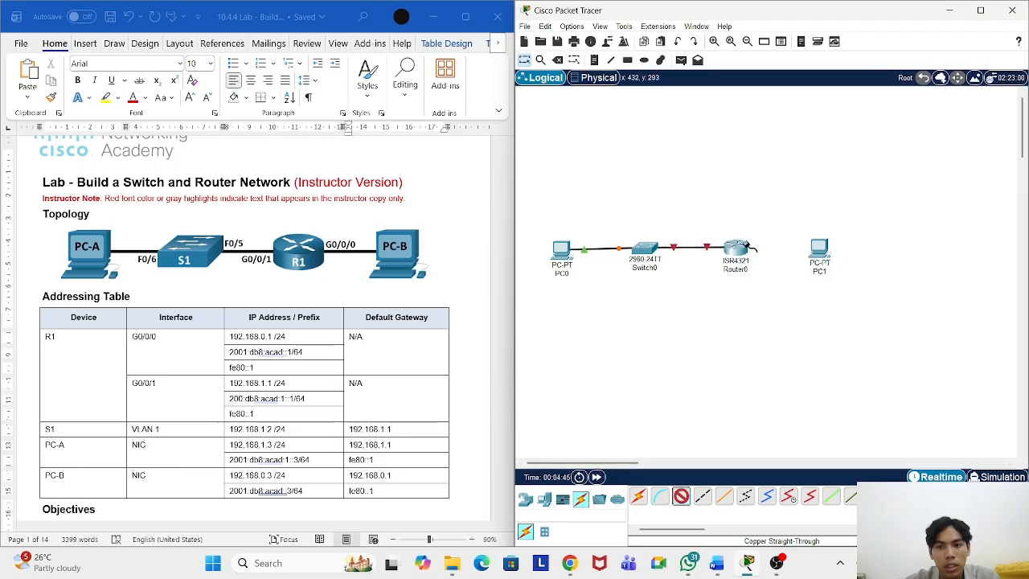
Step: Cable Router0 GigabitEthernet0/0/0 to PC1 FastEthernet0
click(741, 248)
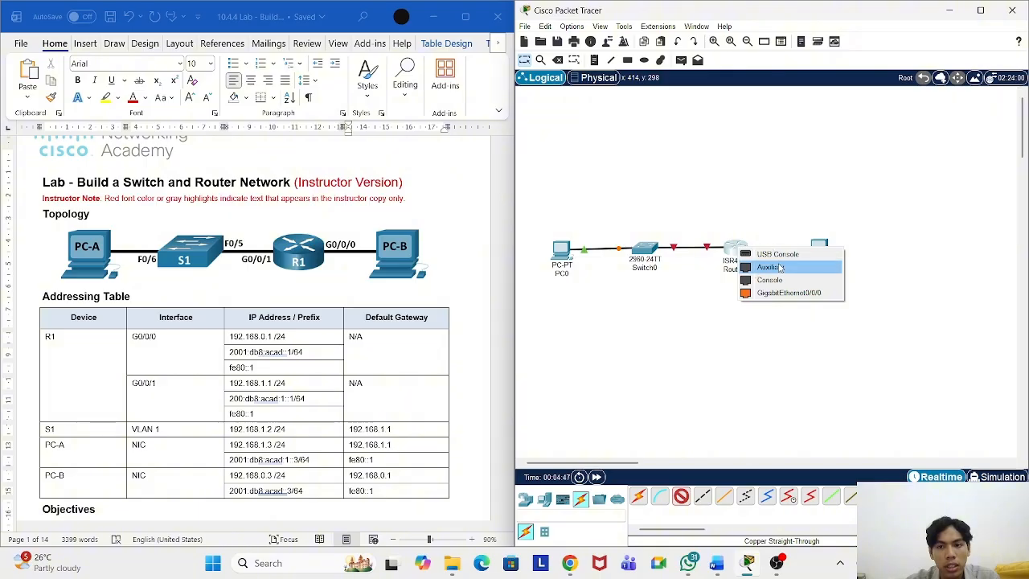
click(786, 293)
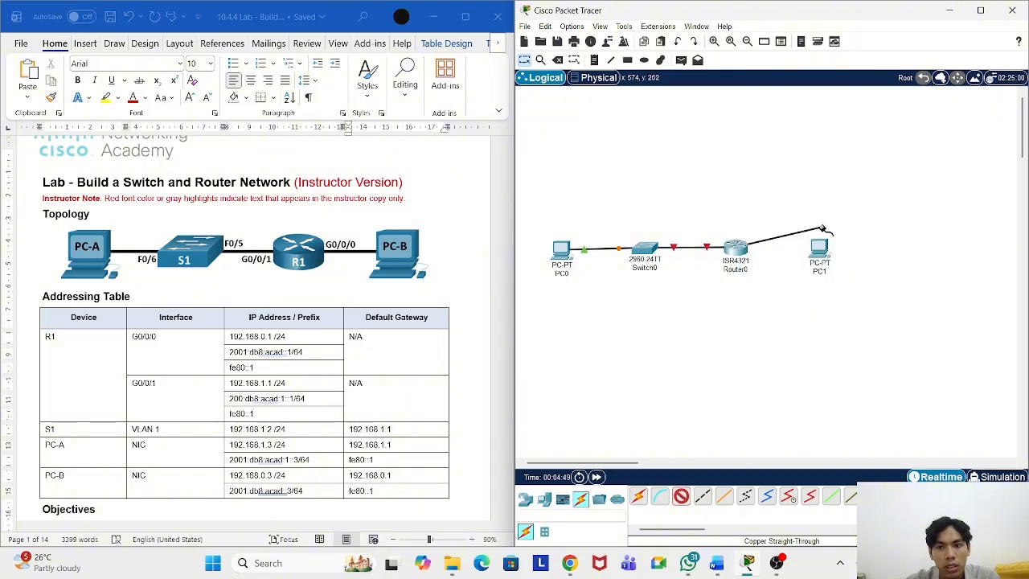
click(819, 249)
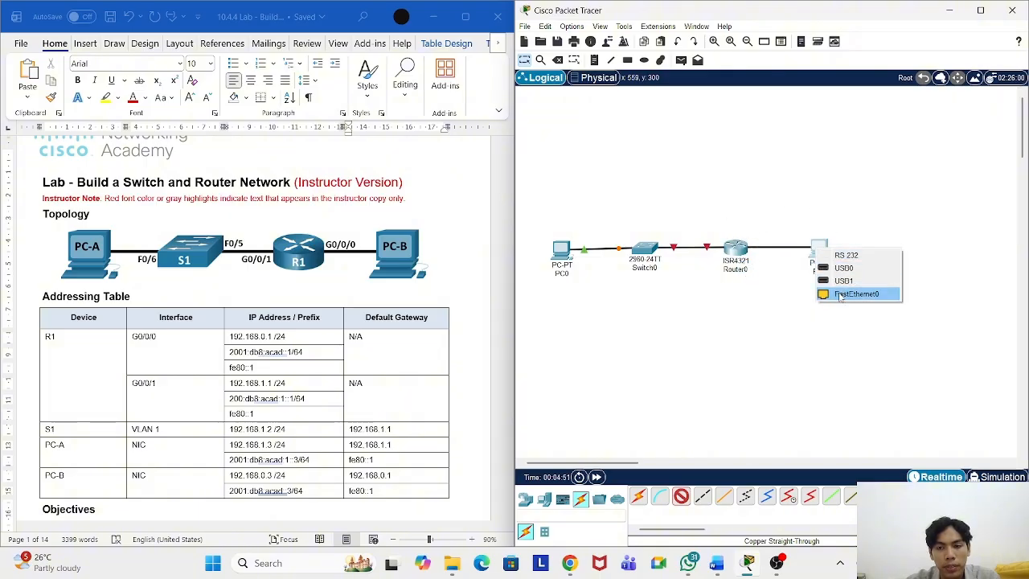
click(841, 294)
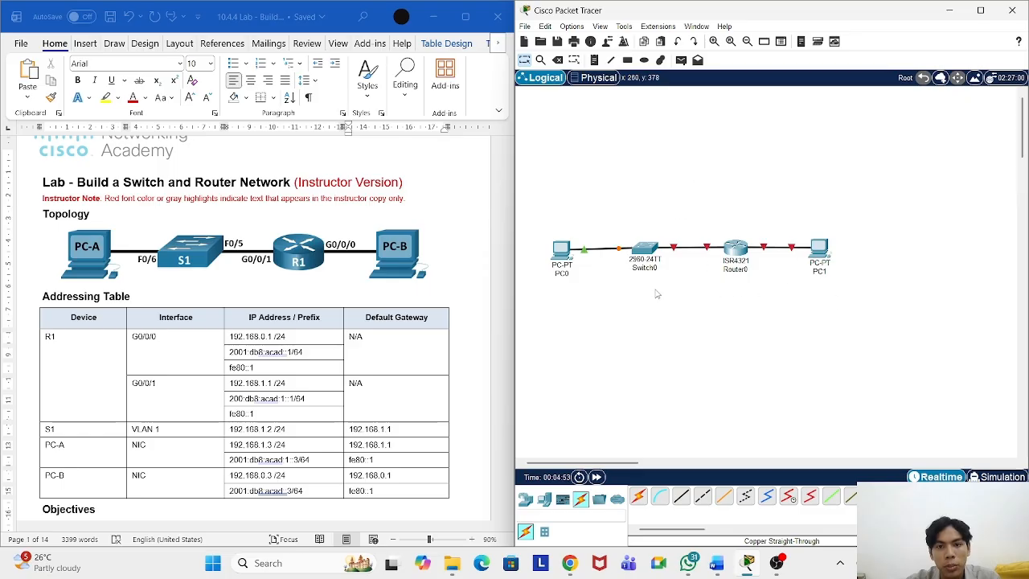
Step: Relabel PC0 as PCA and Switch0 as S1
click(570, 273)
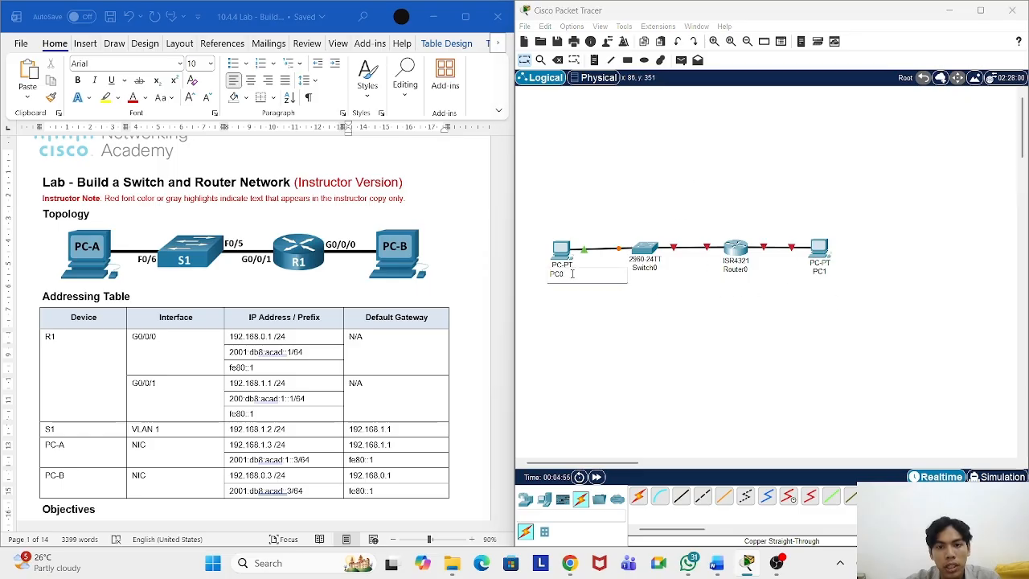
key(BackSpace)
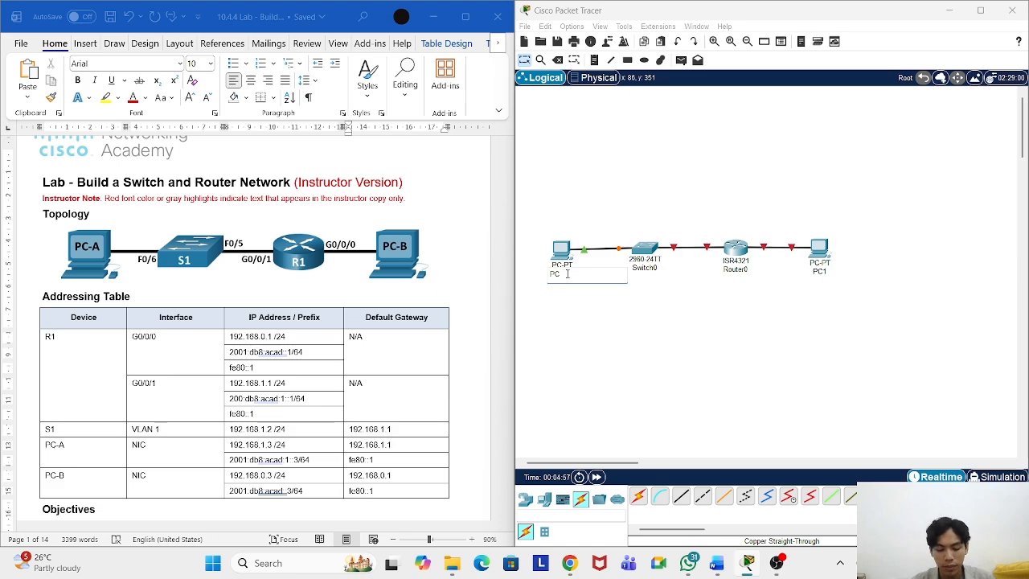
click(662, 267)
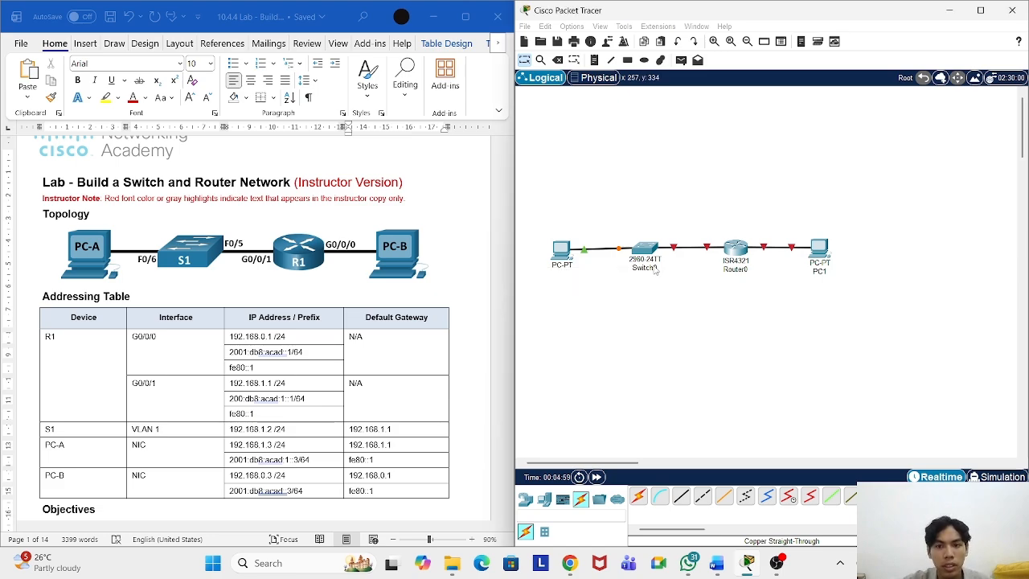
drag(664, 267, 633, 268)
key(BackSpace)
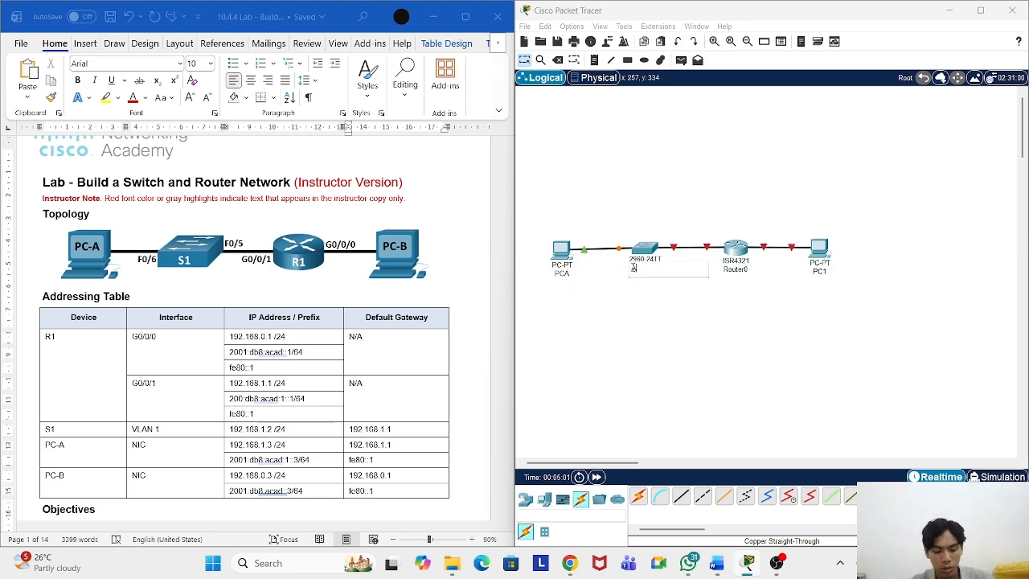
text(S)
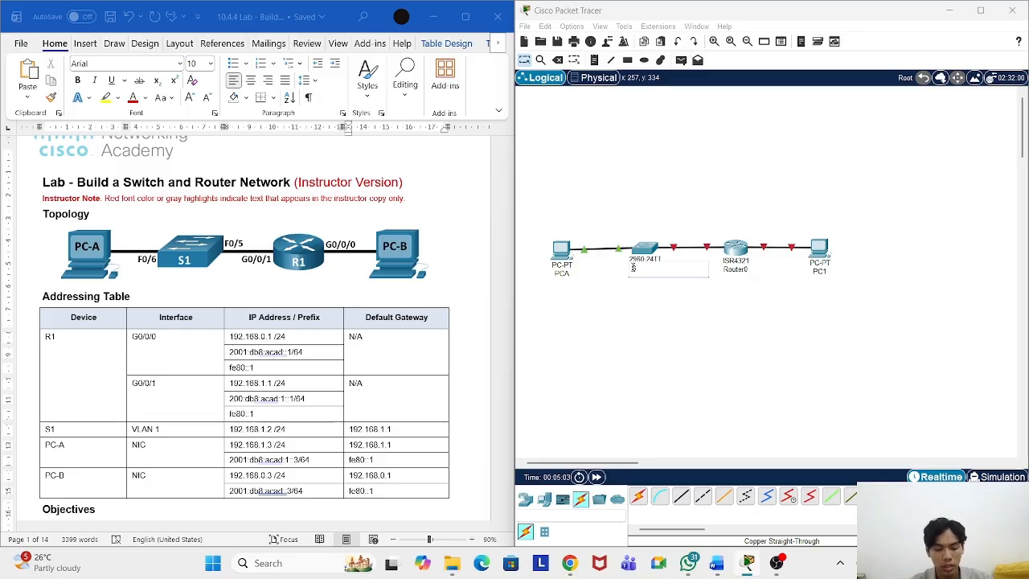
text(1)
Step: Relabel Router0 as R1 and PC1 as PC-B, and correct PCA to PC-A
click(735, 270)
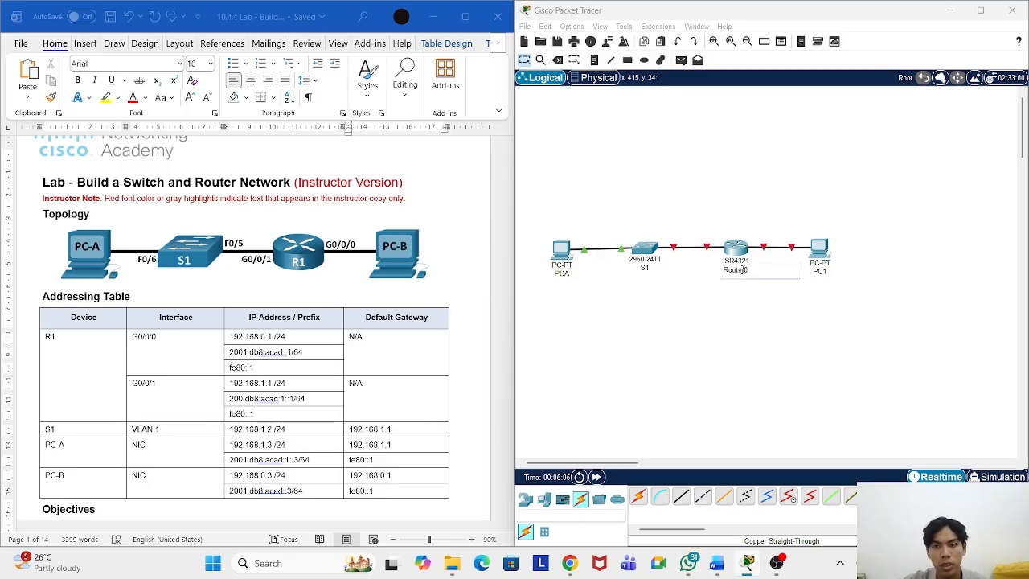
drag(745, 270, 722, 270)
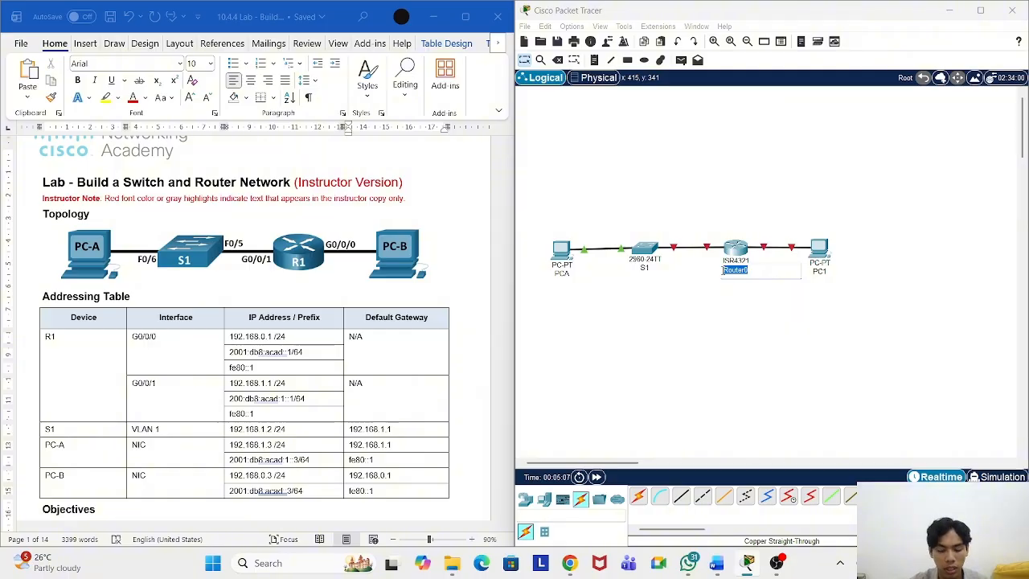
text(R1)
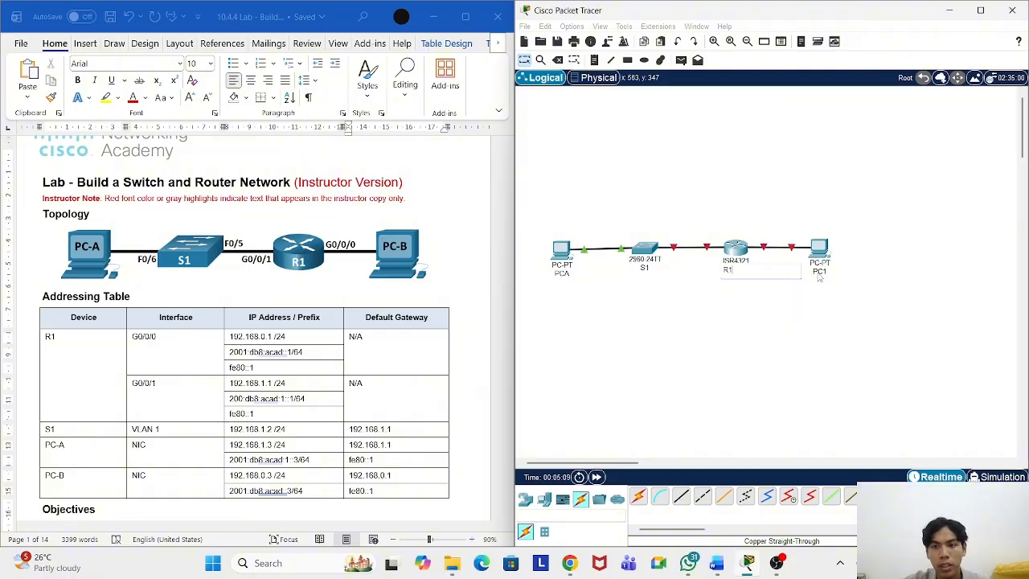
click(819, 271)
text(P)
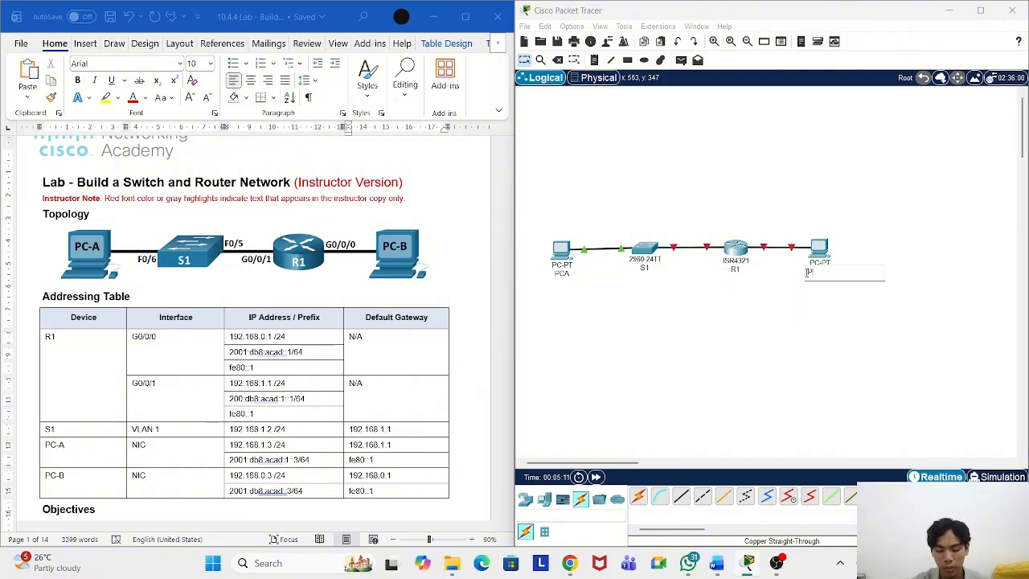
text(CB)
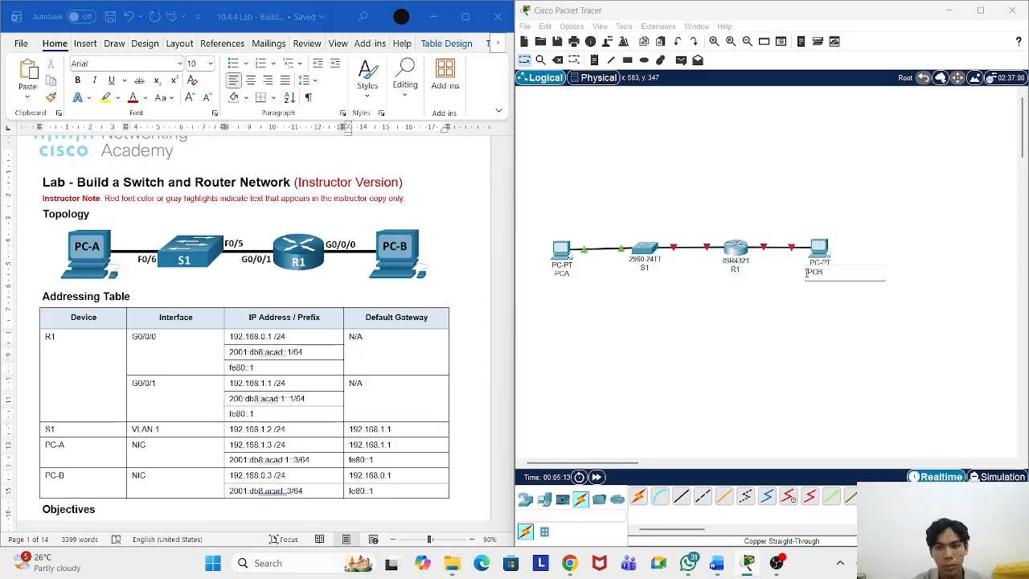
key(BackSpace)
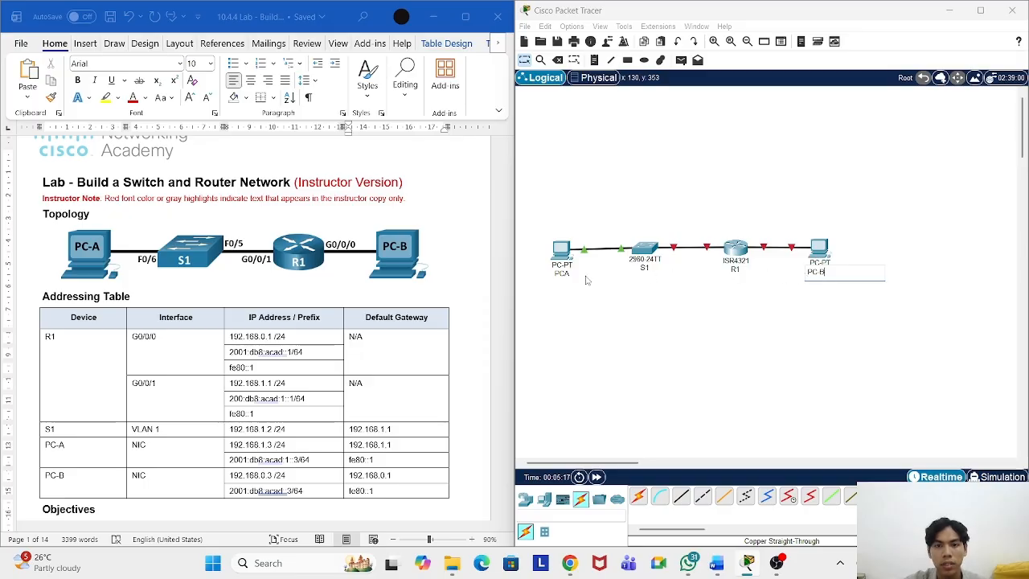
click(561, 274)
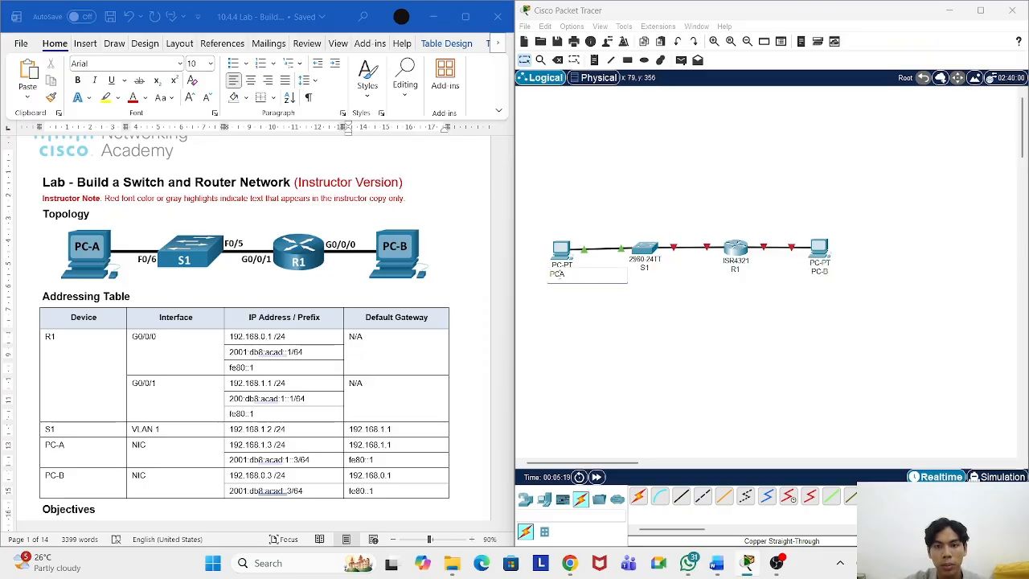
text(-)
key(Return)
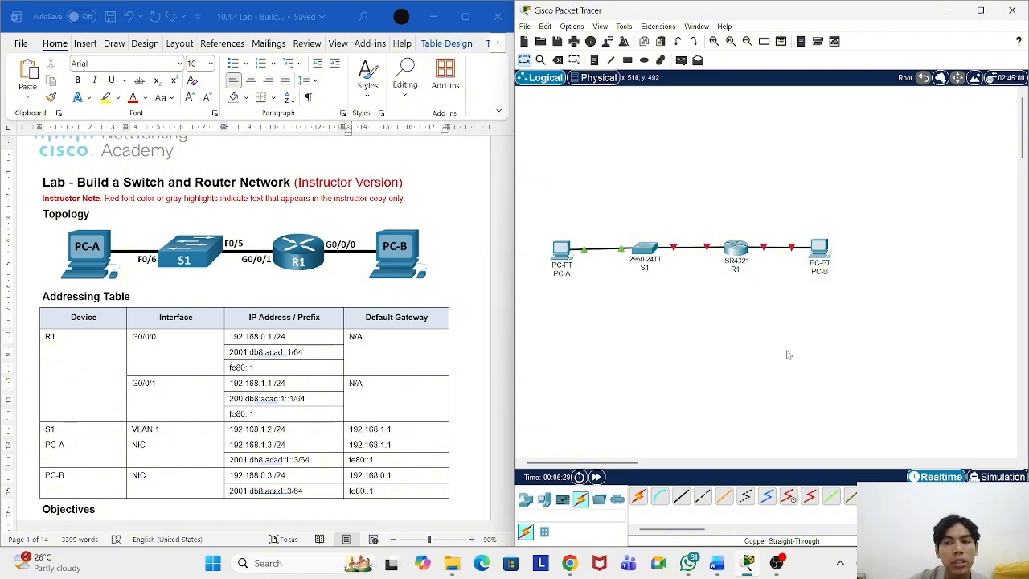
Step: Open router R1's CLI console
scroll(373, 294, down, 12)
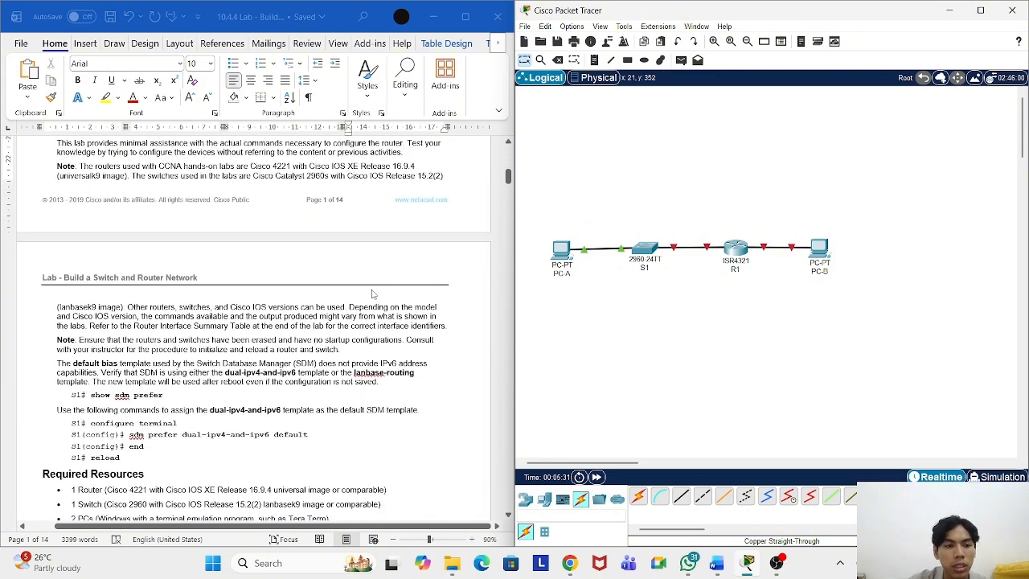
scroll(372, 295, down, 12)
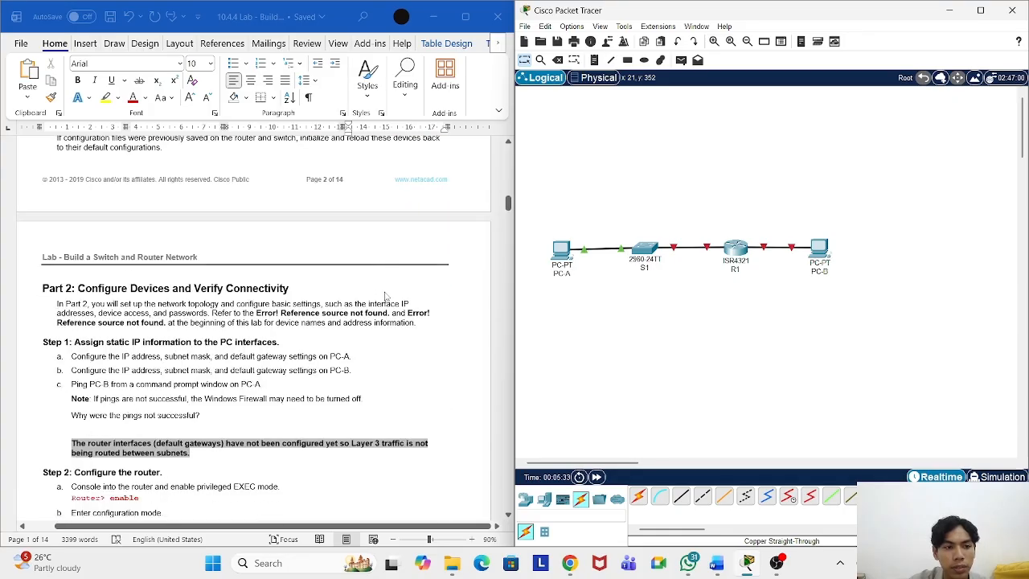
scroll(388, 299, down, 3)
scroll(391, 301, down, 2)
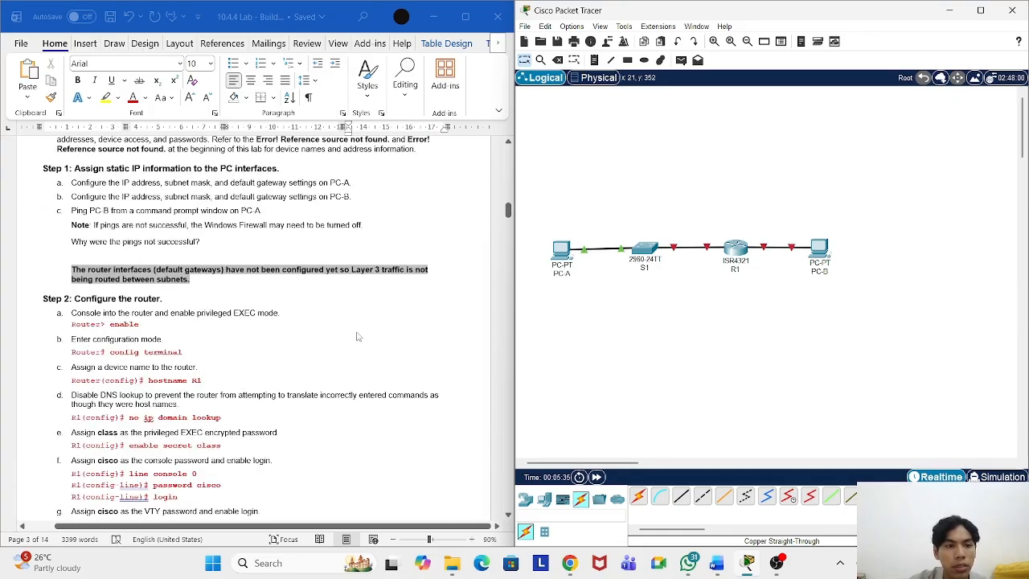
scroll(312, 314, down, 2)
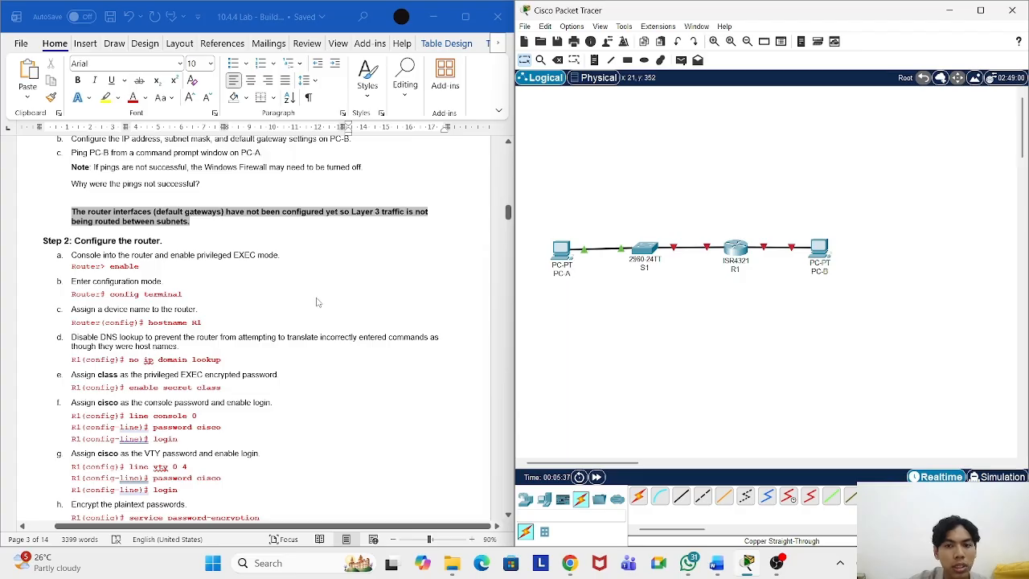
click(735, 251)
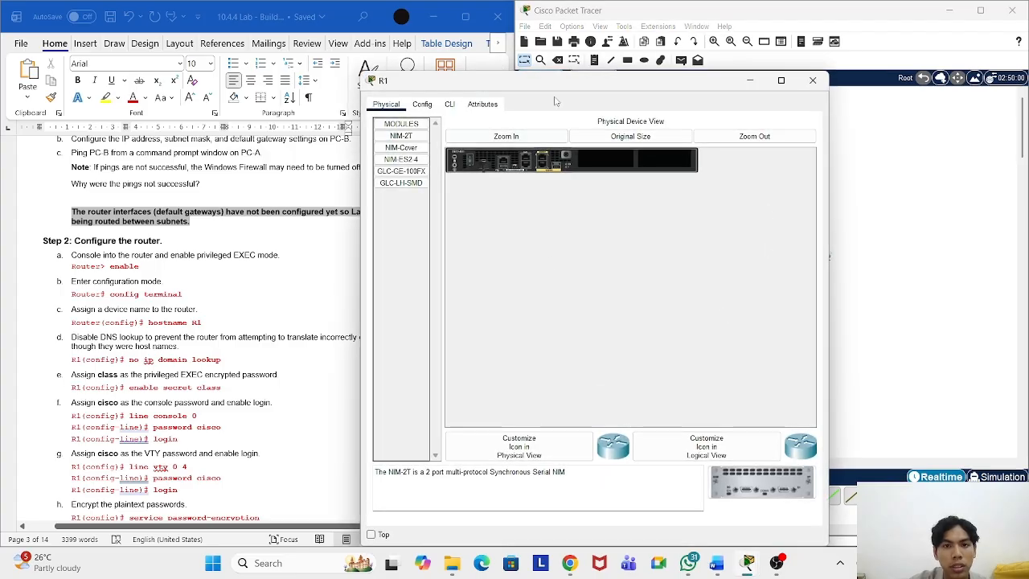
drag(547, 80, 700, 52)
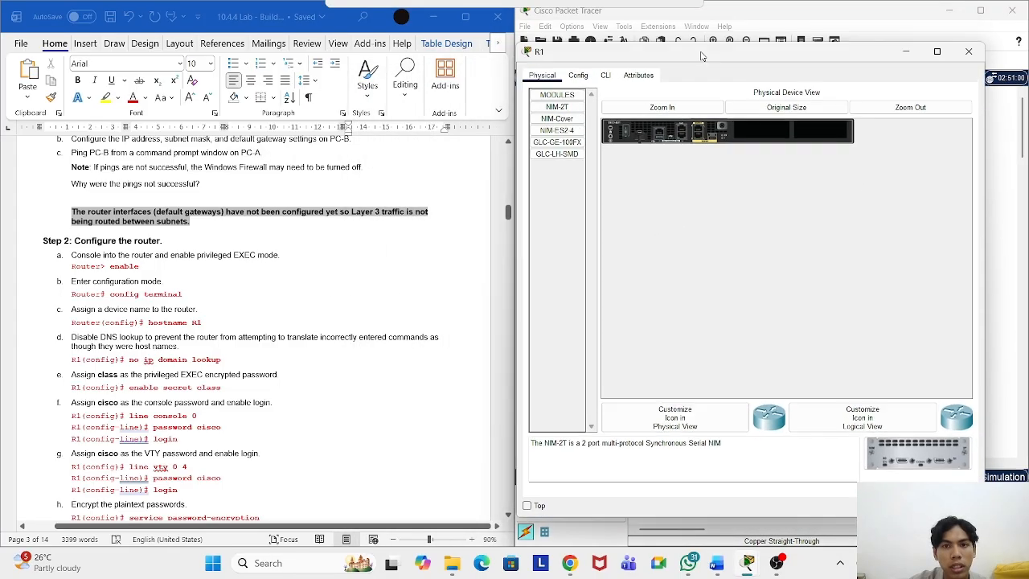
click(605, 75)
Step: Answer 'no' to the initial setup dialog and enter privileged EXEC mode with enable
click(708, 260)
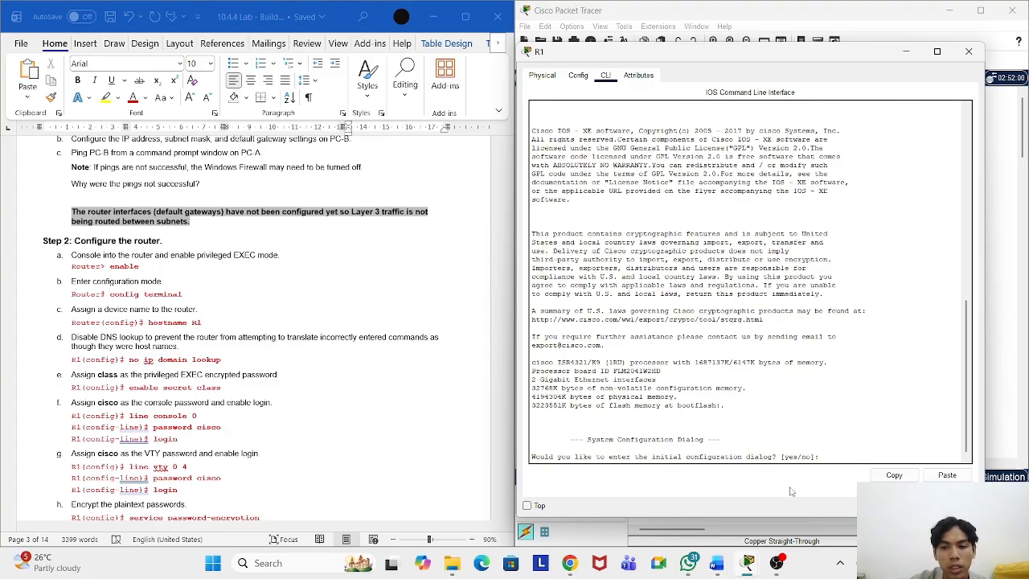
text(no)
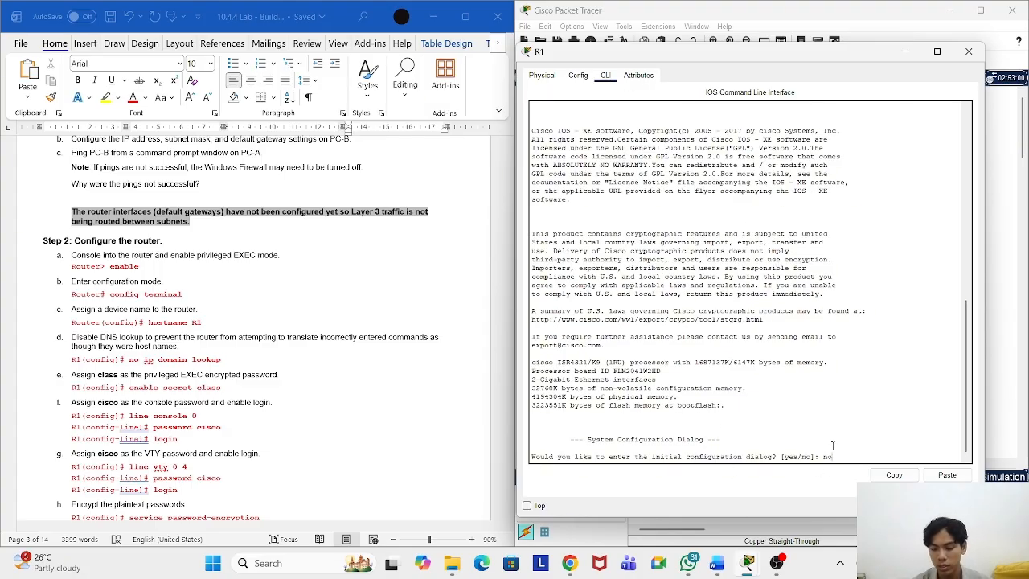
key(Return)
key(Return)
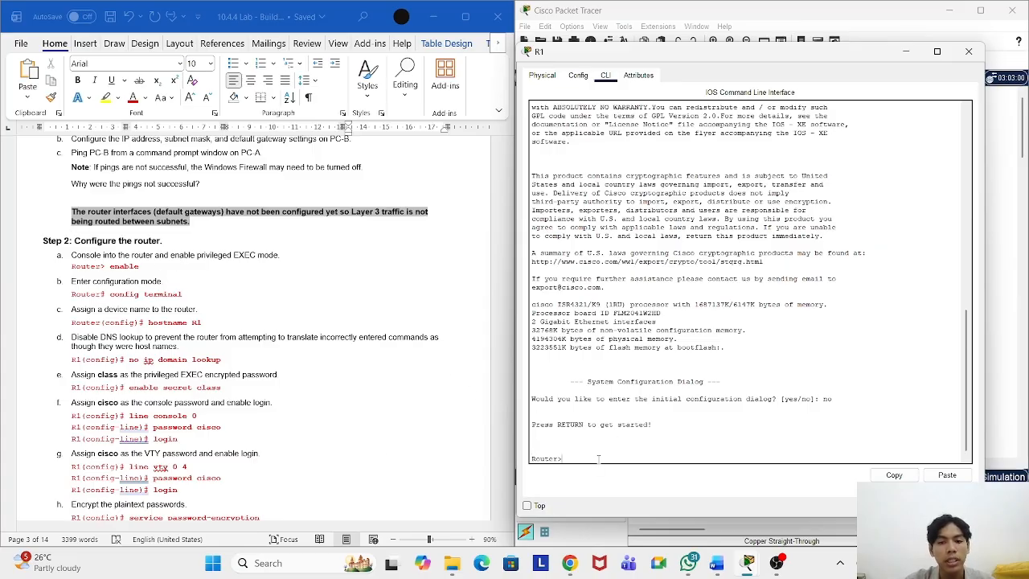
text(enabl)
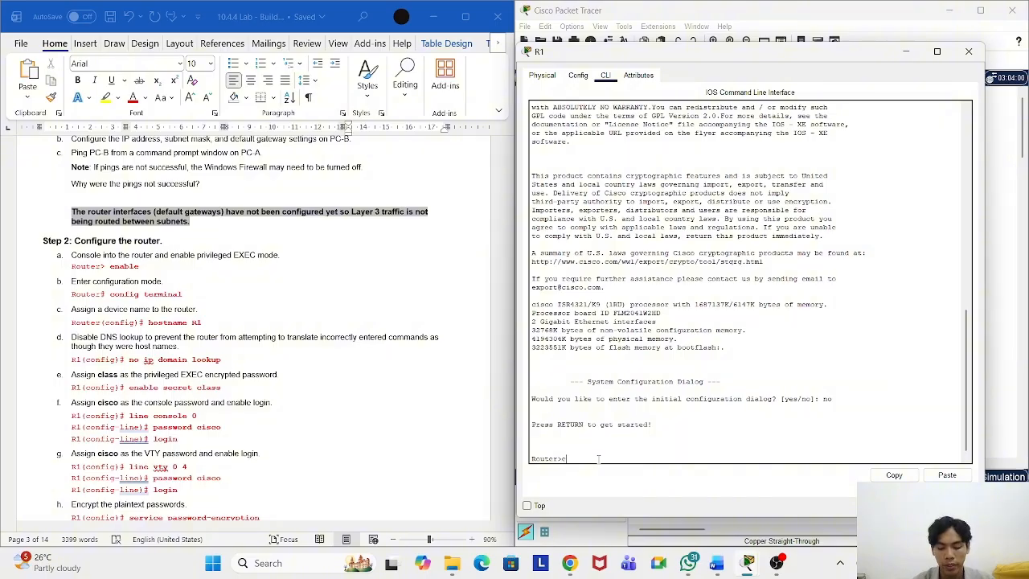
text(e)
key(Return)
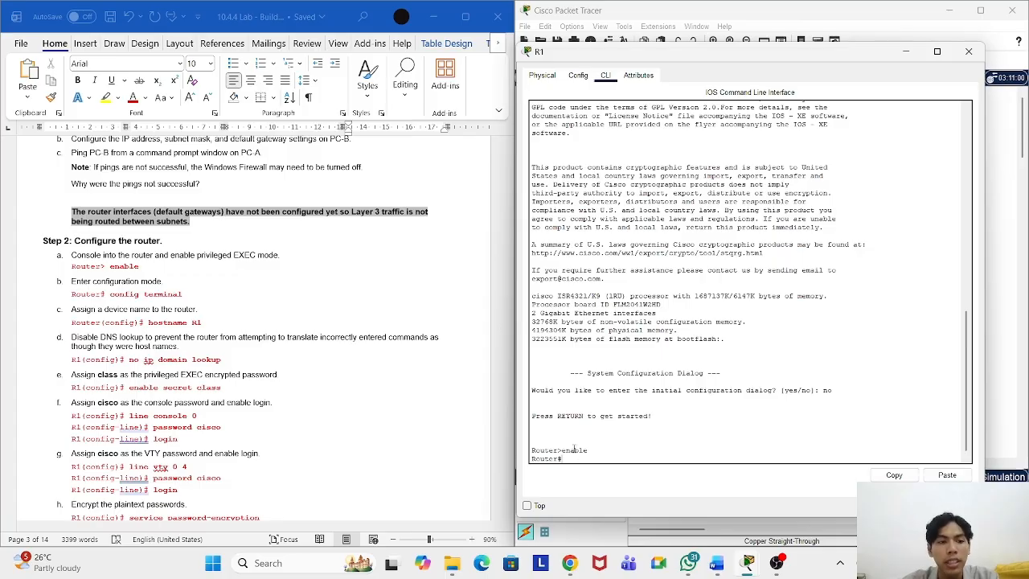
scroll(274, 323, down, 1)
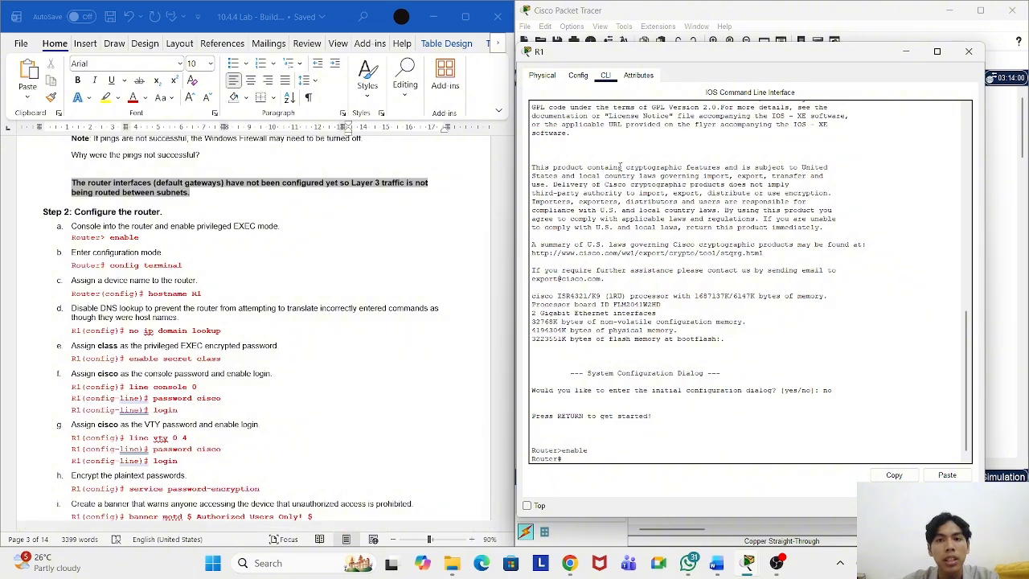
drag(610, 52, 626, 47)
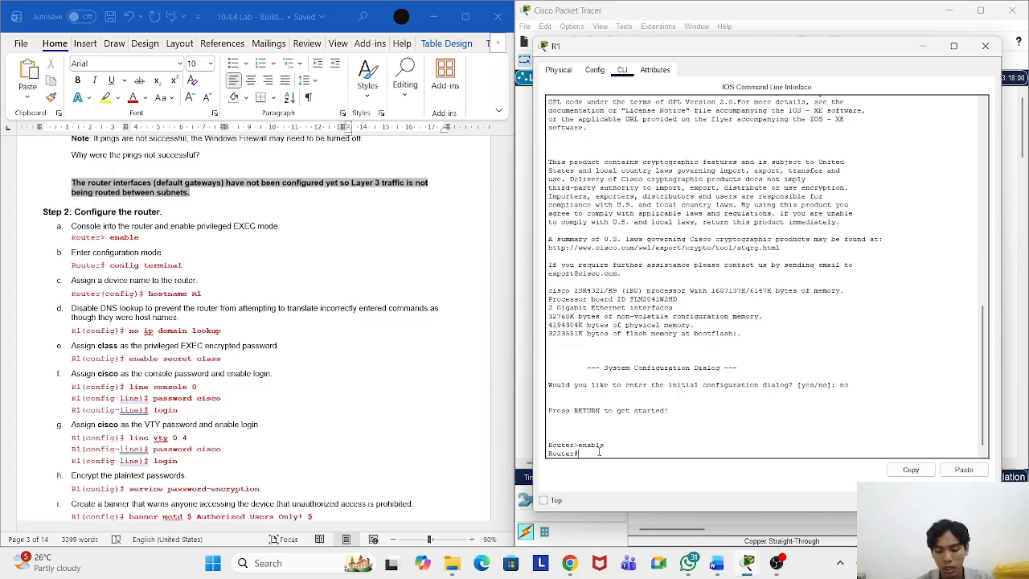
Step: Enter global configuration mode on R1 with conf t
text(c)
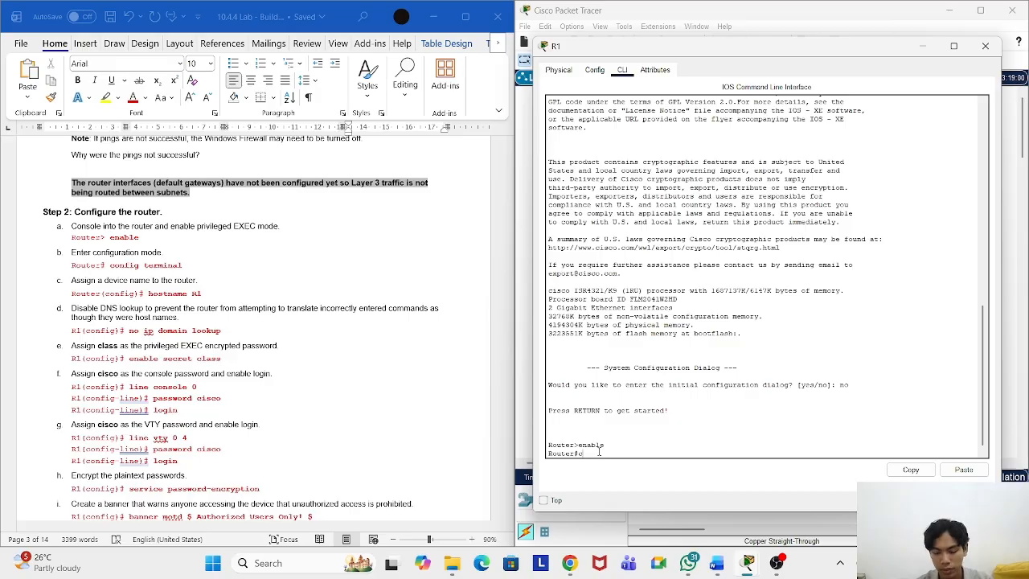
text(onf)
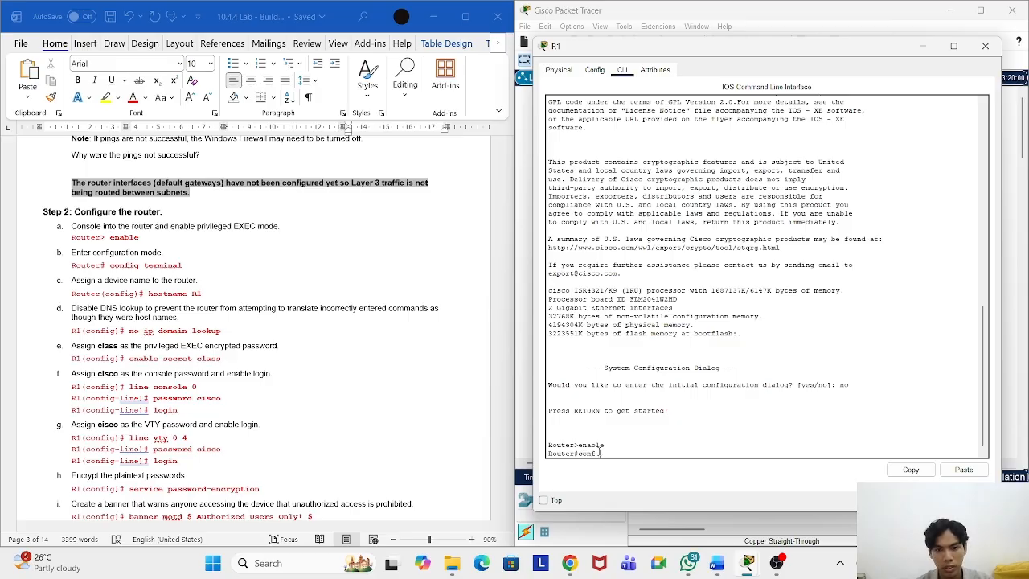
text( t)
key(Return)
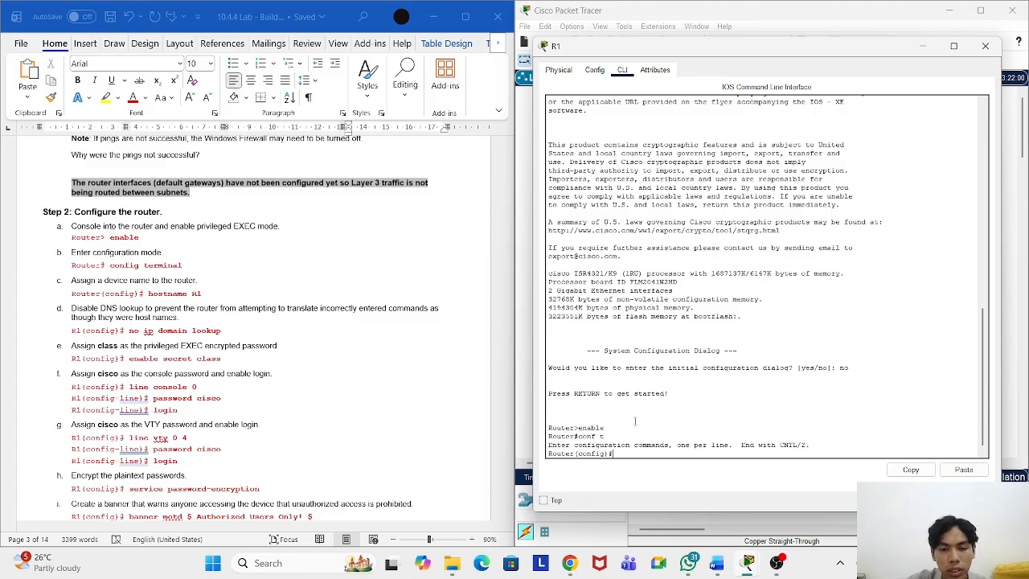
drag(619, 455, 575, 455)
click(624, 455)
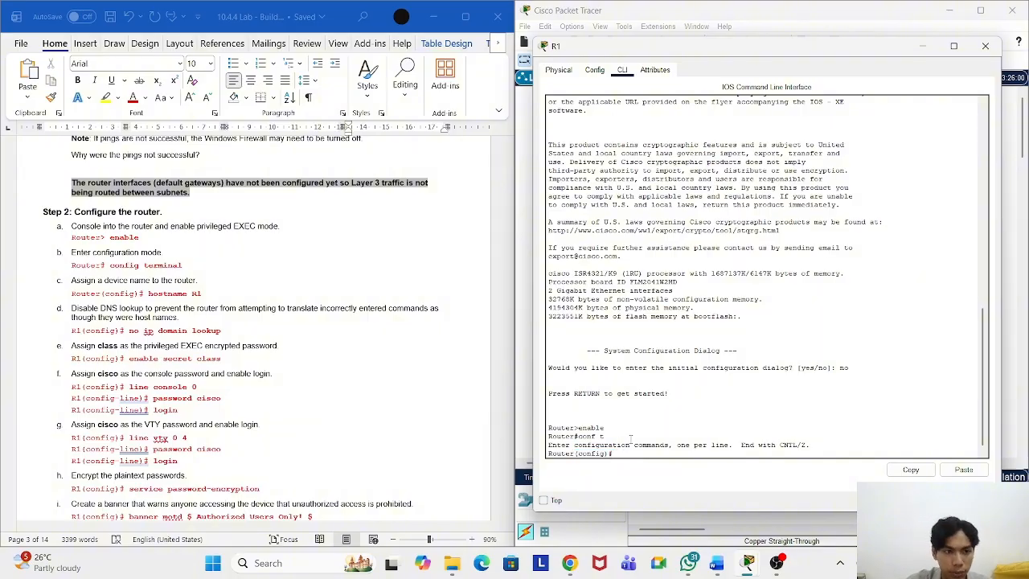
scroll(296, 401, down, 2)
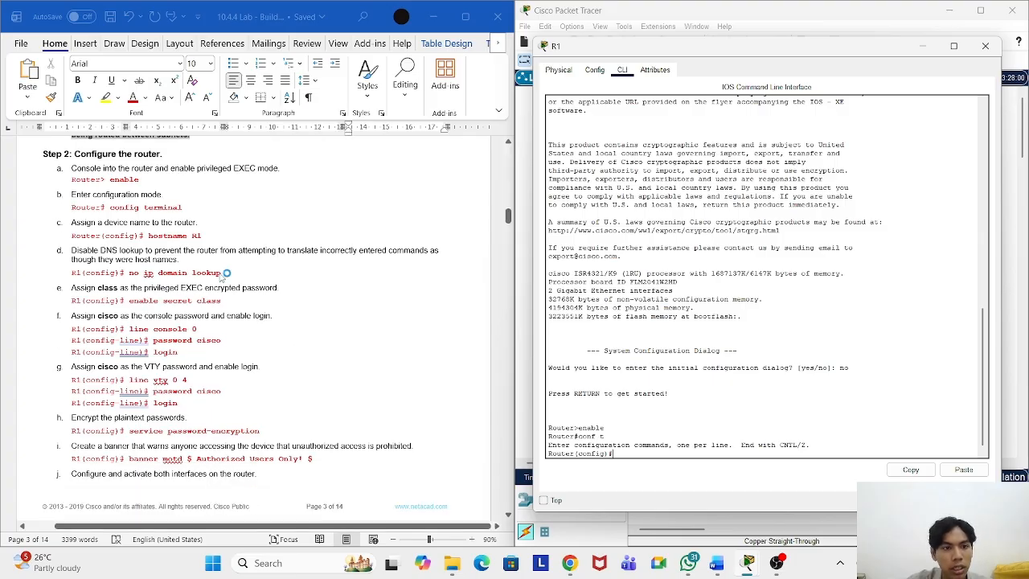
Step: Disable DNS lookup by pasting and running 'no ip domain lookup'
drag(225, 273, 130, 274)
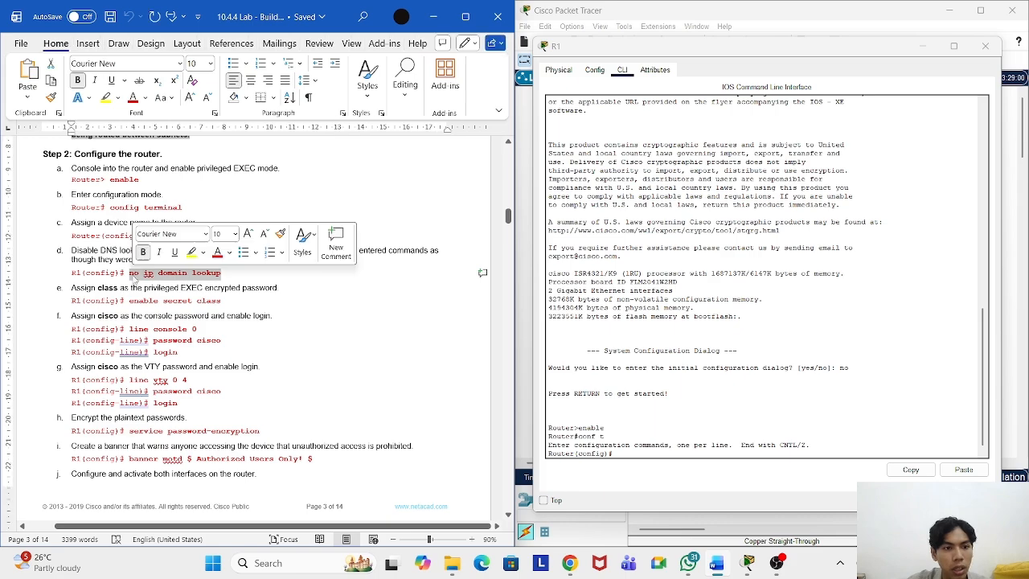
right_click(158, 274)
click(254, 327)
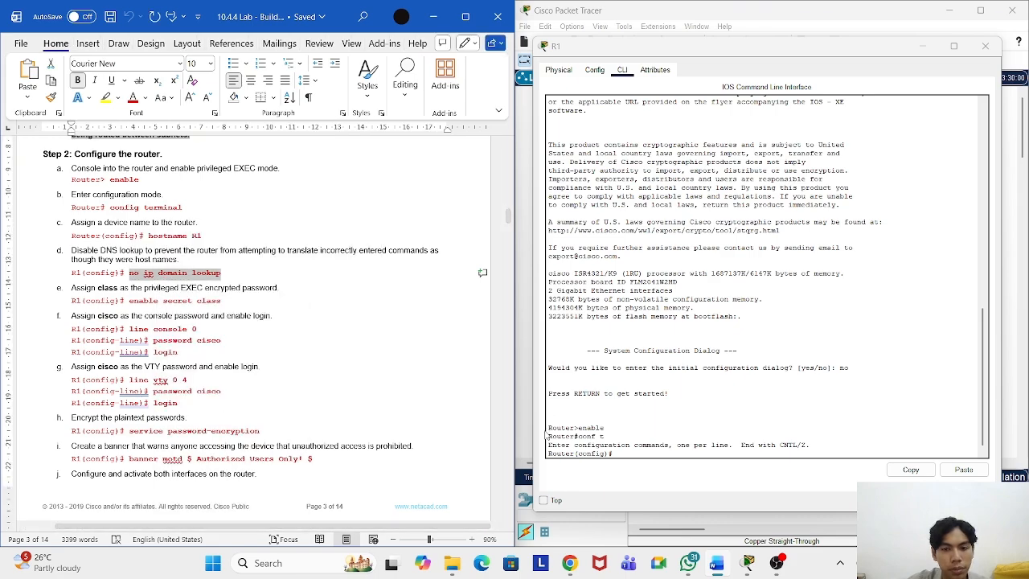
click(632, 455)
right_click(634, 452)
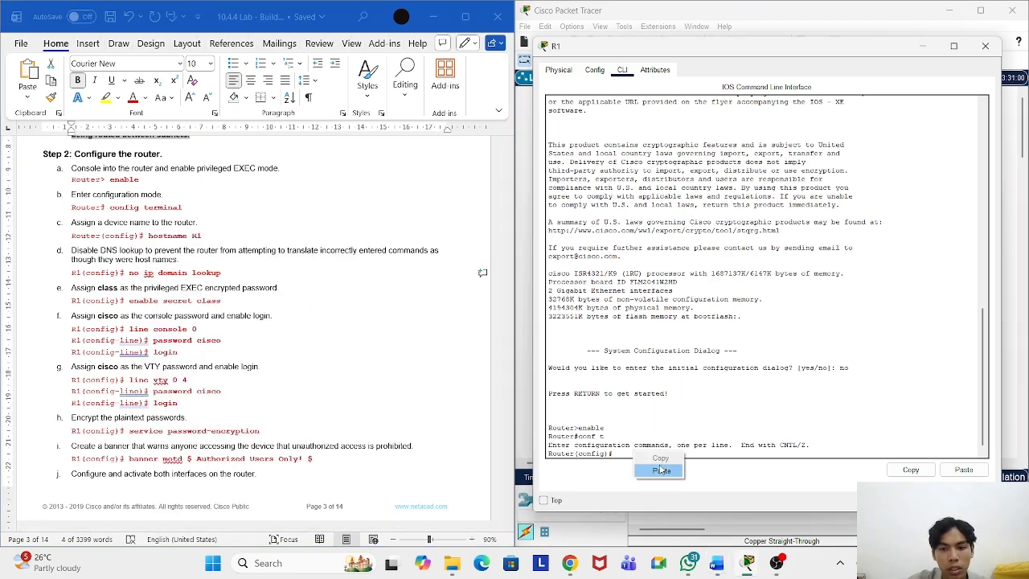
click(661, 470)
key(Return)
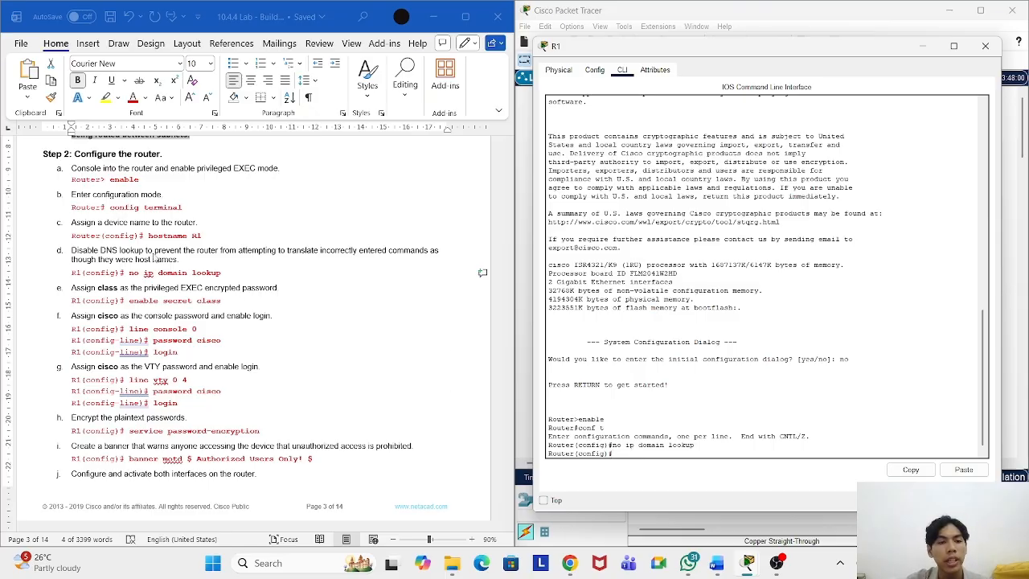
Step: Set the enable secret to the lab's privileged EXEC password
scroll(263, 294, down, 1)
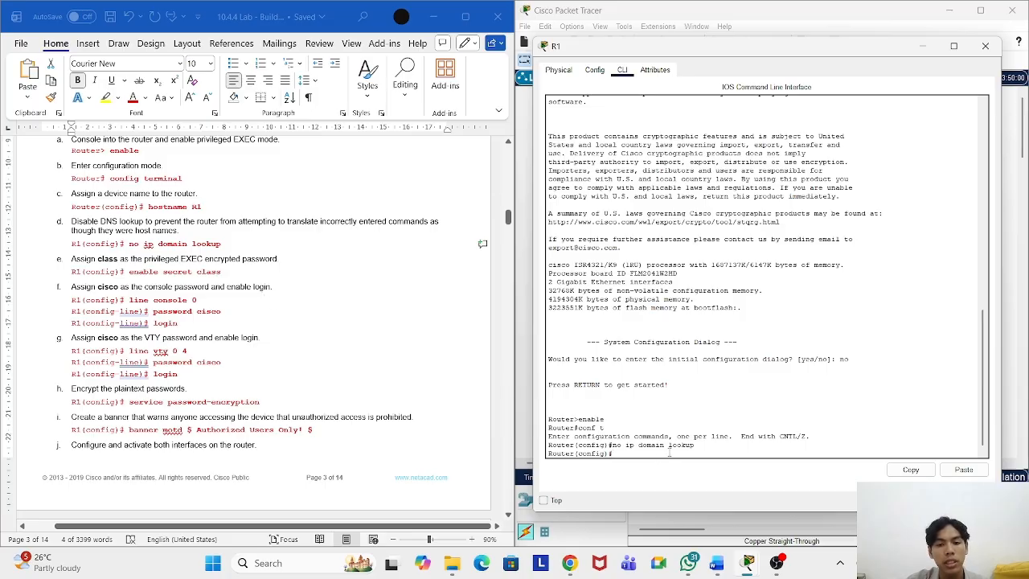
text(enable s)
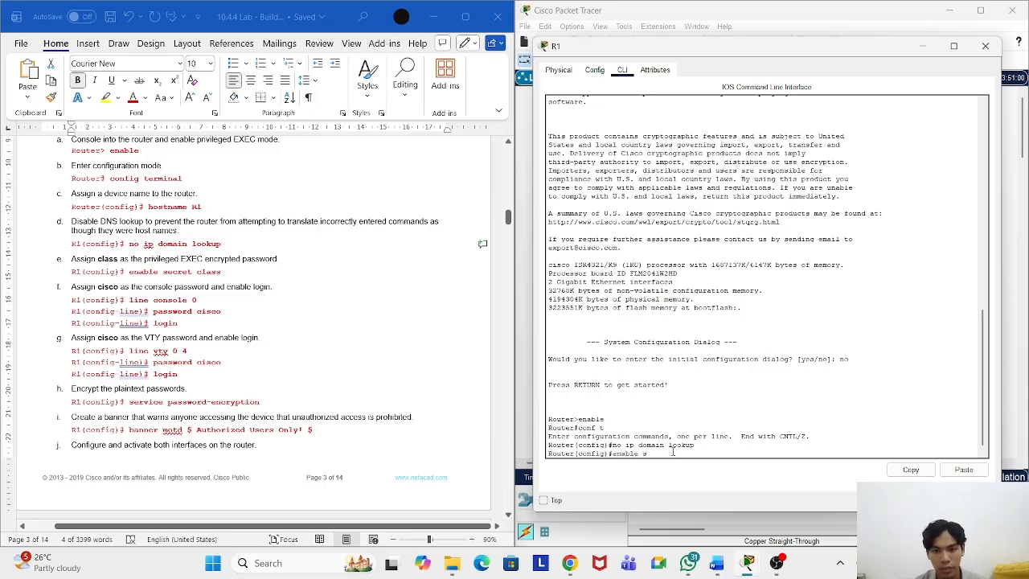
text(ecret class)
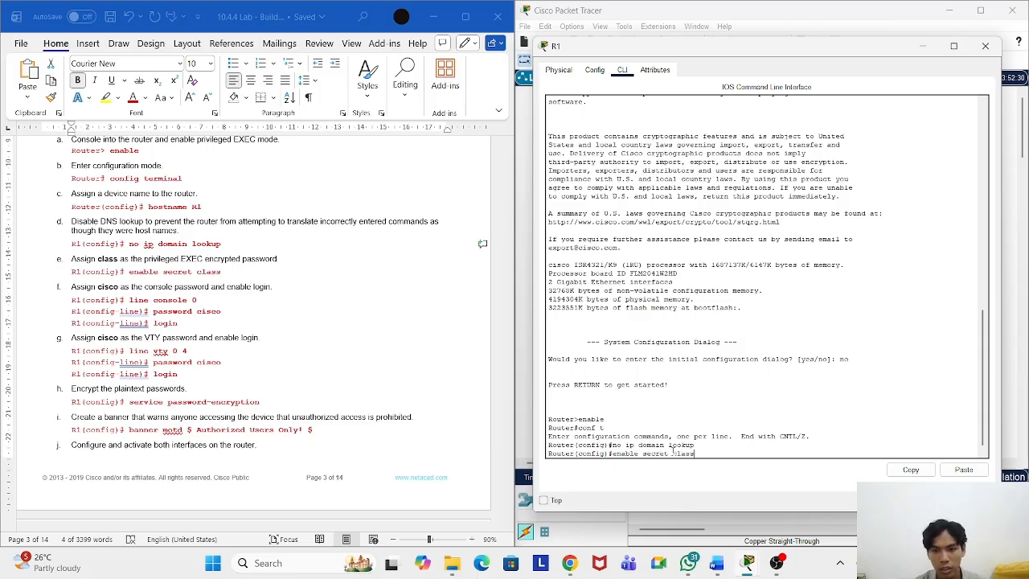
key(Return)
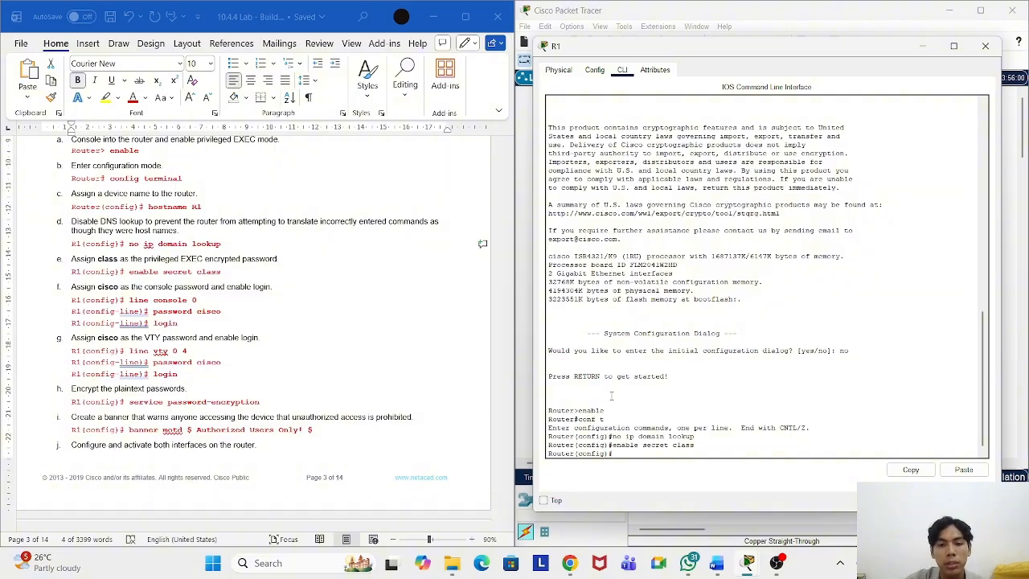
drag(610, 407, 580, 407)
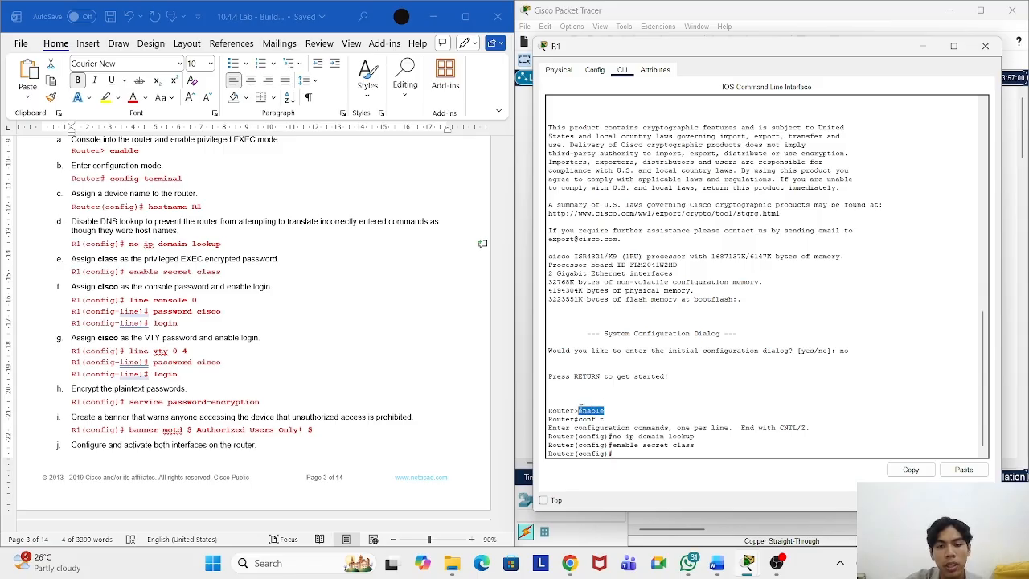
click(618, 410)
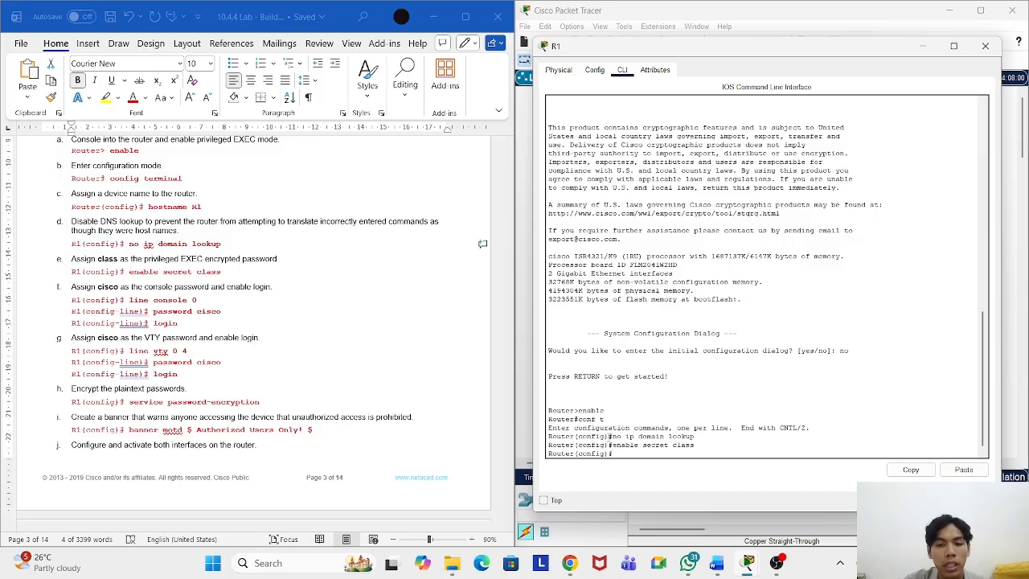
scroll(360, 367, down, 1)
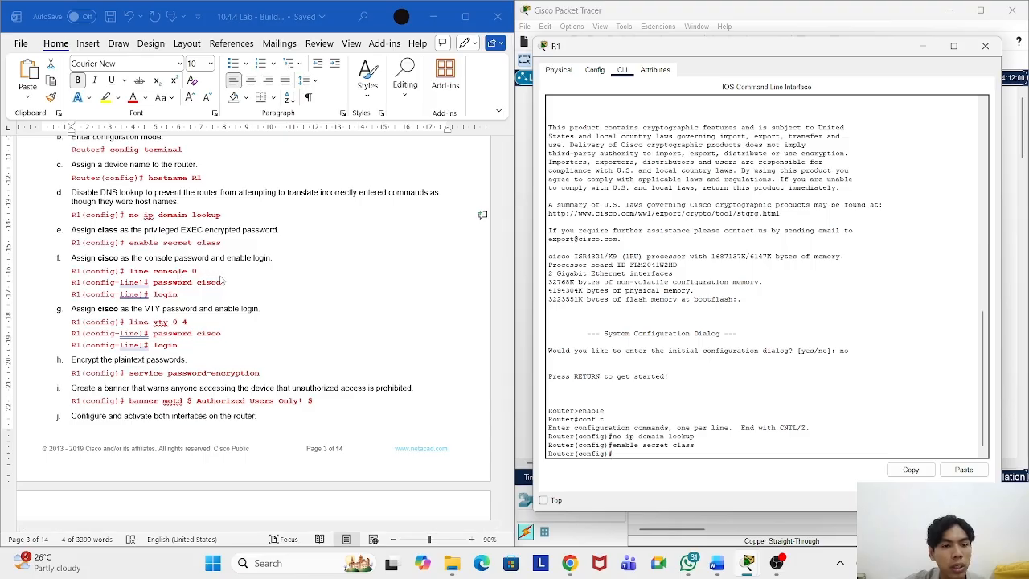
scroll(270, 291, up, 3)
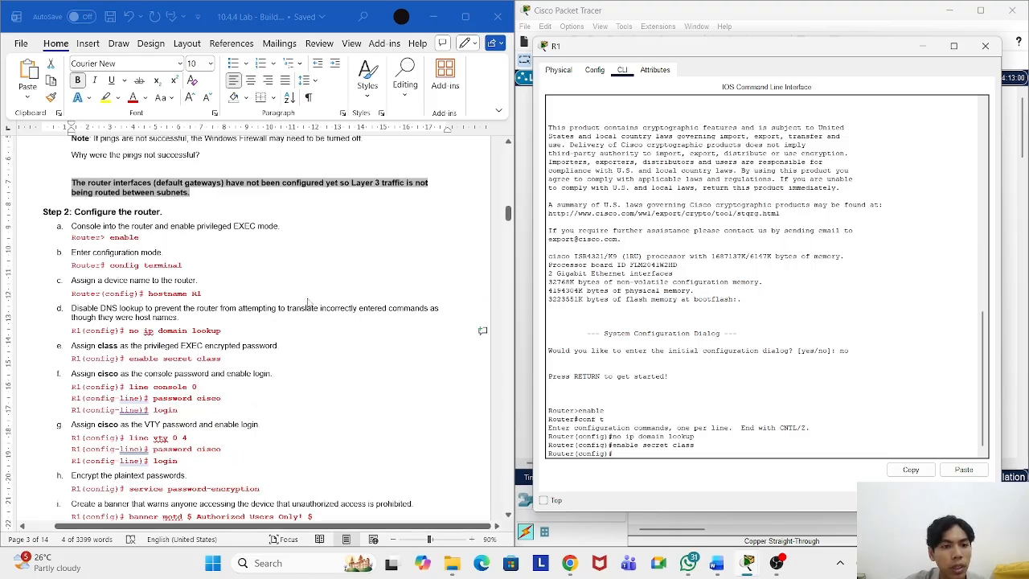
Step: Copy the 'hostname R1' command from the lab instructions
click(212, 298)
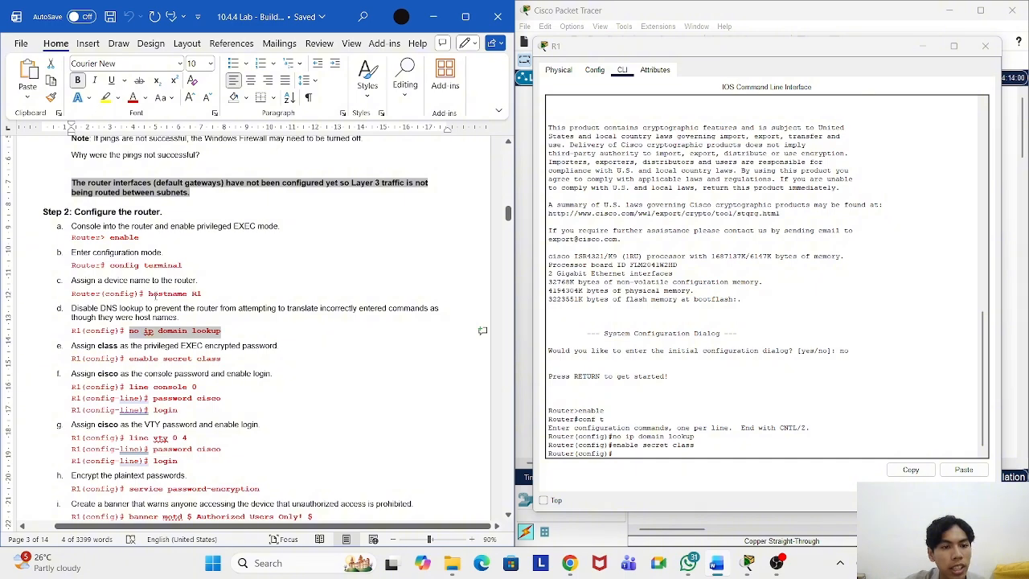
click(211, 296)
drag(210, 294, 148, 294)
key(ctrl+c)
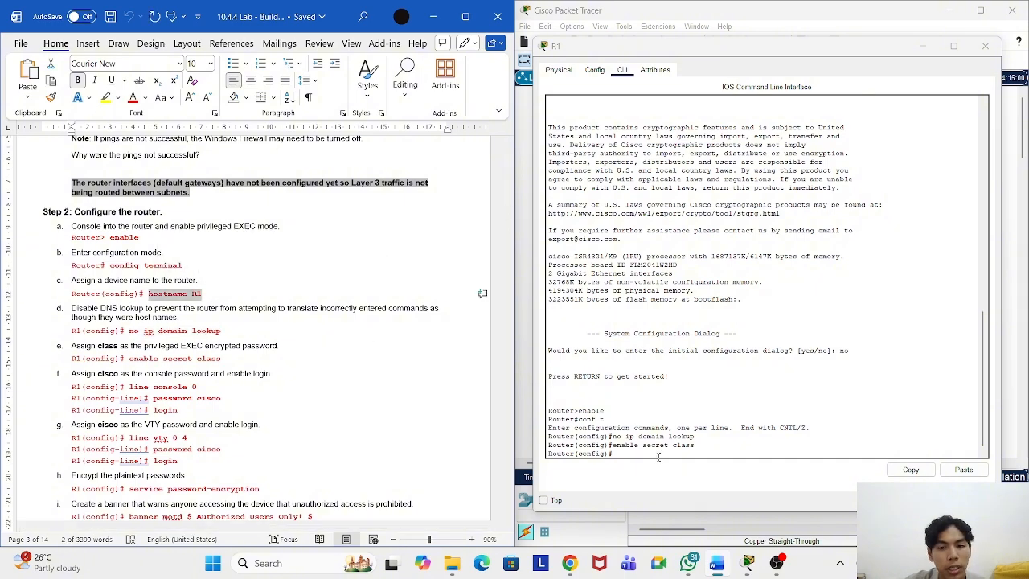
click(647, 454)
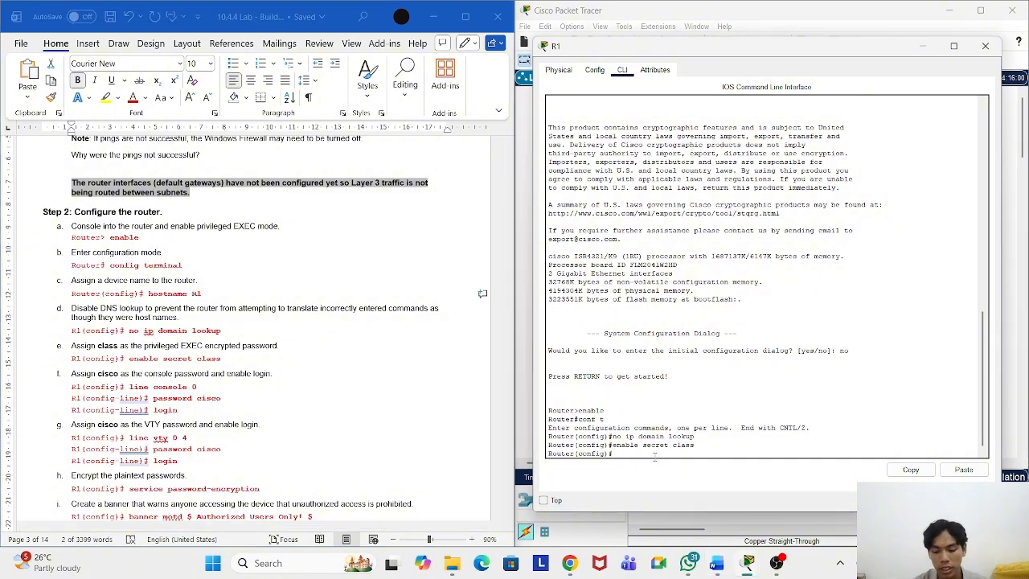
Step: Rename the router to R1 with 'hostname R1'
text(hostname)
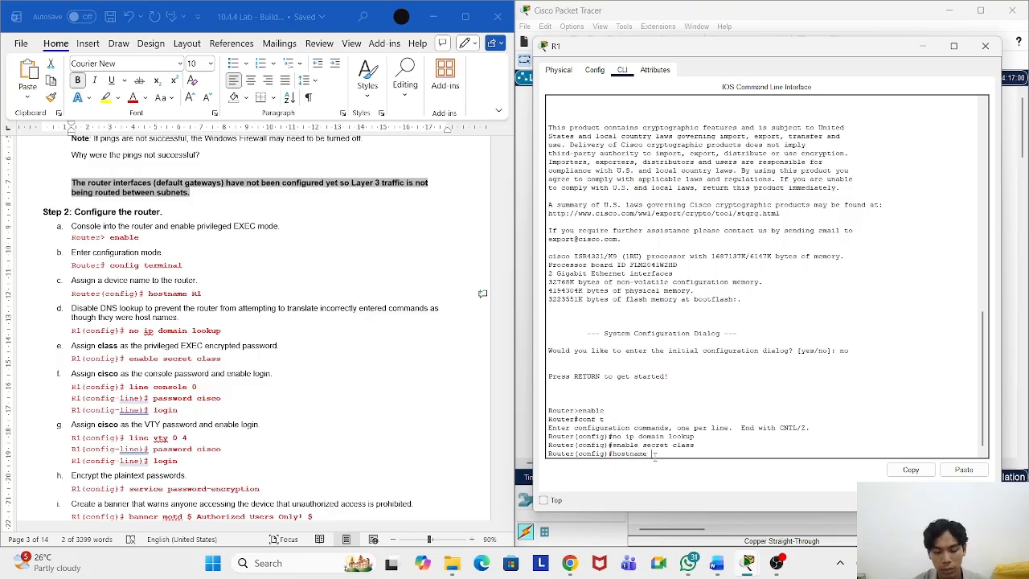
text( R1)
key(Return)
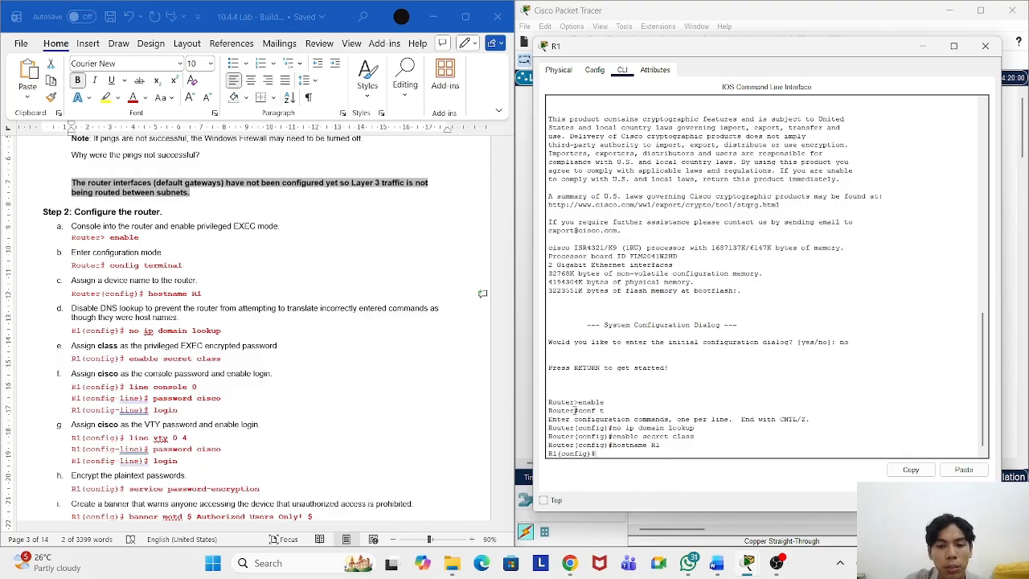
click(634, 426)
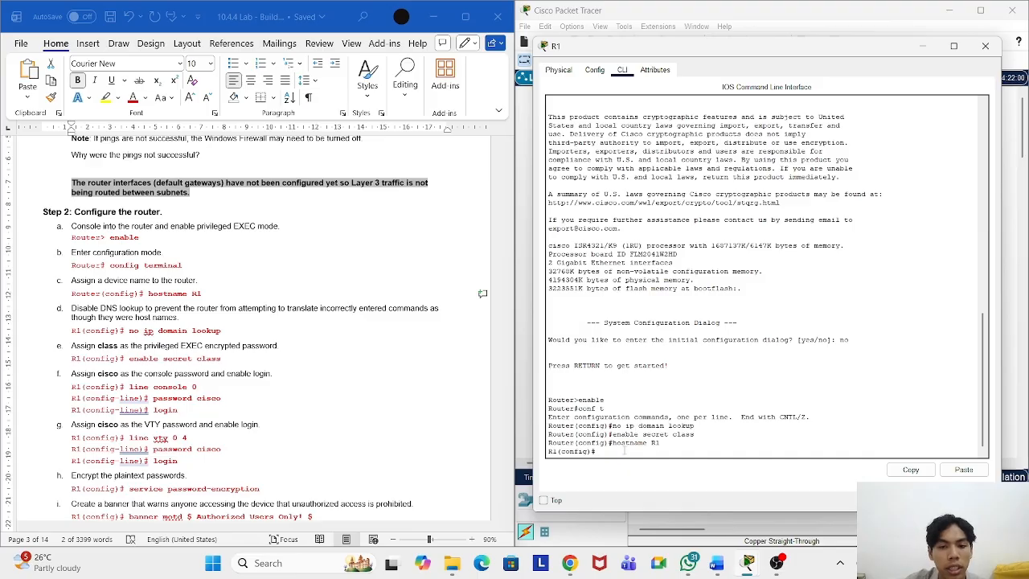
scroll(279, 364, down, 1)
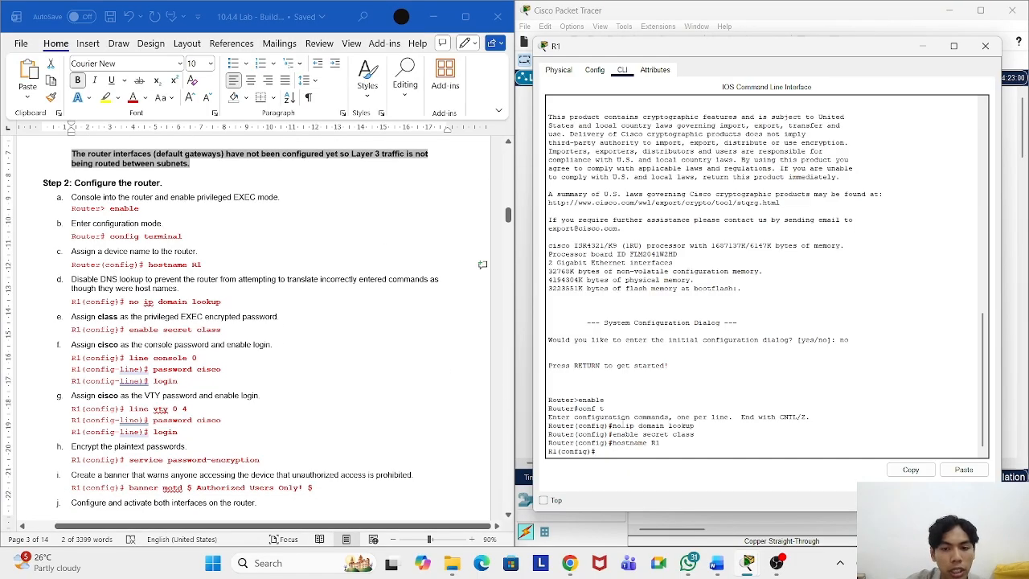
scroll(180, 353, down, 1)
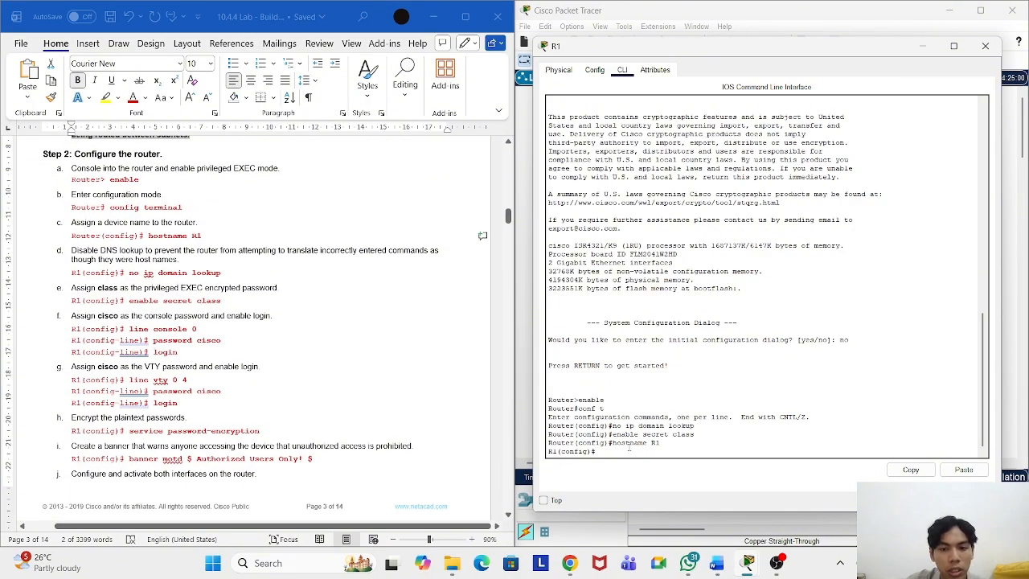
Step: Enter console line 0 configuration with 'line console 0'
text(line )
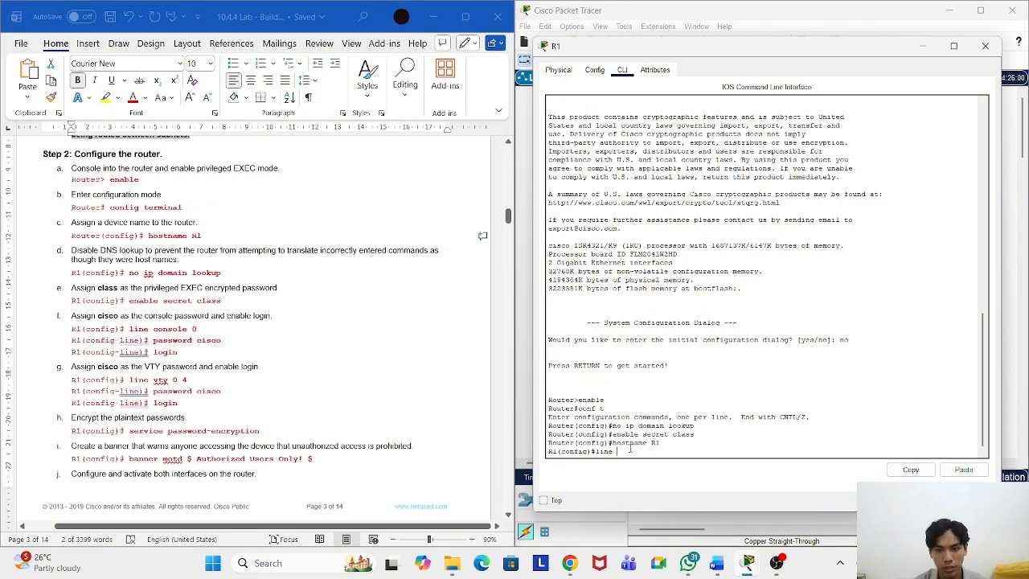
text(consol)
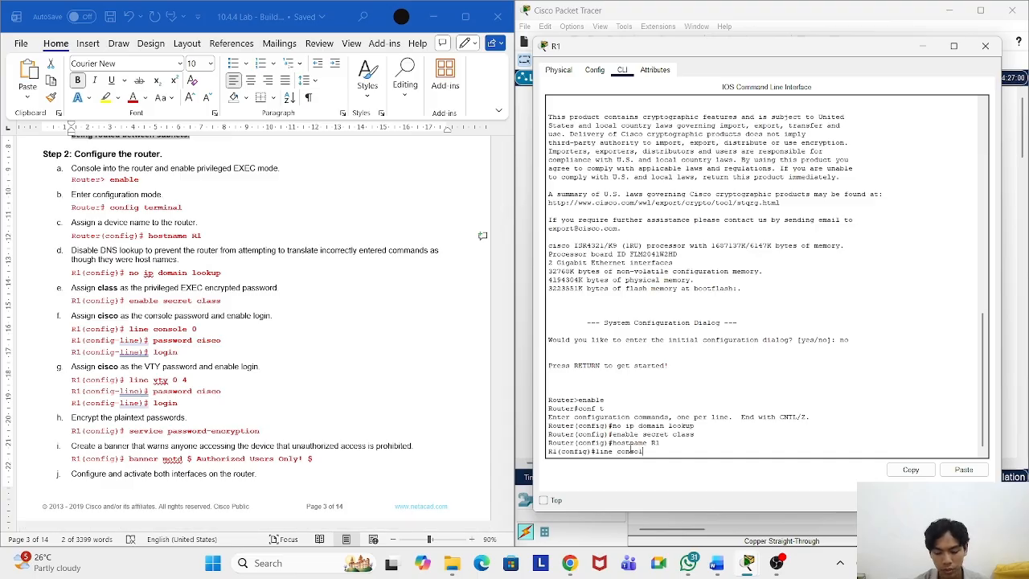
text(e 0)
key(Return)
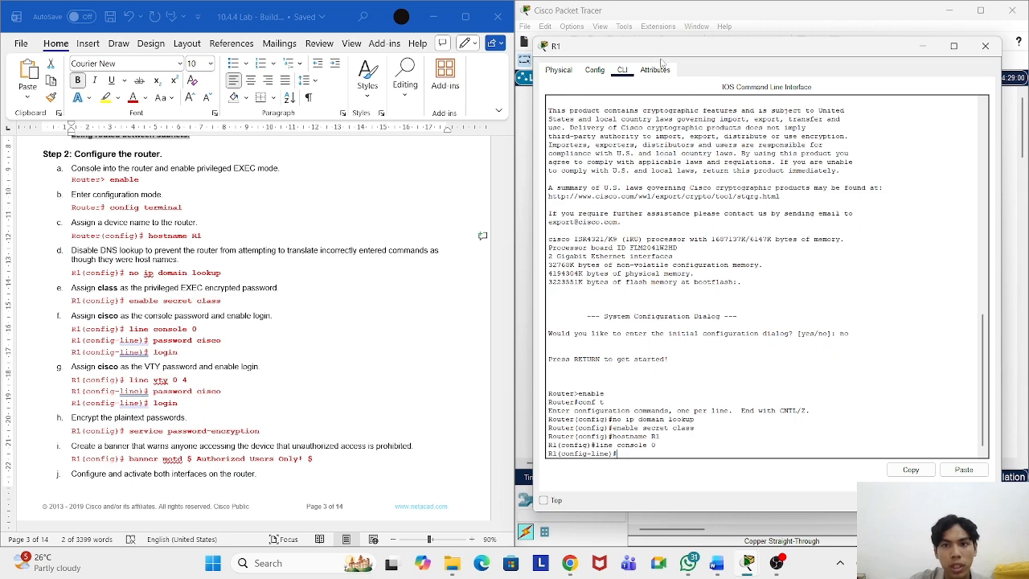
drag(661, 46, 644, 45)
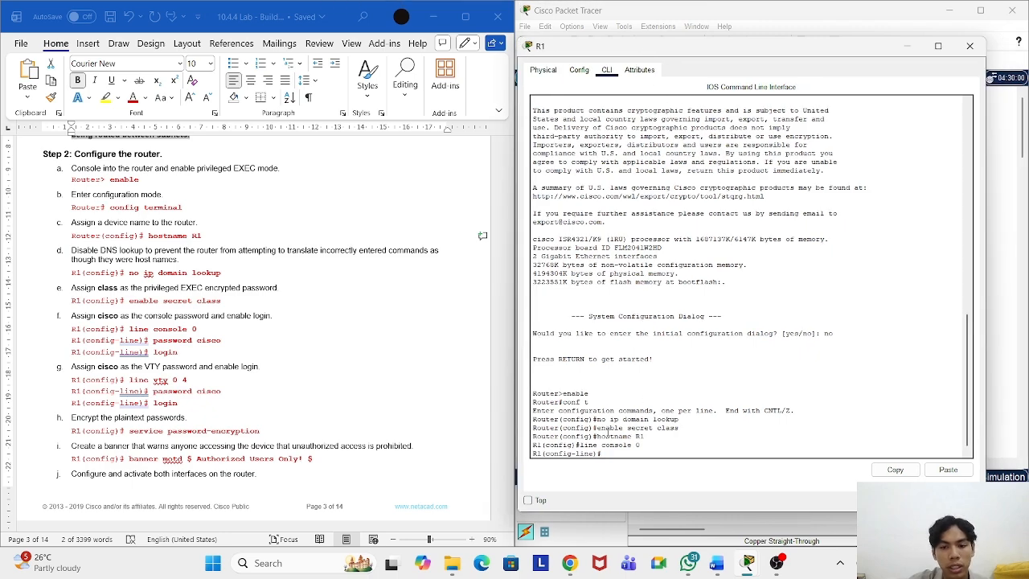
scroll(168, 323, down, 1)
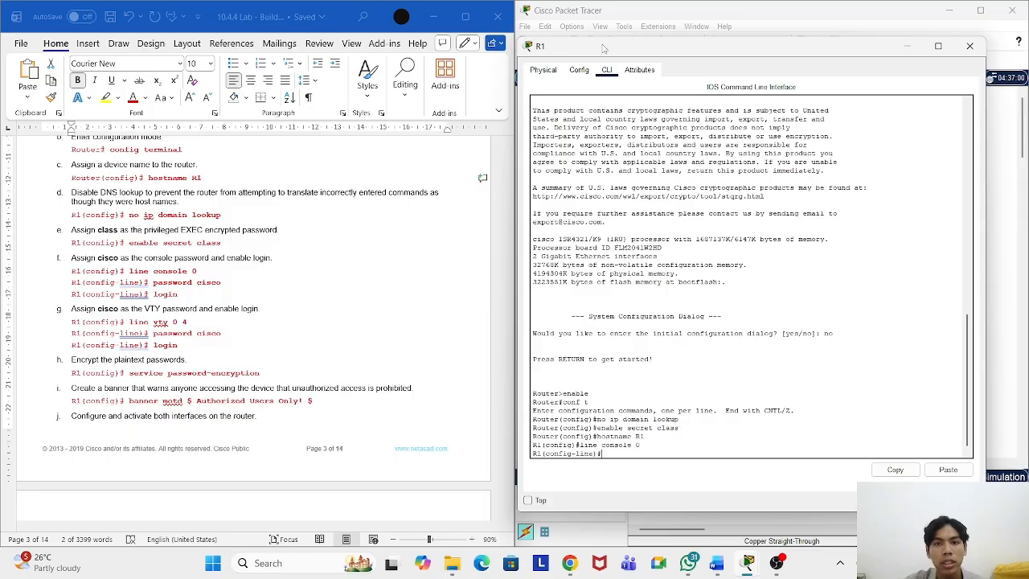
drag(603, 45, 605, 50)
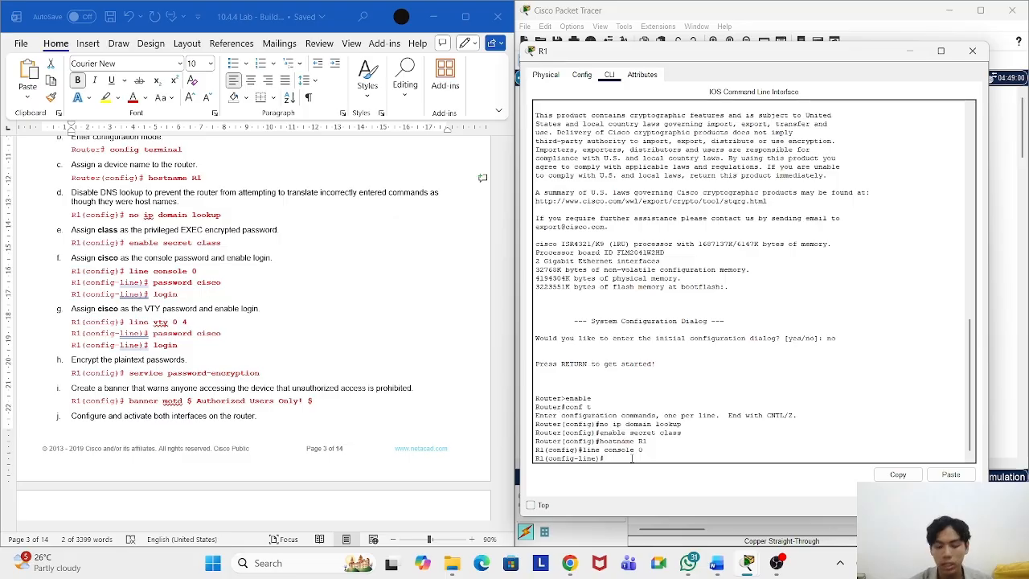
Step: Set the lab password on console line 0 and require login
text(password)
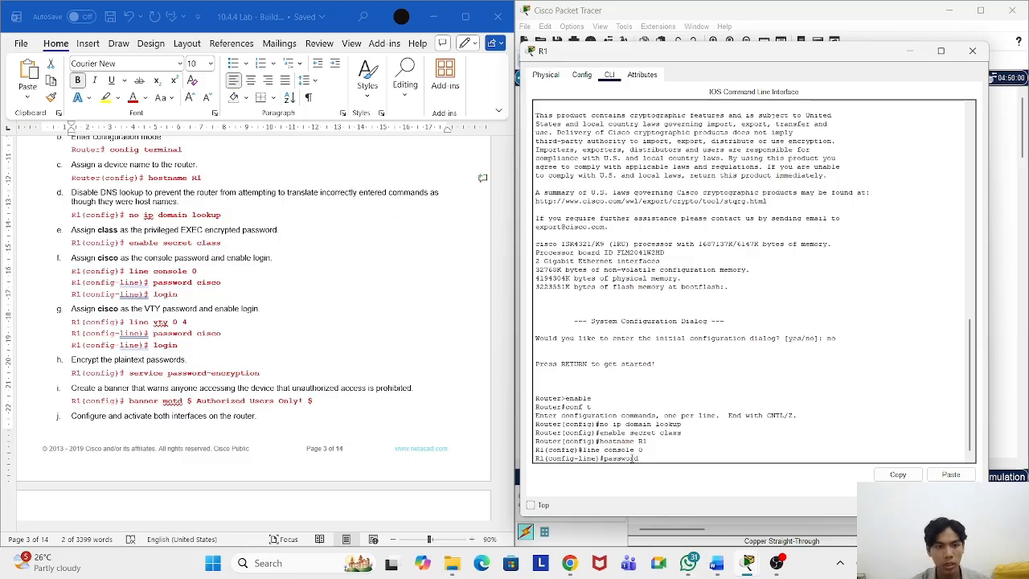
text( cisco)
key(Return)
text(login)
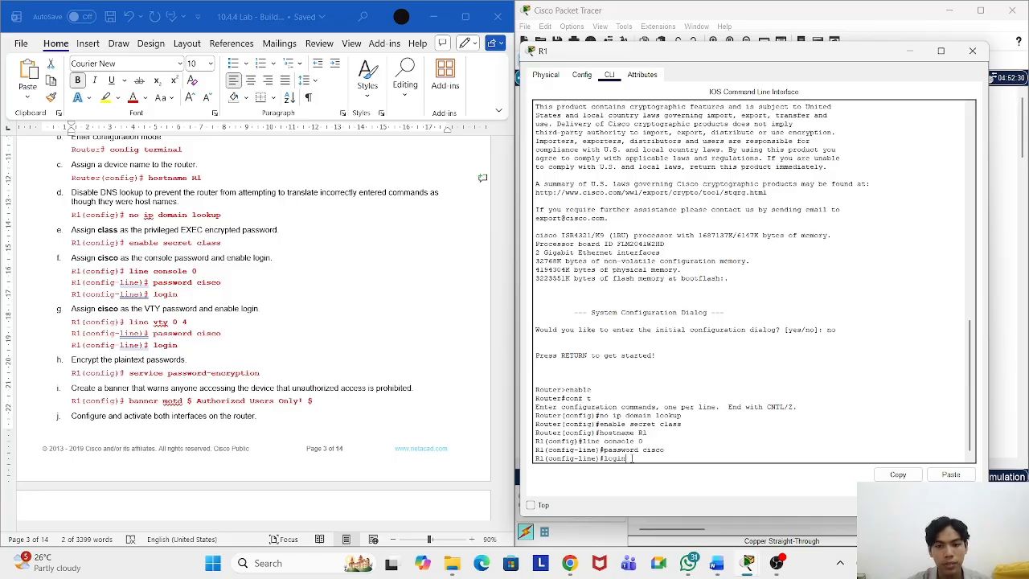
key(Return)
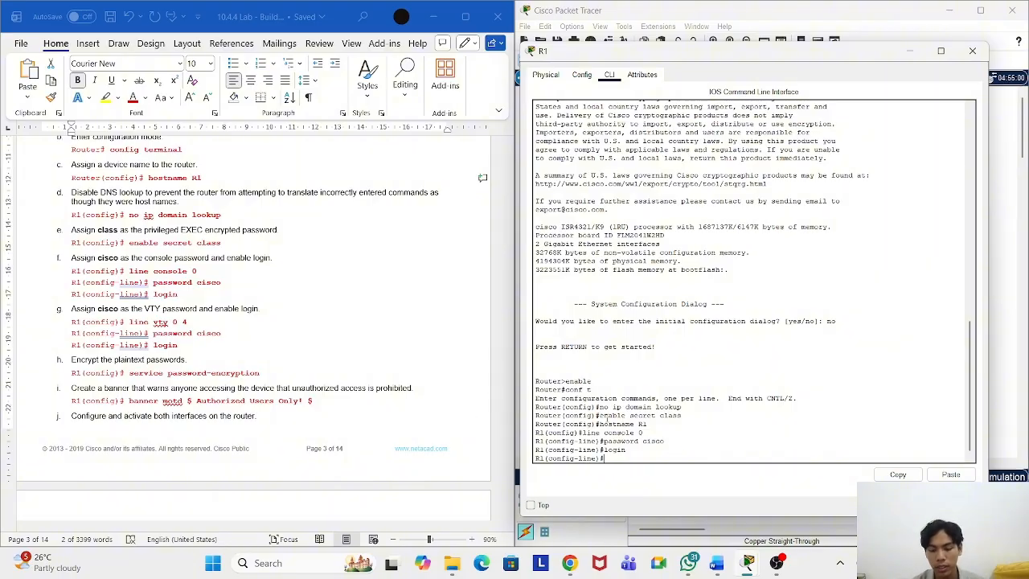
Step: Enter line vty 0 4, set the lab password and require login
text(lin)
text(e vty)
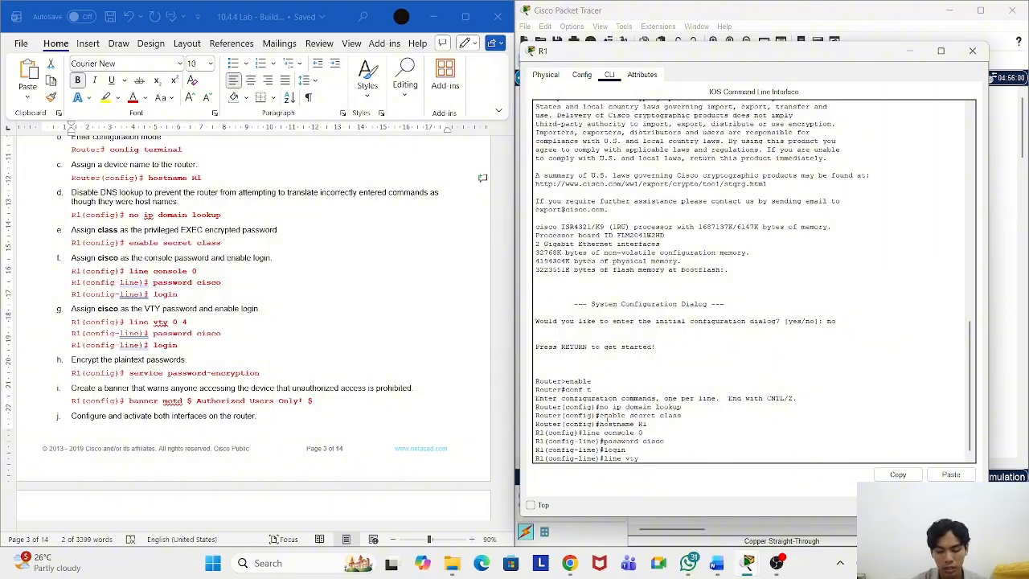
text( 0 4)
key(BackSpace)
text(4)
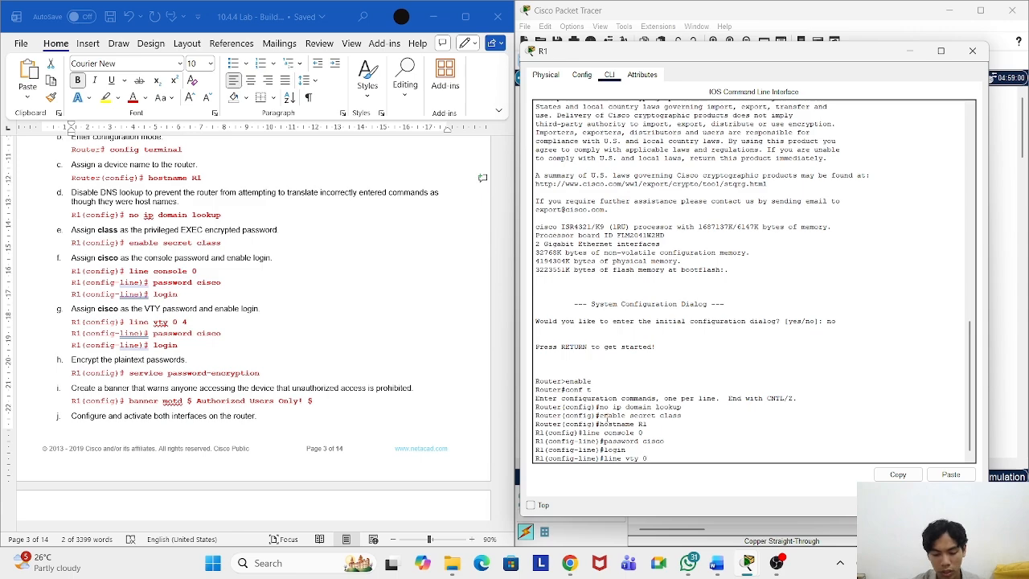
key(Return)
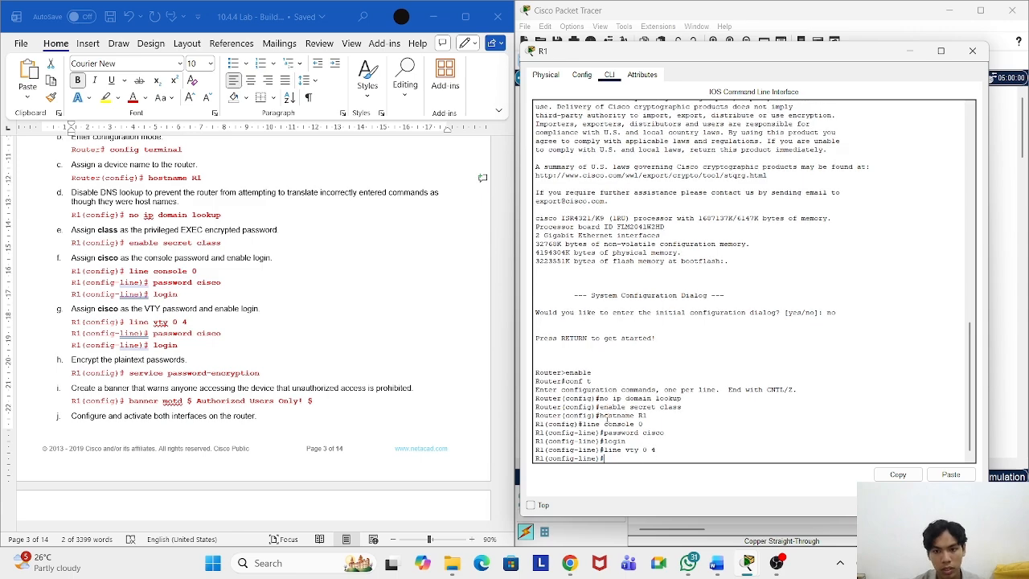
text(p)
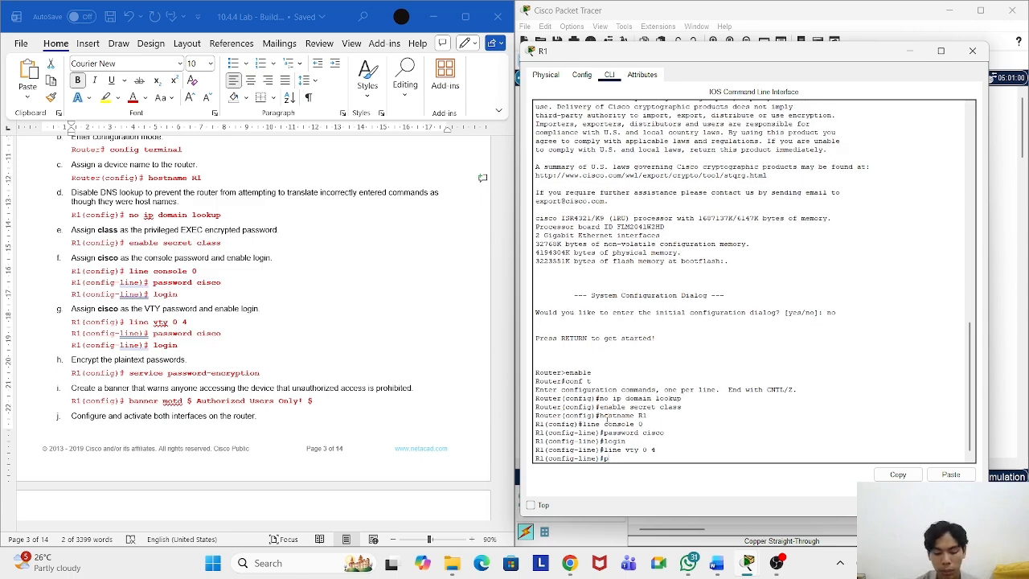
text(assword cis)
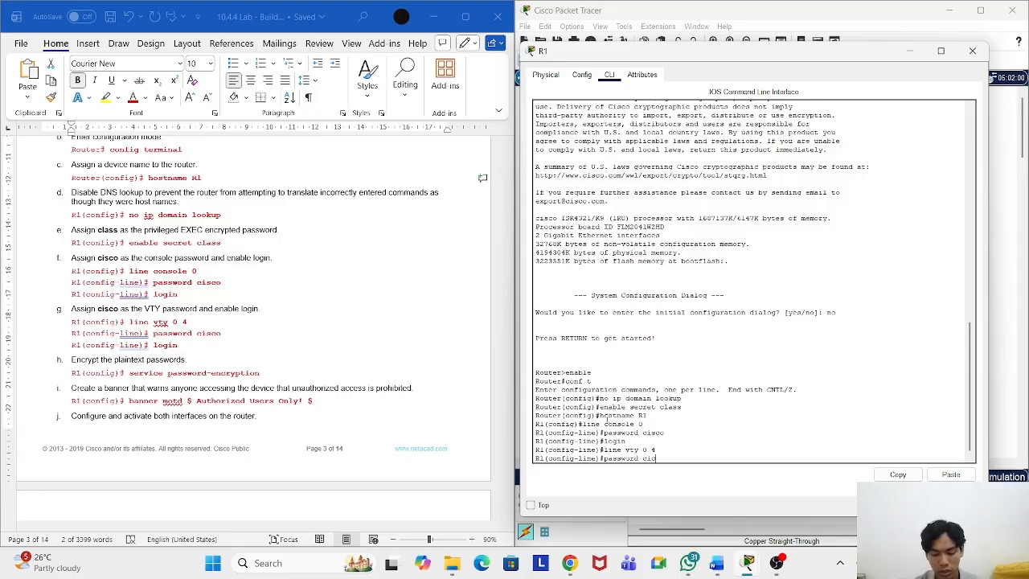
text(co)
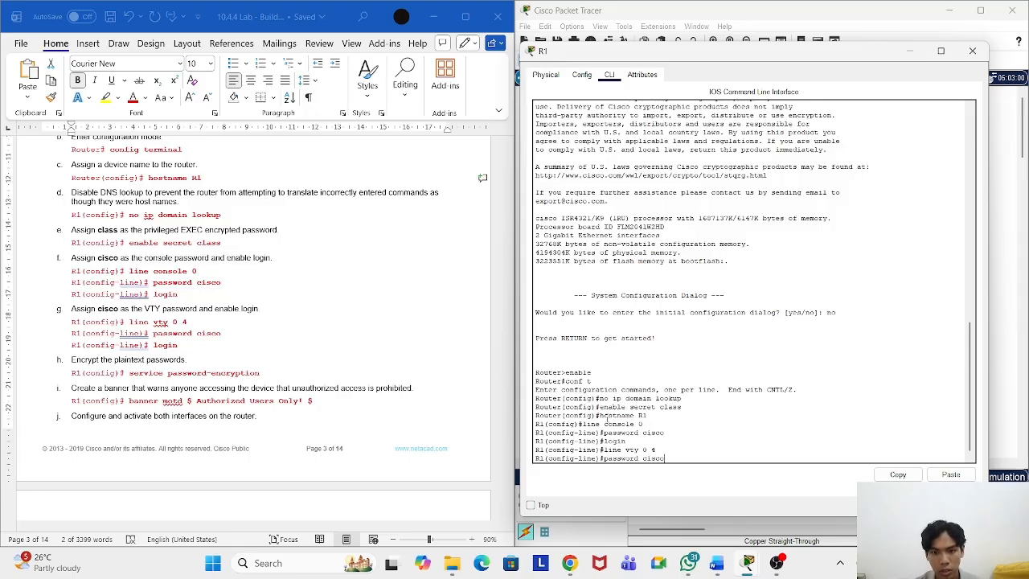
key(Return)
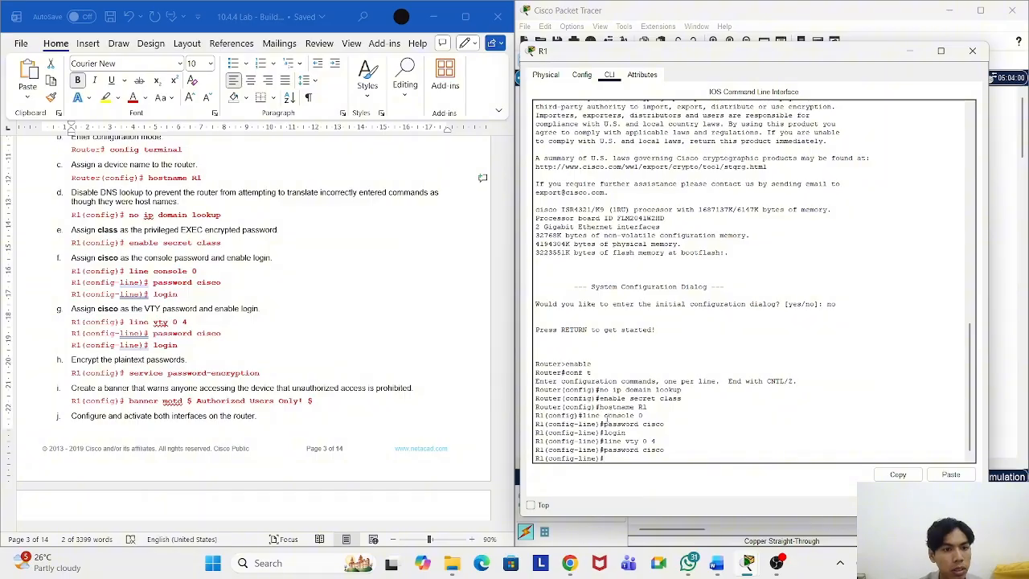
text(login)
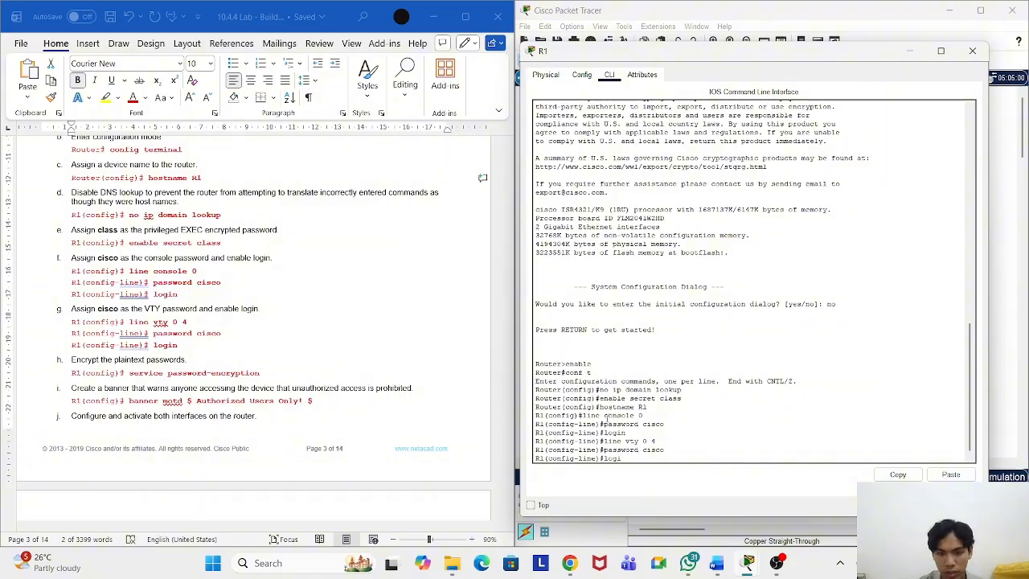
key(Return)
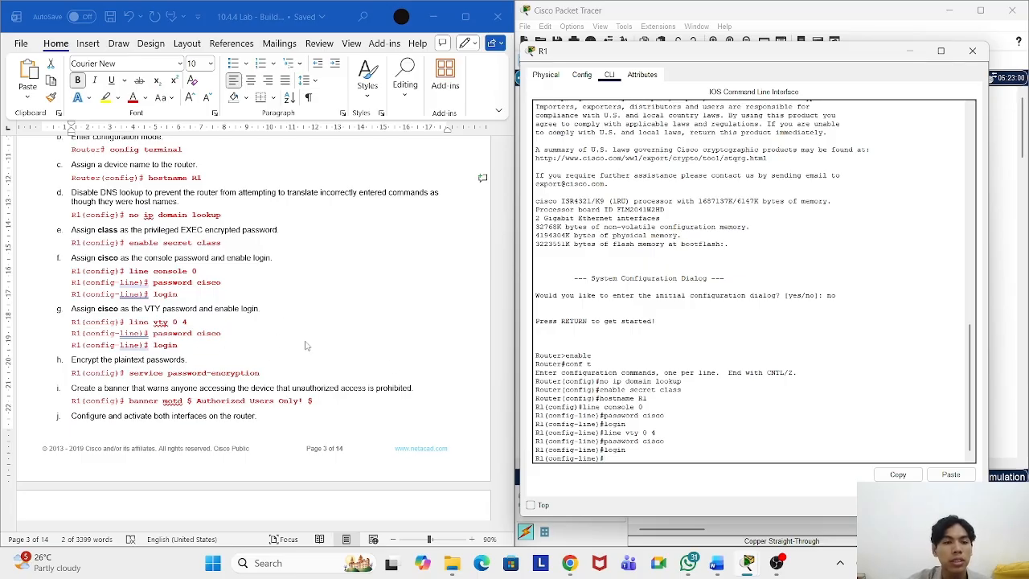
Step: Copy 'service password-encryption' from the lab sheet and run it in R1's CLI
scroll(293, 345, down, 1)
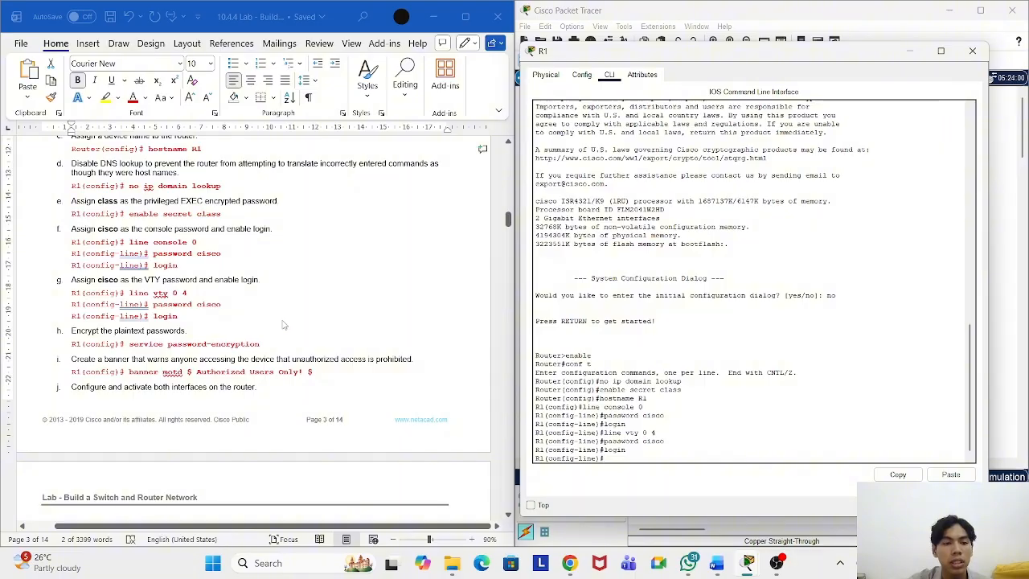
click(277, 344)
drag(267, 344, 129, 344)
right_click(178, 346)
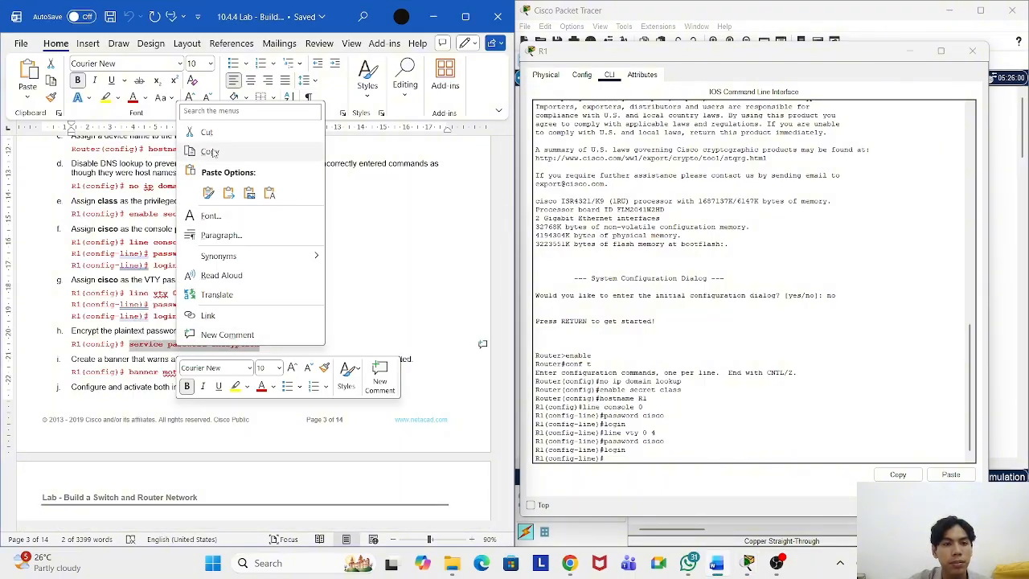
click(253, 153)
click(666, 460)
right_click(666, 460)
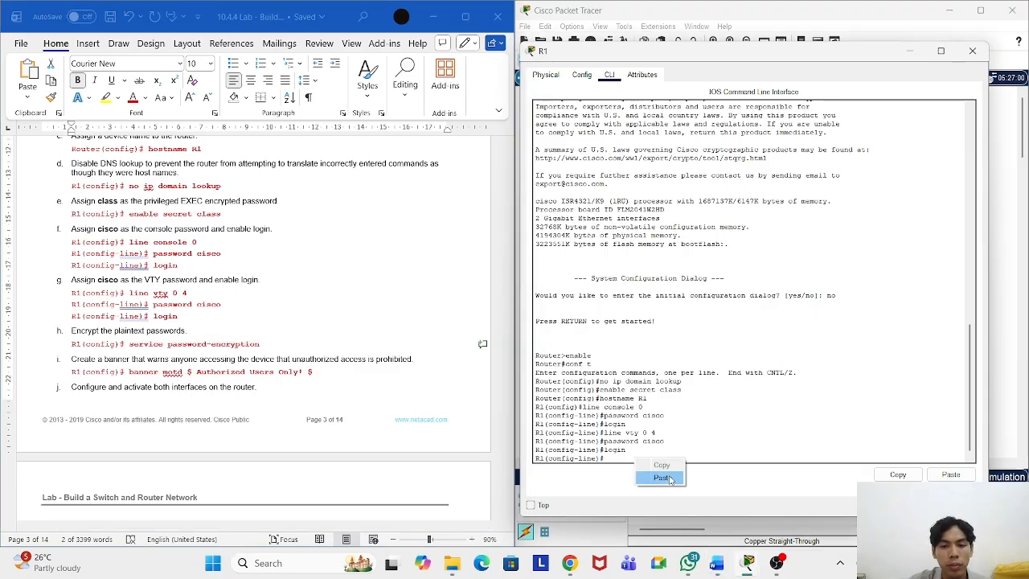
click(664, 477)
key(Return)
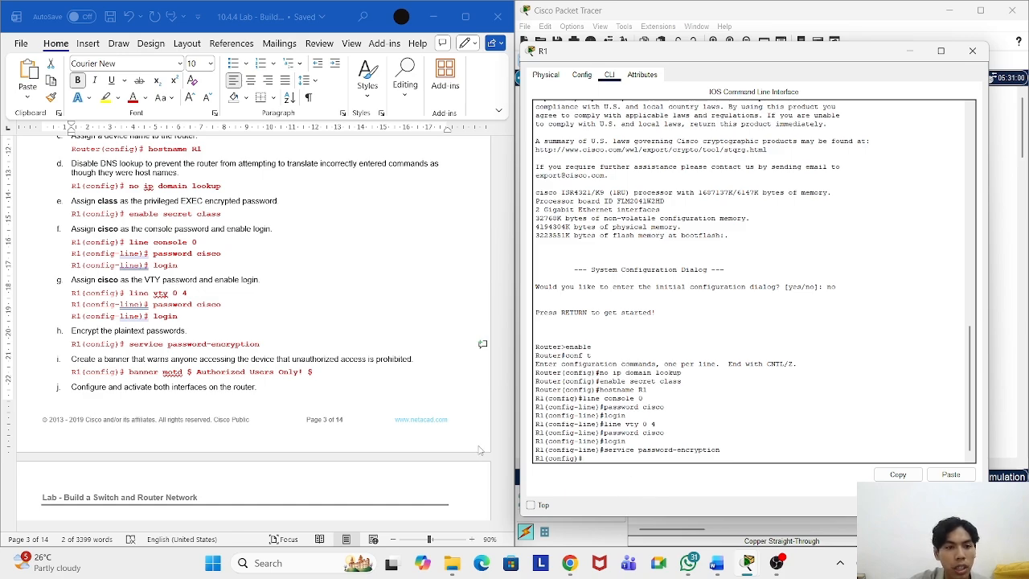
scroll(289, 328, down, 2)
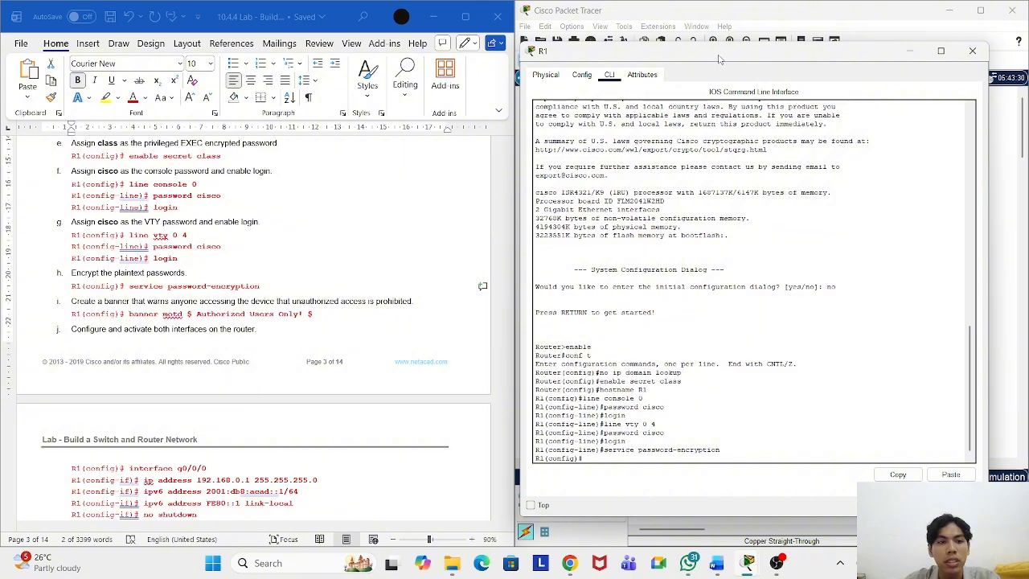
Step: Paste and run 'banner motd $ Authorized Users Only! $' from the lab sheet in R1's CLI
mouse_move(720, 56)
mouse_down()
mouse_move(689, 56)
mouse_move(717, 58)
mouse_up()
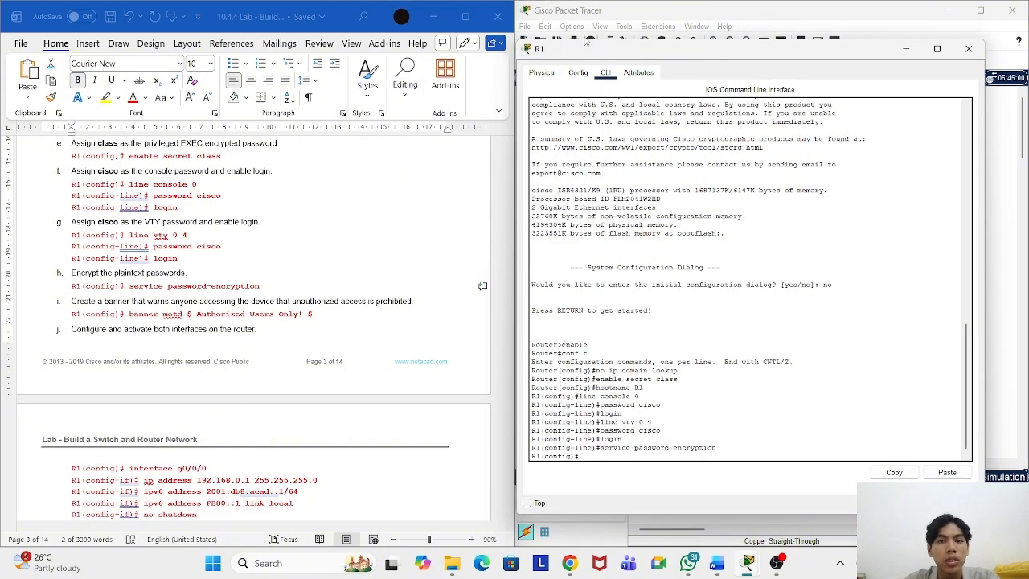
drag(587, 54, 595, 59)
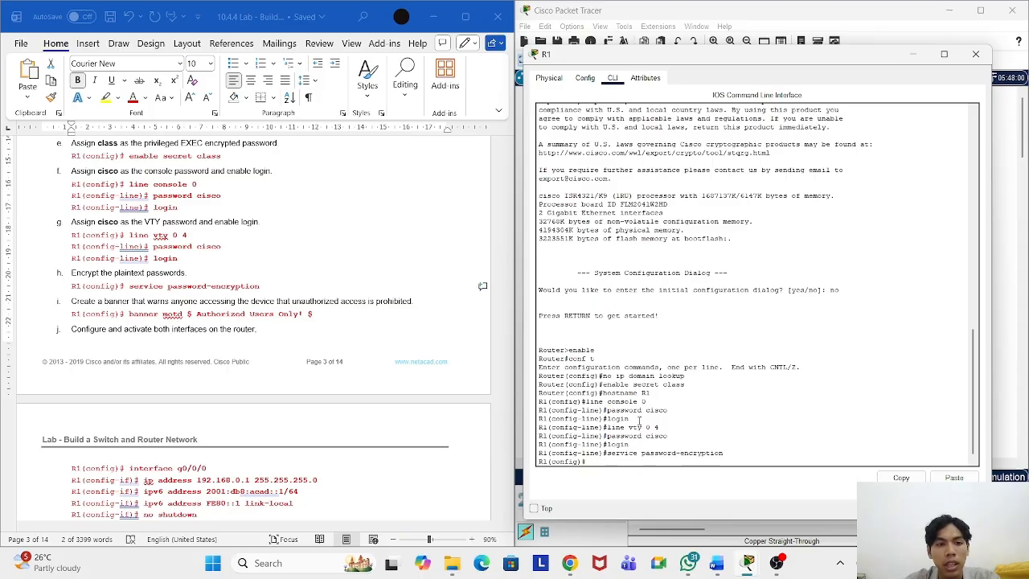
scroll(219, 351, down, 1)
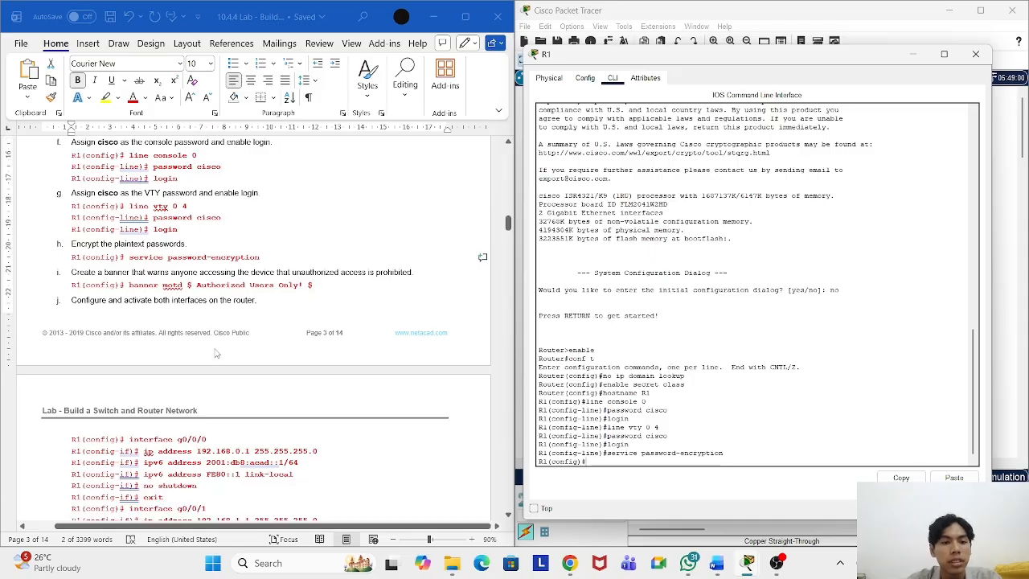
click(311, 274)
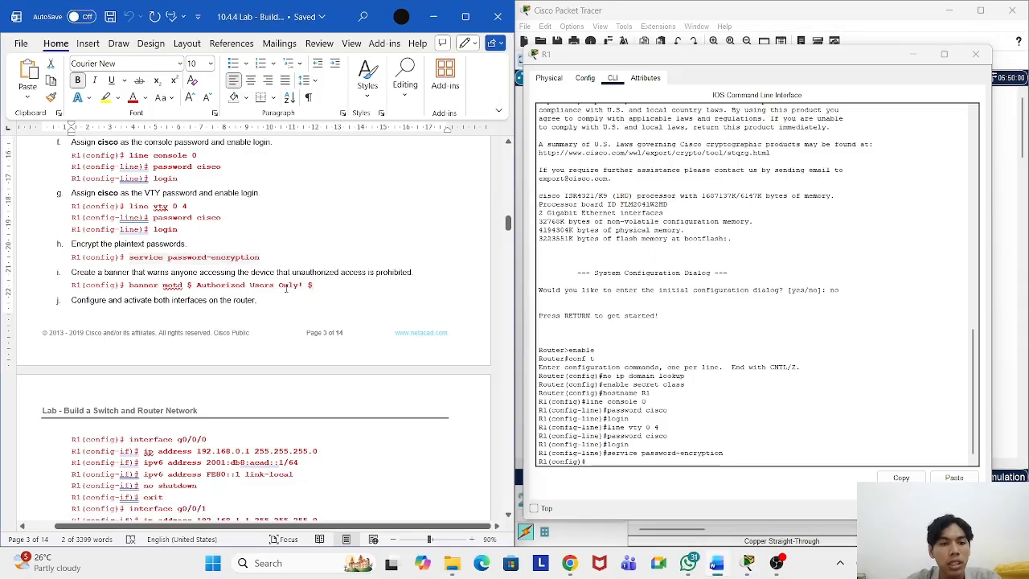
drag(314, 285, 128, 285)
right_click(171, 291)
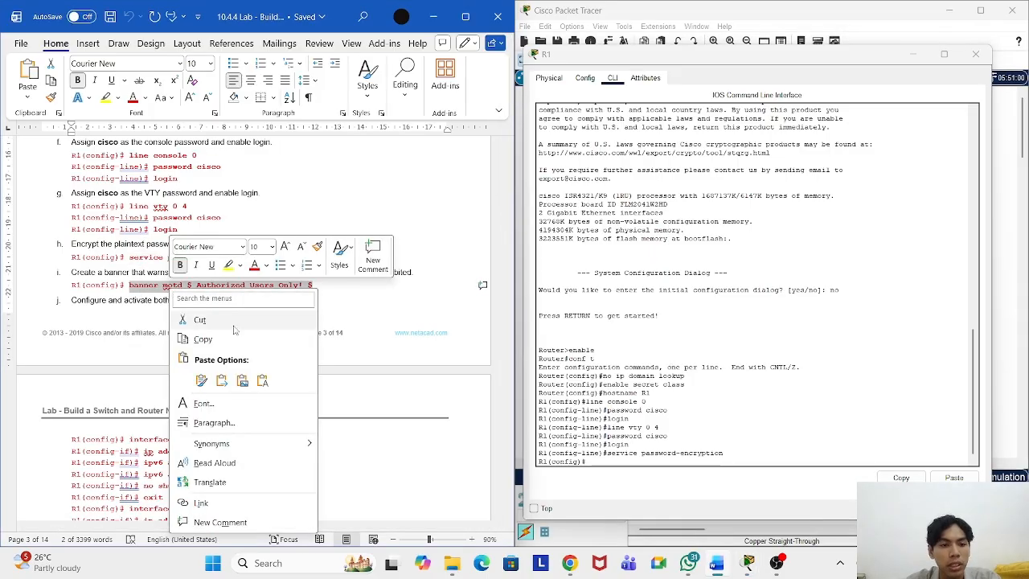
click(200, 338)
click(601, 456)
right_click(601, 456)
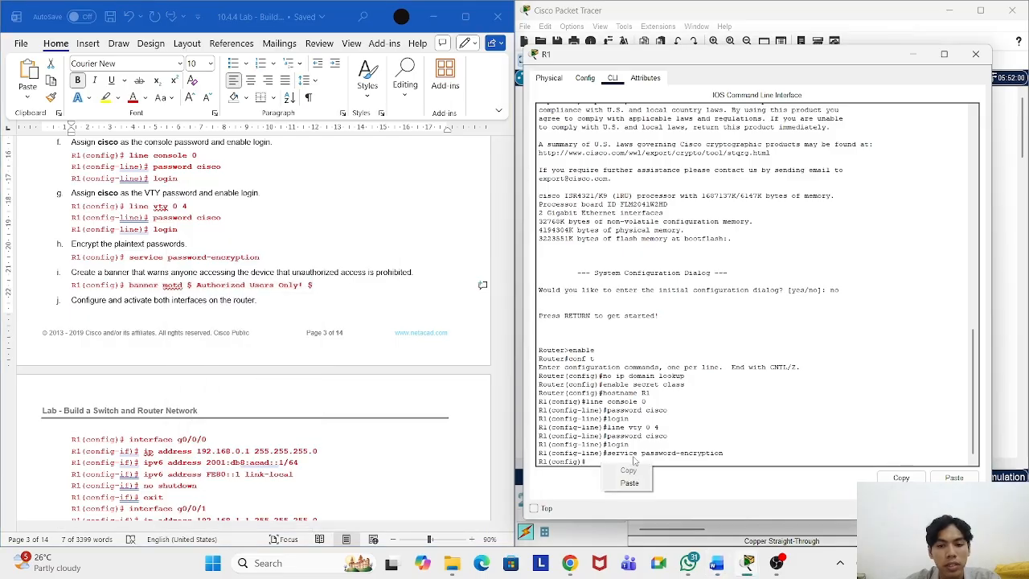
click(627, 483)
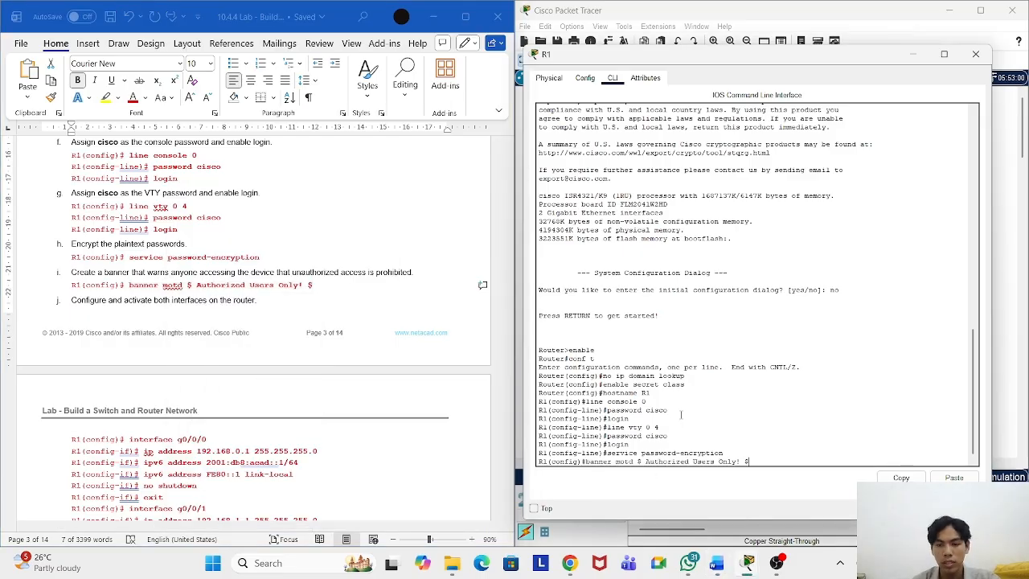
key(Return)
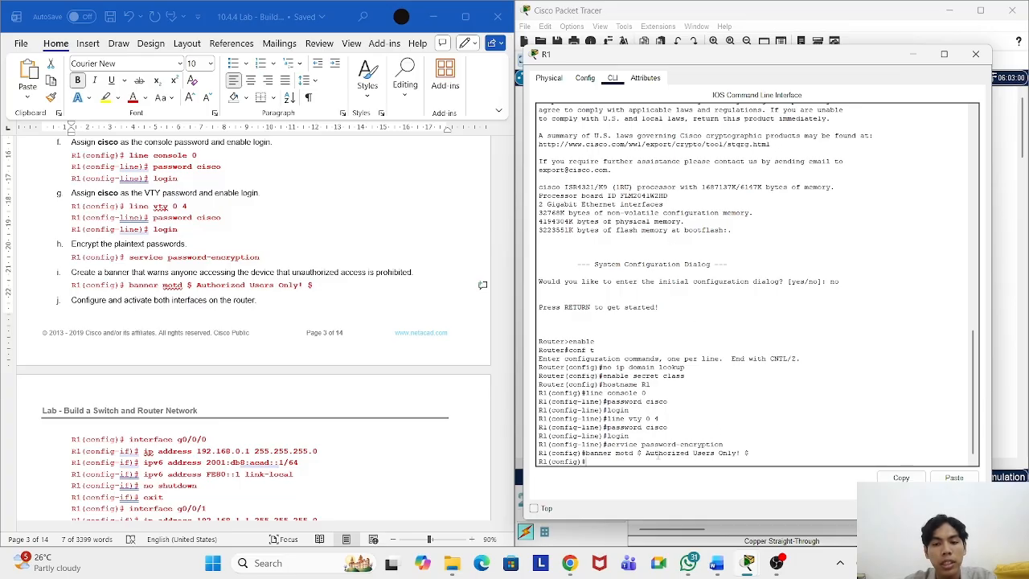
drag(643, 452, 736, 457)
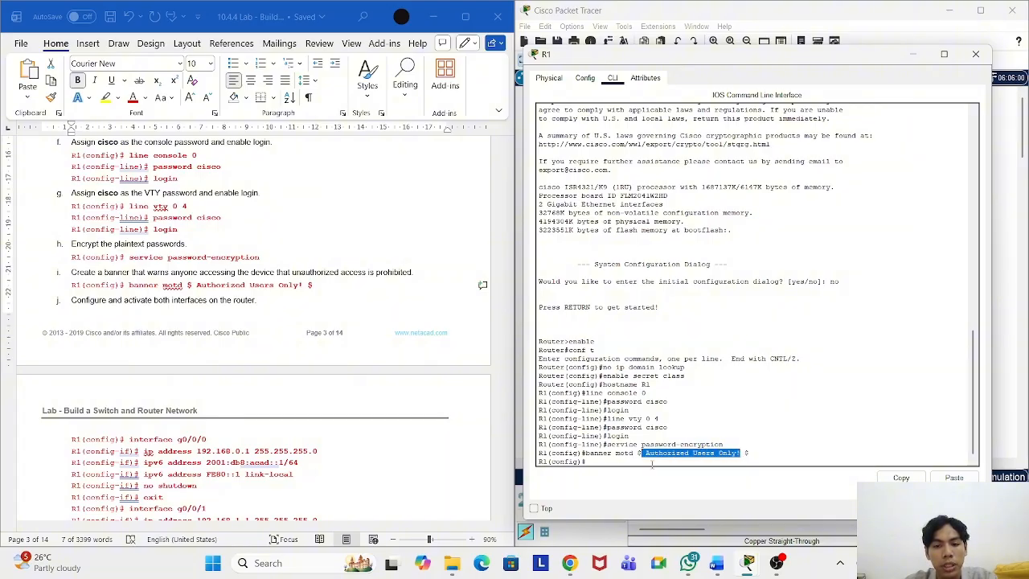
click(675, 445)
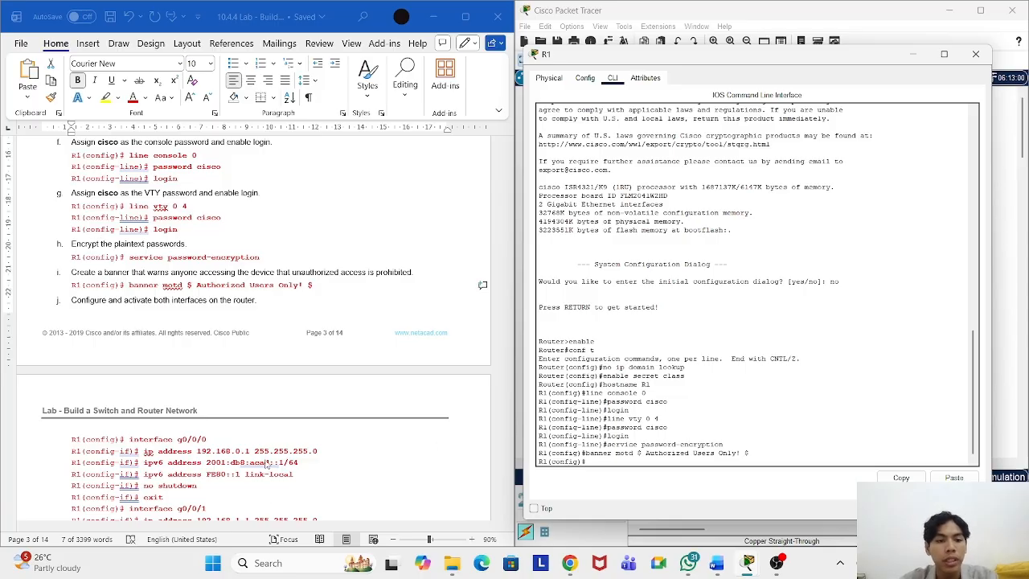
scroll(265, 464, down, 3)
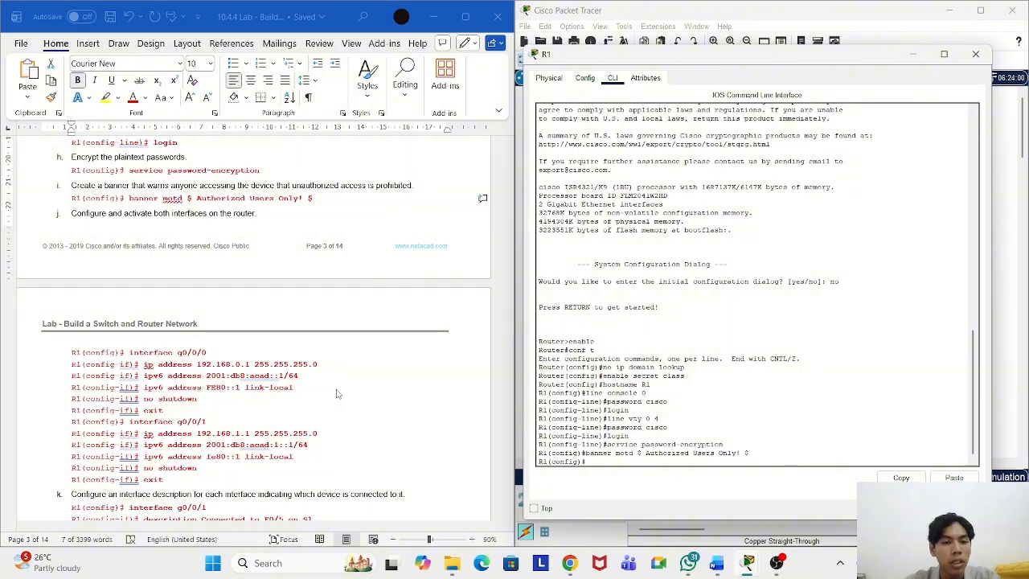
scroll(338, 394, down, 2)
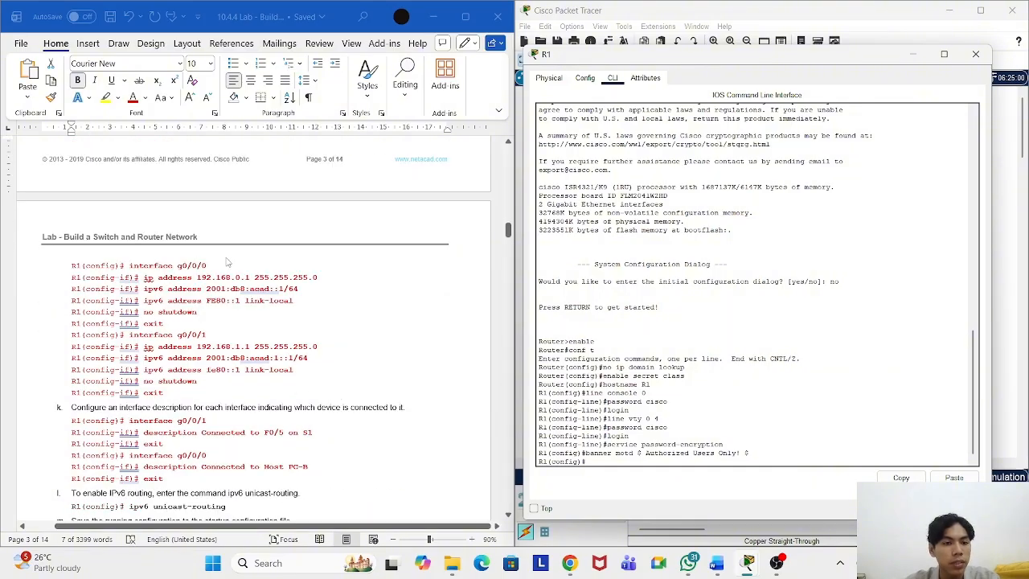
Step: Enter interface g0/0/0 configuration on R1 using the command copied from the lab sheet
drag(208, 267, 130, 267)
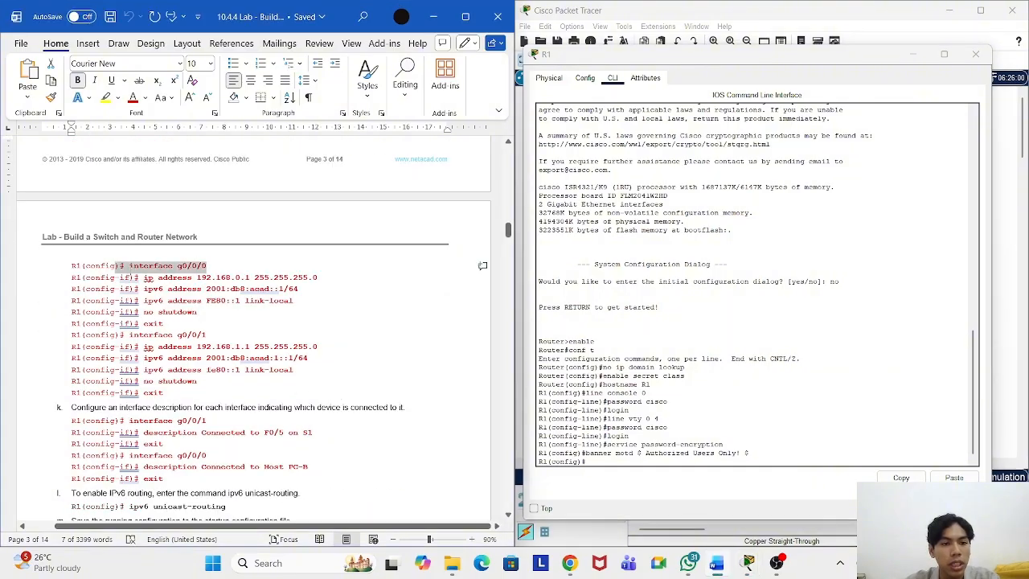
right_click(138, 270)
click(172, 319)
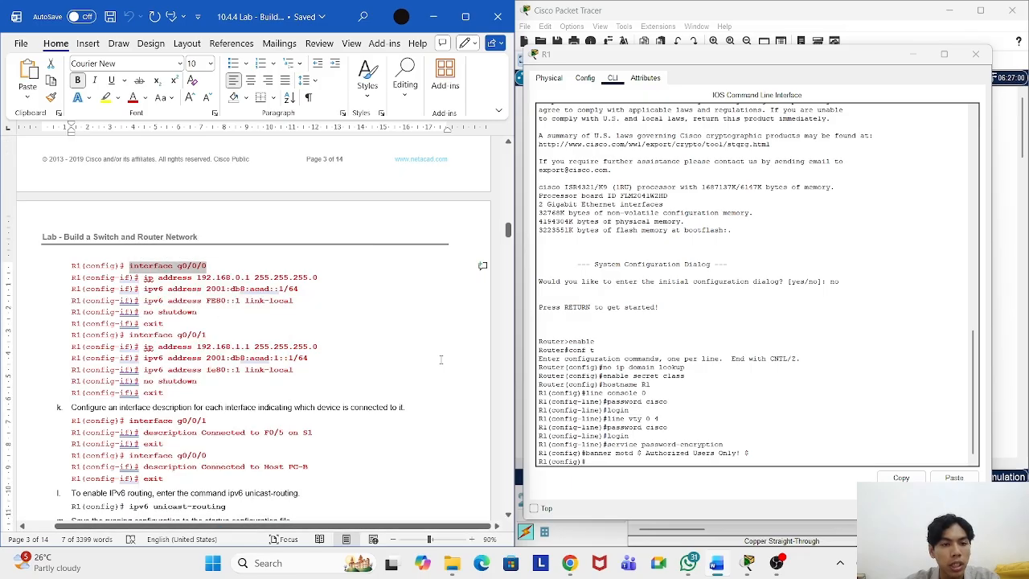
click(648, 461)
right_click(645, 463)
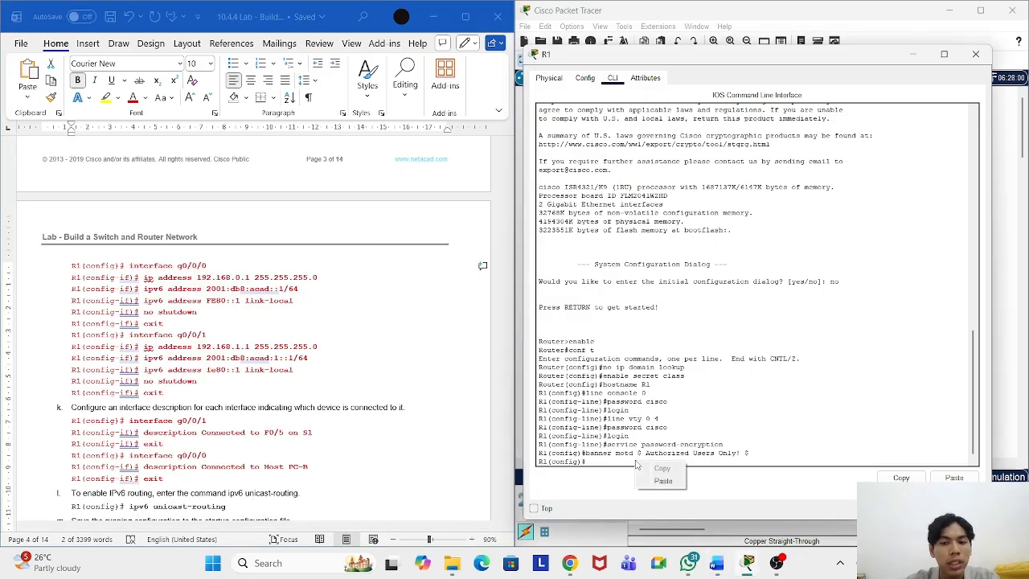
click(664, 481)
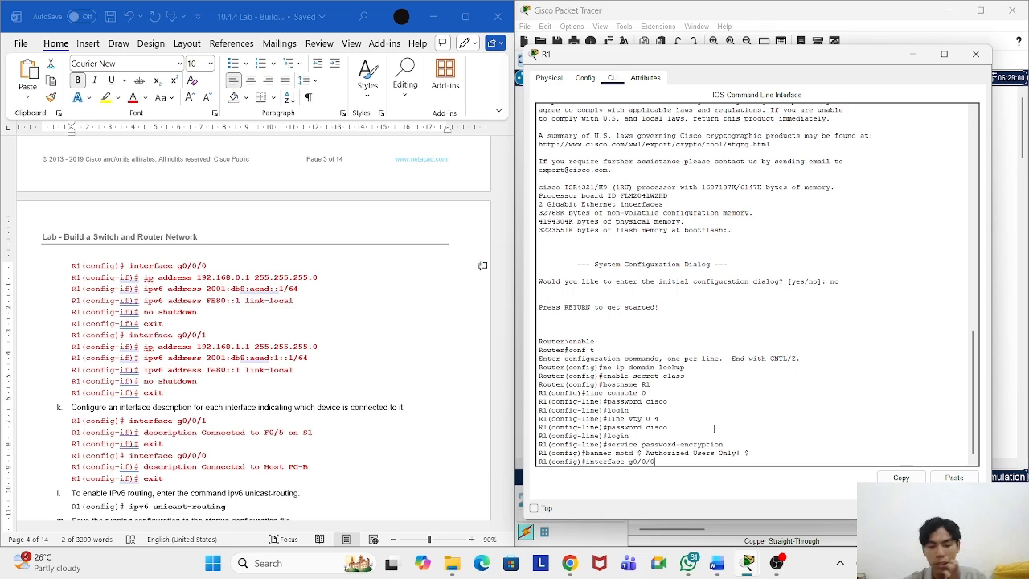
key(Return)
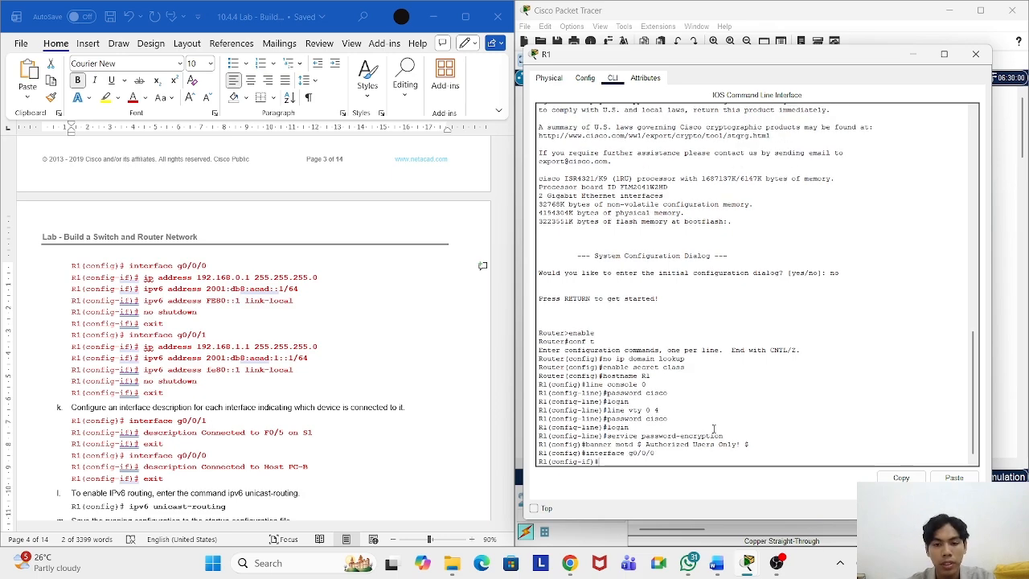
Step: Assign g0/0/0 the IPv4 address 192.168.0.1 255.255.255.0
click(336, 282)
drag(336, 282, 145, 281)
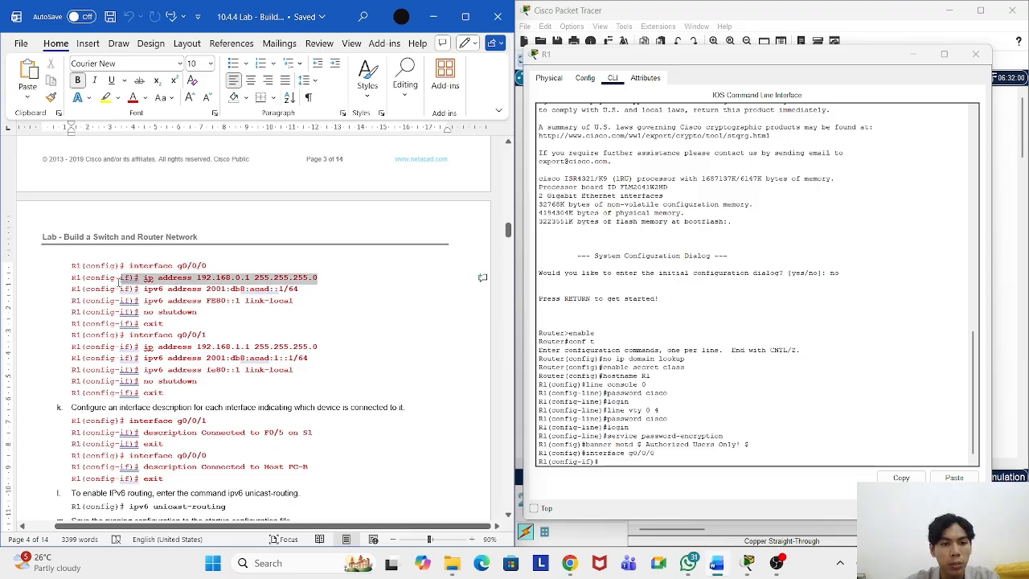
right_click(176, 283)
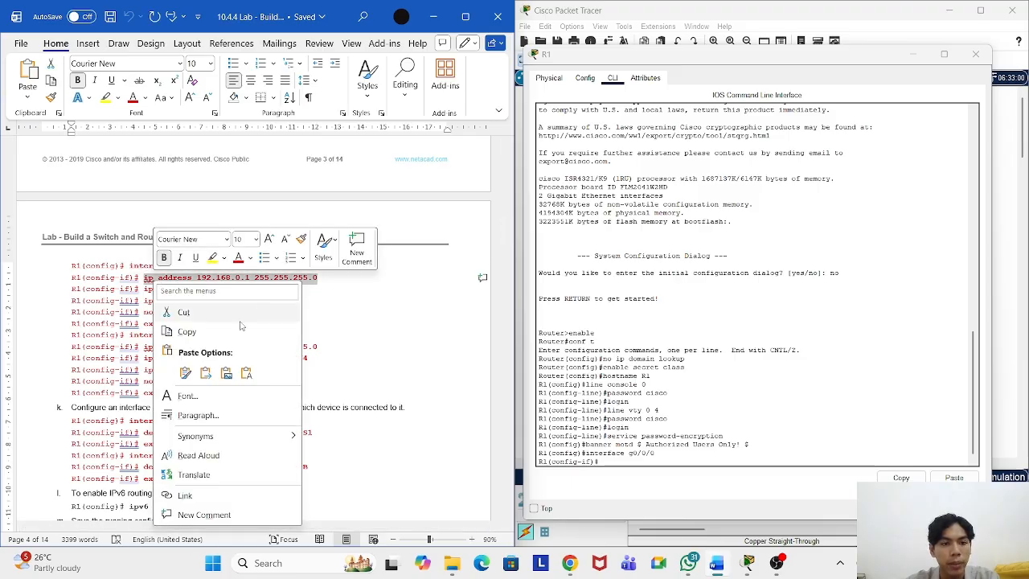
click(187, 332)
click(645, 464)
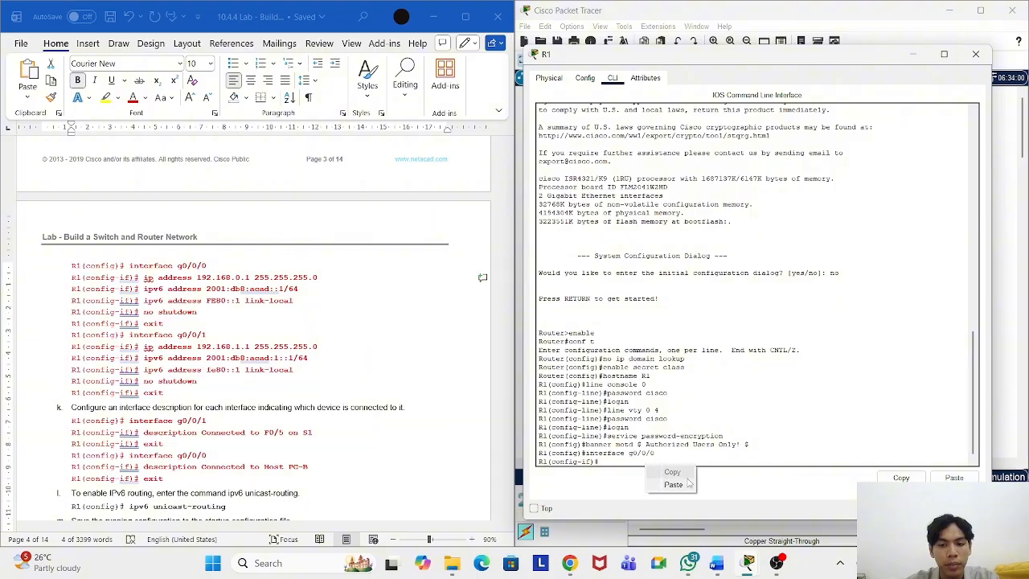
key(ctrl+v)
key(Return)
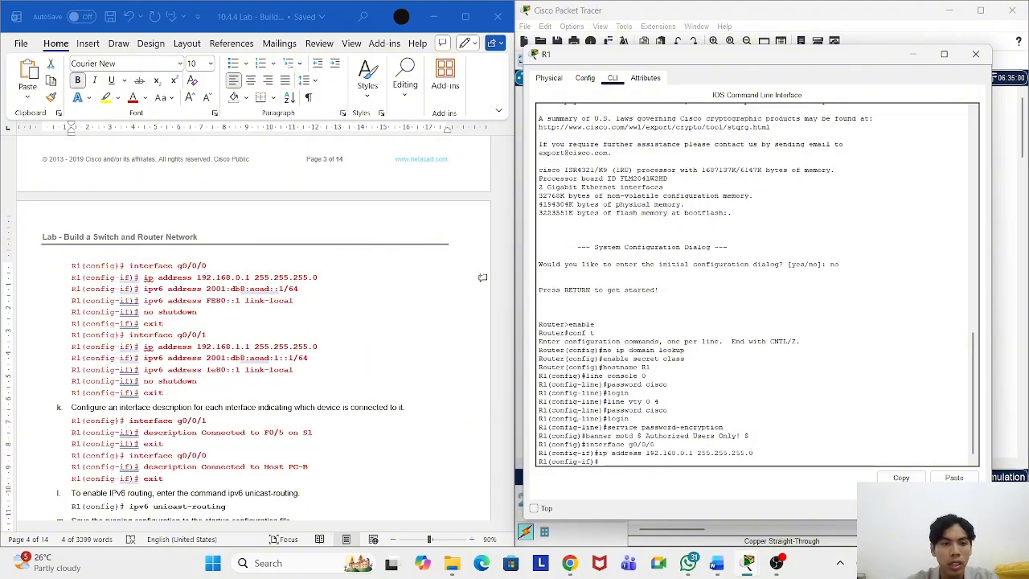
Step: Assign g0/0/0 the IPv6 address 2001:db8:acad::1/64
click(306, 294)
drag(299, 288, 145, 289)
right_click(167, 294)
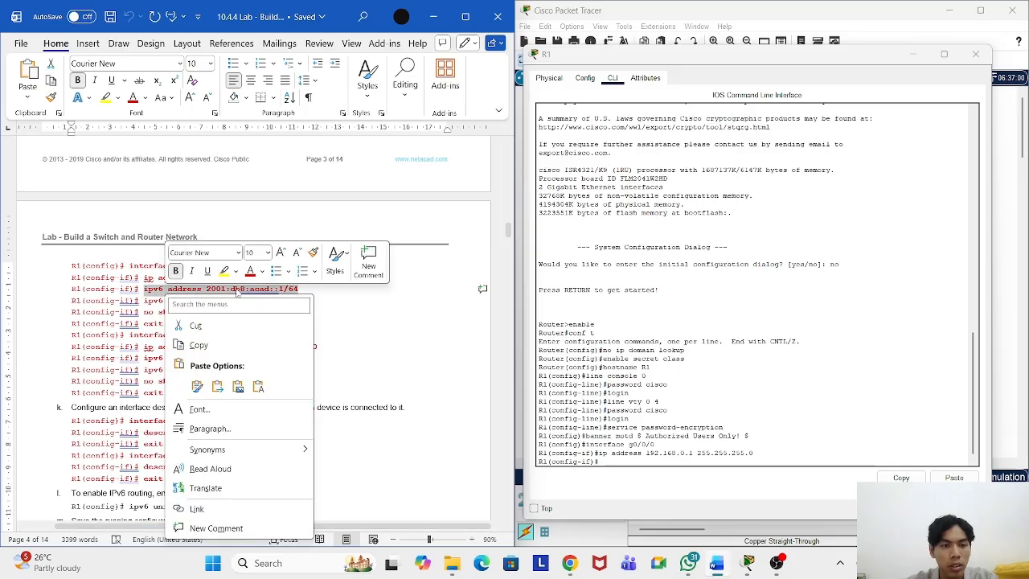
click(249, 350)
click(658, 457)
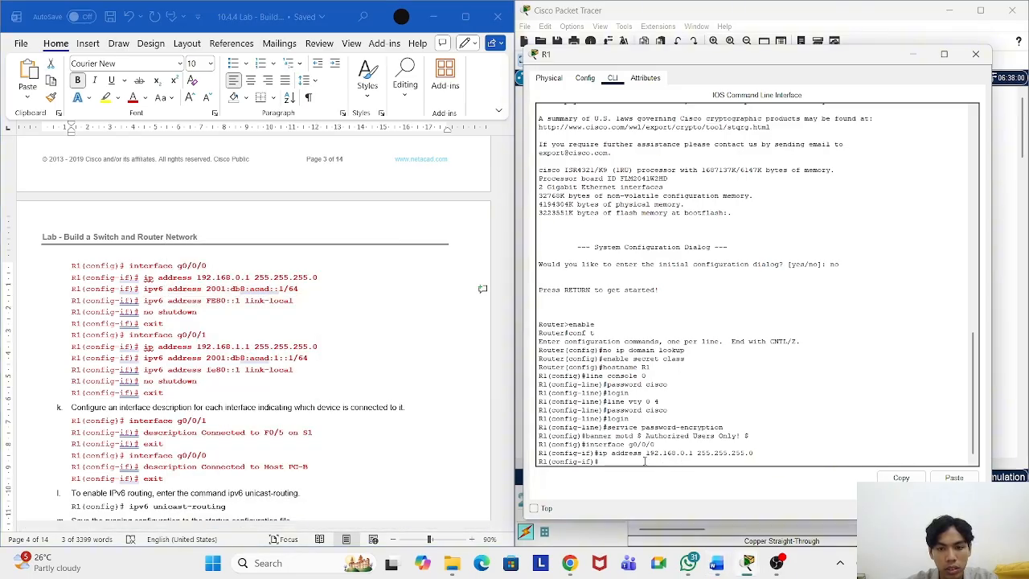
key(ctrl+v)
key(Return)
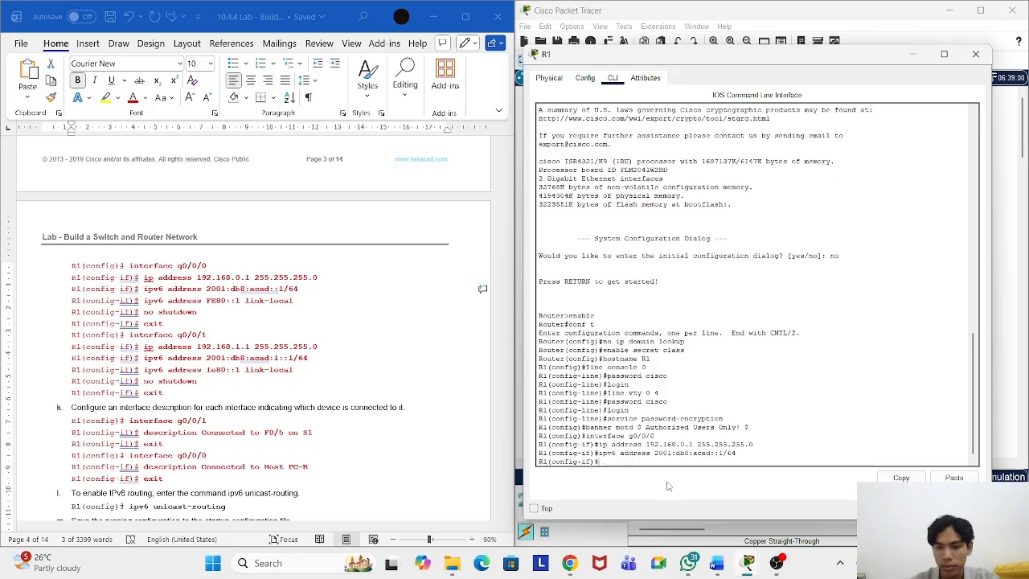
Step: Set the g0/0/0 link-local address to FE80::1
click(295, 302)
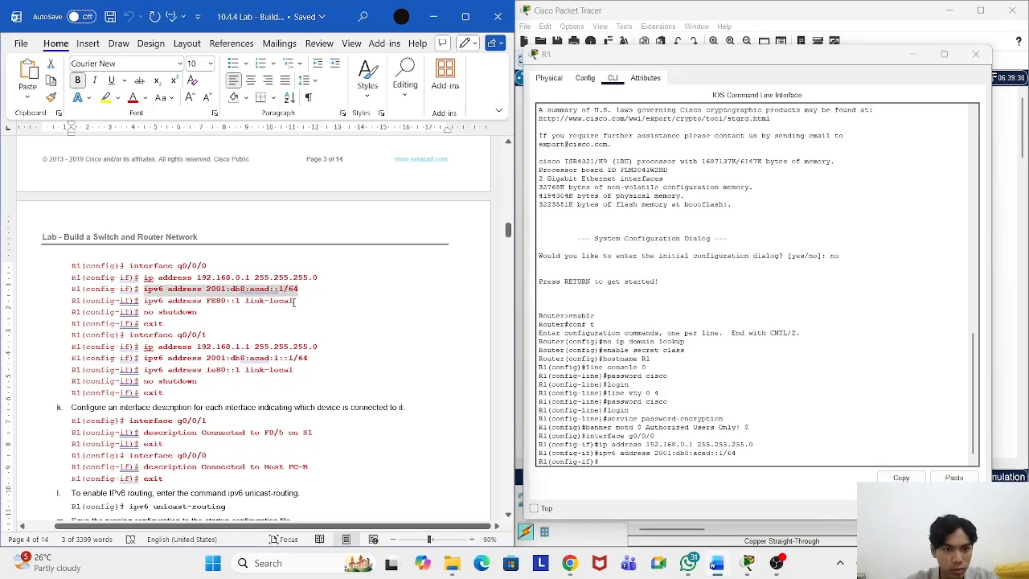
drag(295, 302, 143, 302)
right_click(219, 301)
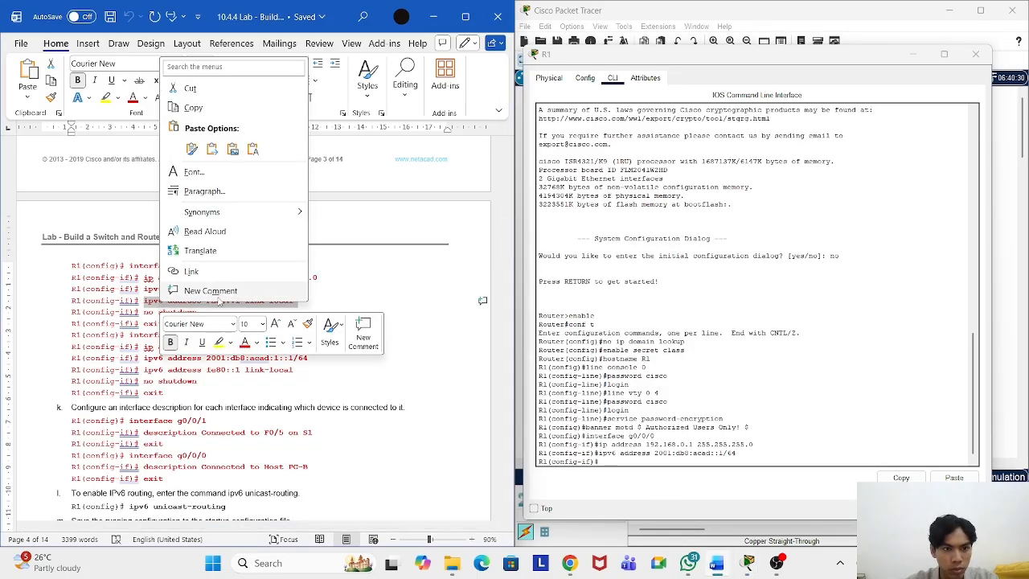
click(192, 106)
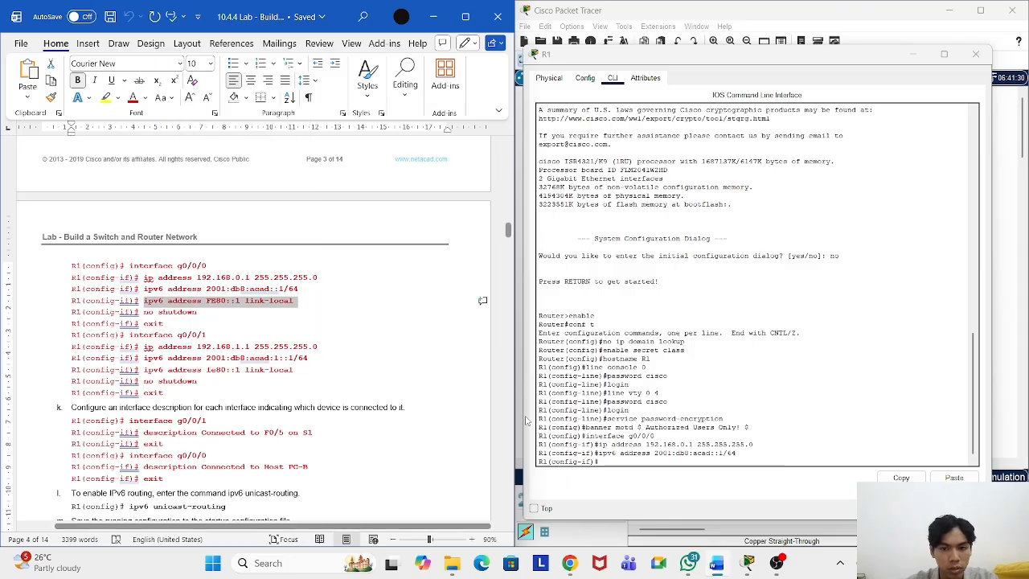
click(624, 462)
right_click(623, 463)
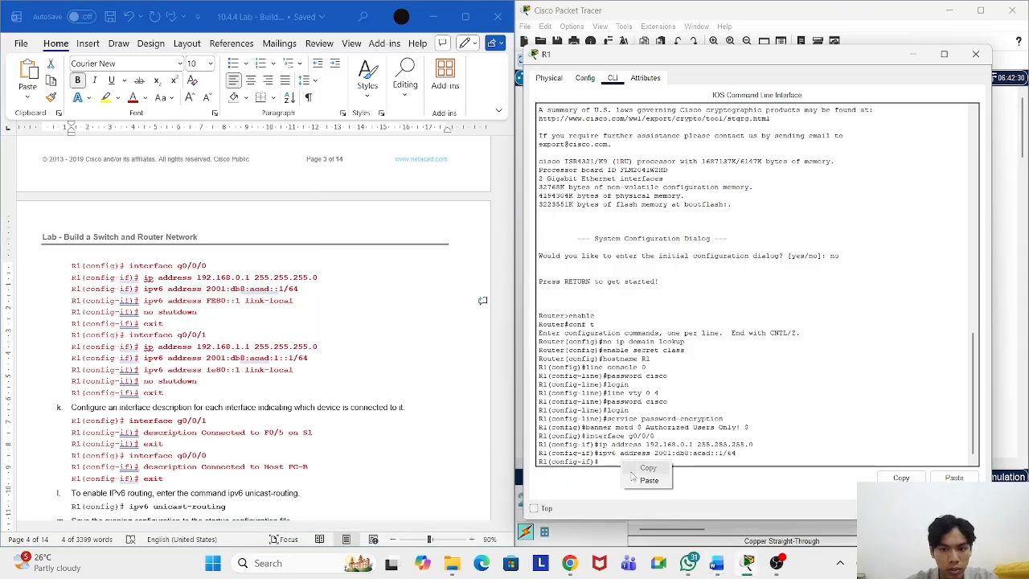
click(648, 479)
key(Return)
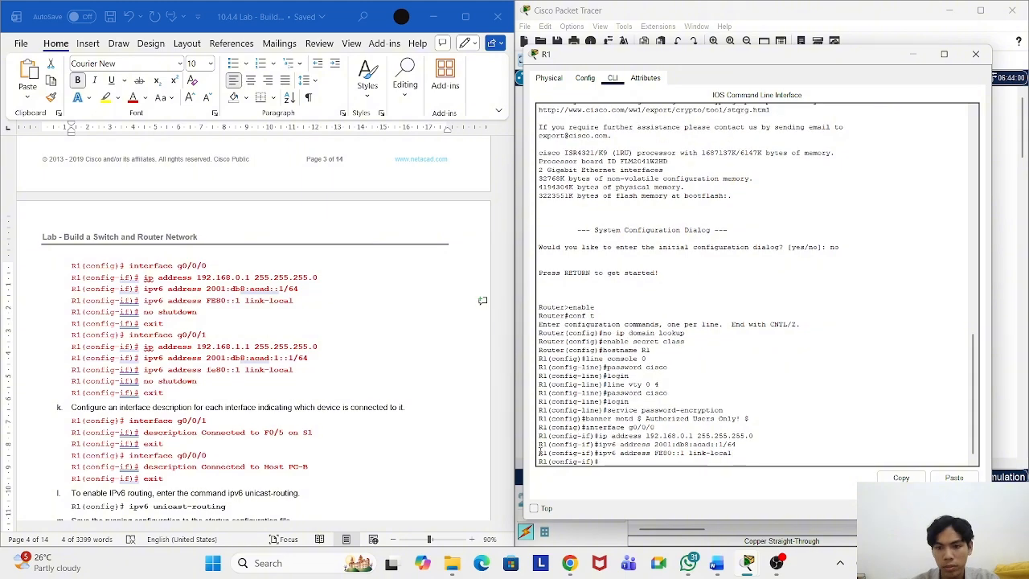
Step: Bring g0/0/0 up with no shutdown
drag(199, 312, 146, 313)
right_click(163, 317)
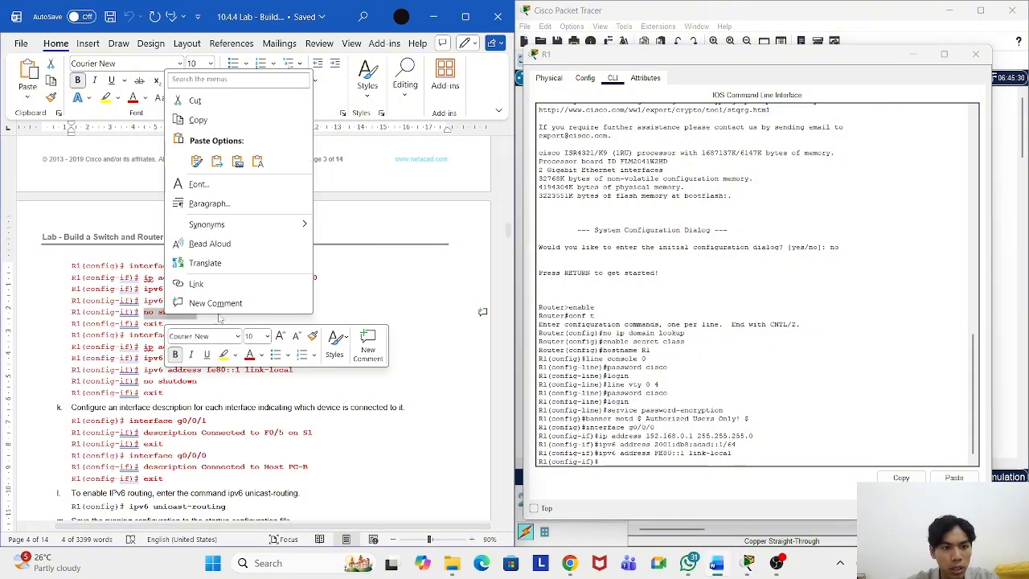
click(202, 125)
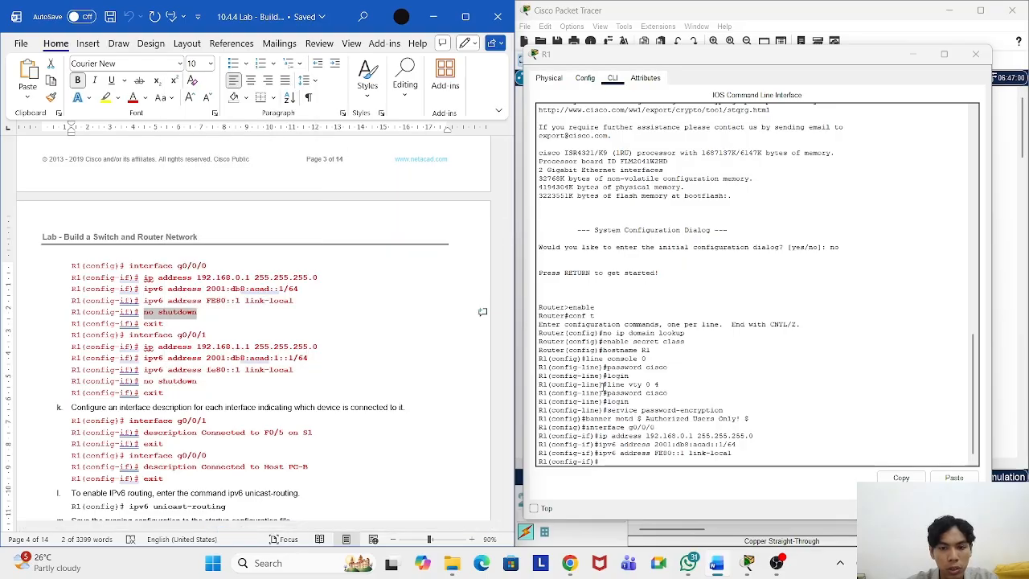
click(616, 456)
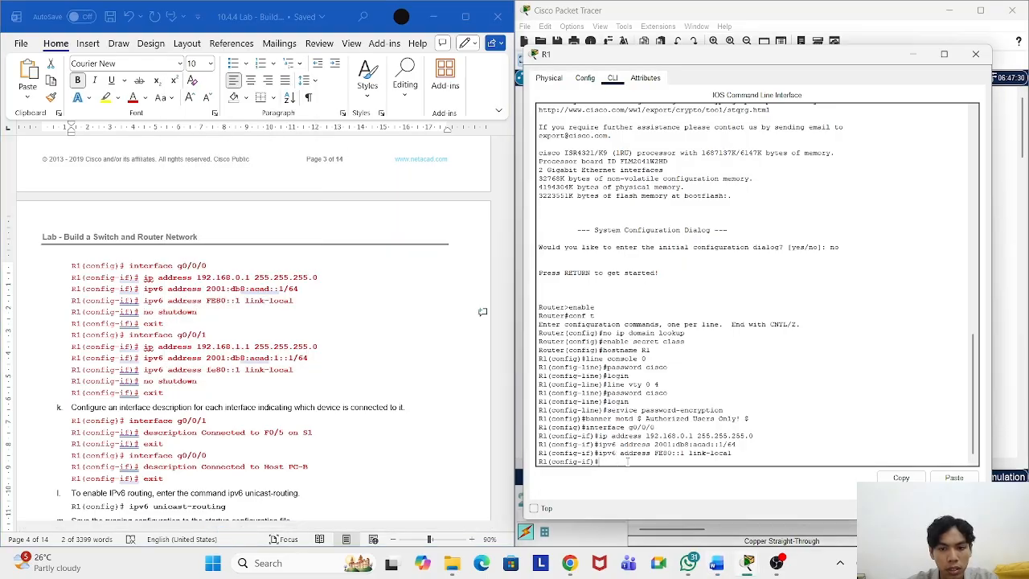
right_click(627, 462)
click(651, 481)
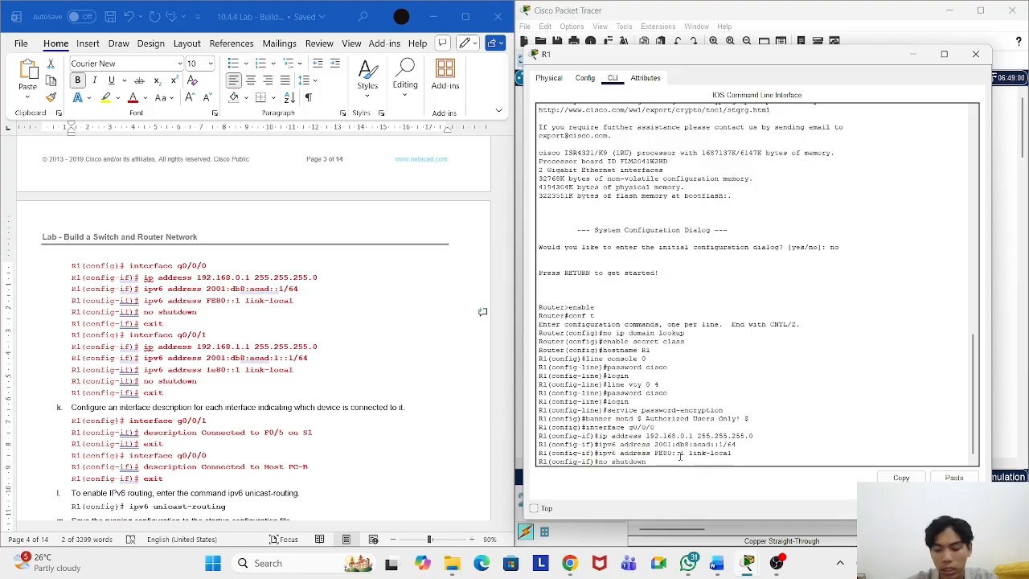
key(Return)
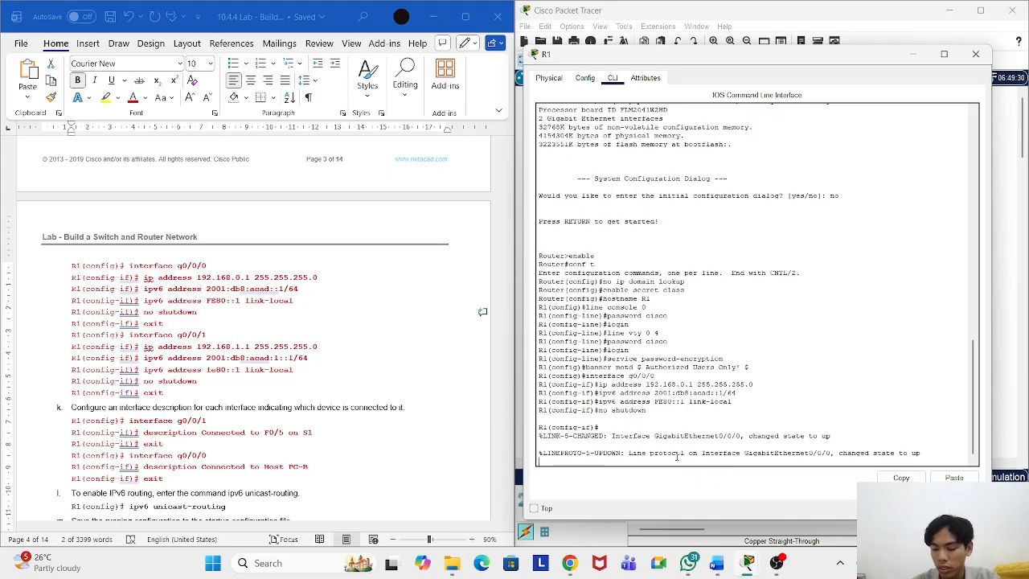
key(Return)
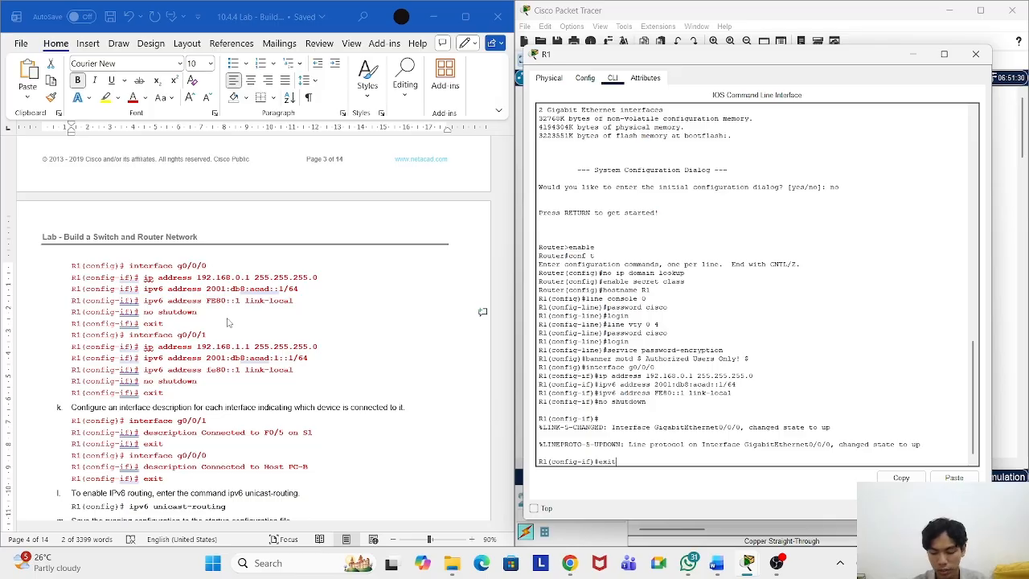
key(Return)
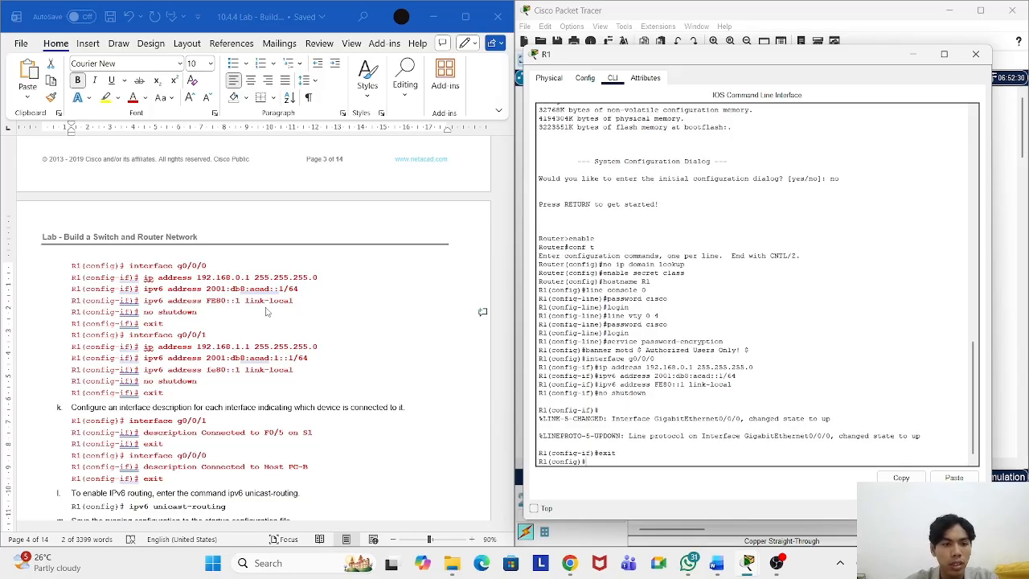
Step: Enter interface g0/0/1 configuration on R1 using the command from the lab sheet
click(213, 335)
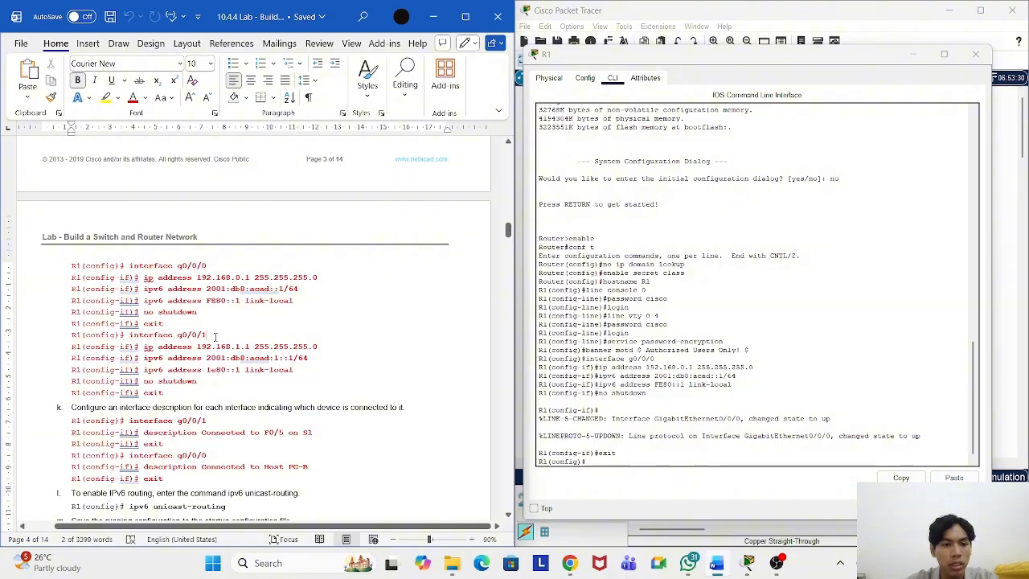
drag(214, 335, 129, 335)
right_click(160, 334)
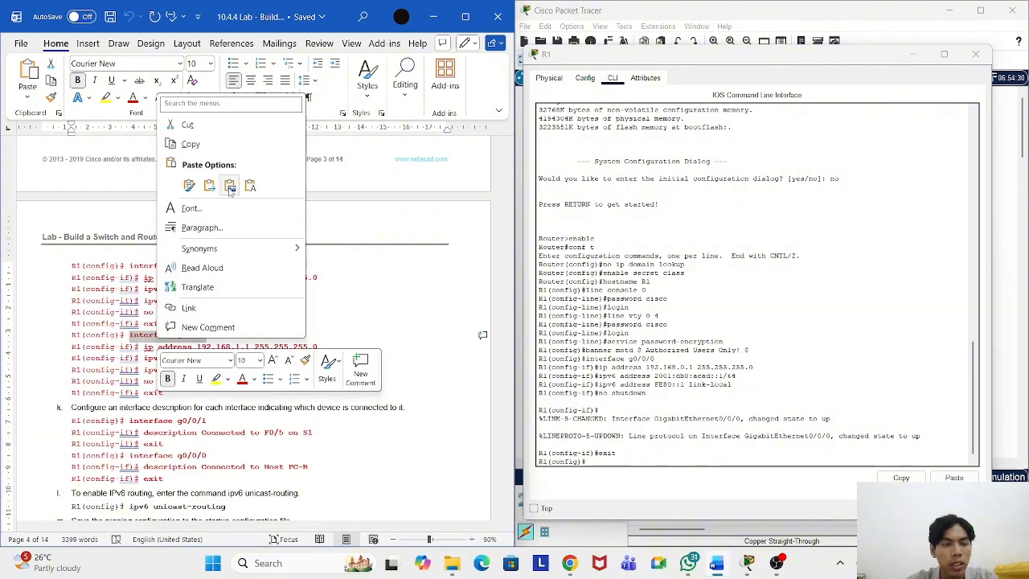
click(191, 145)
click(606, 461)
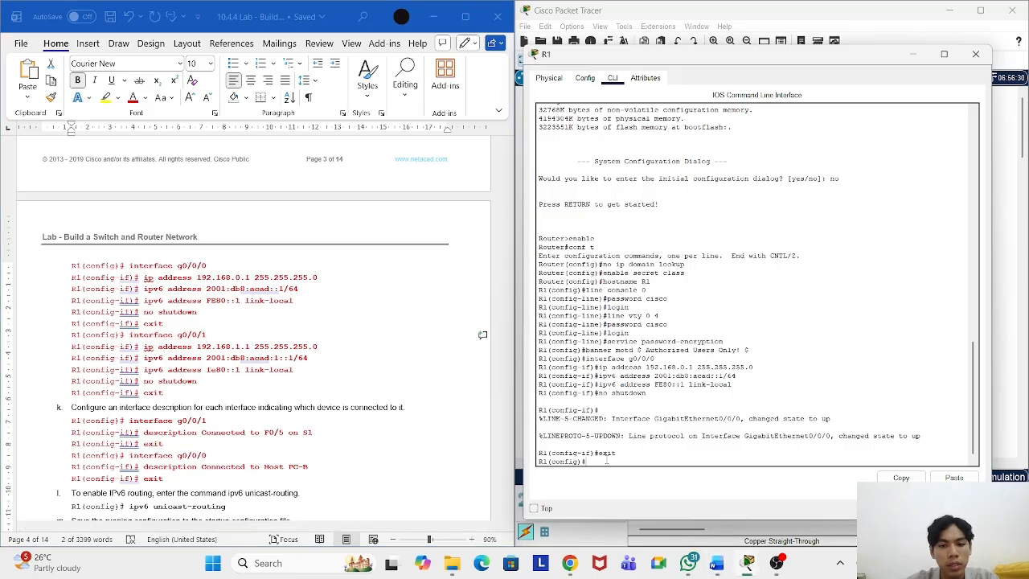
right_click(606, 461)
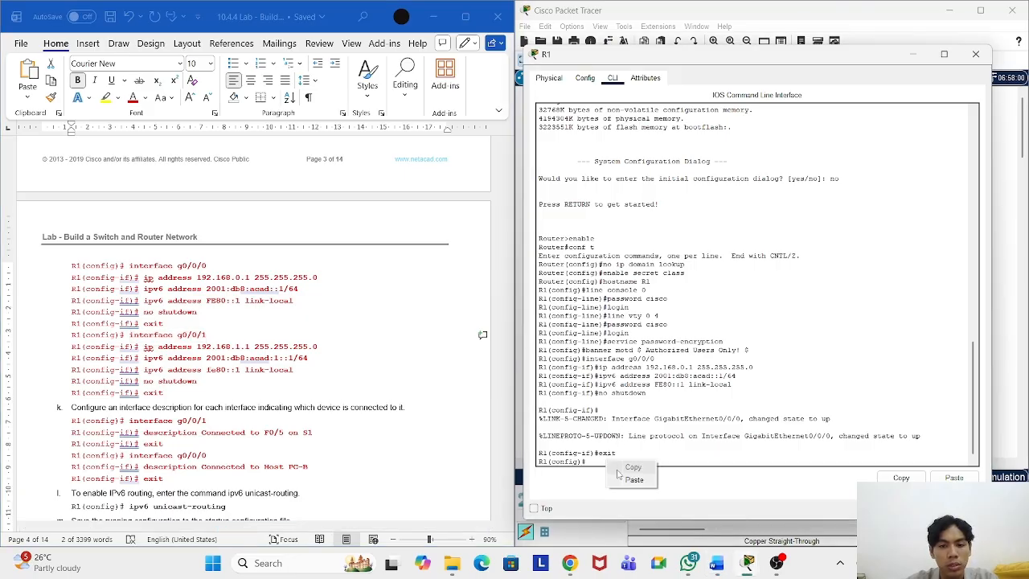
click(623, 476)
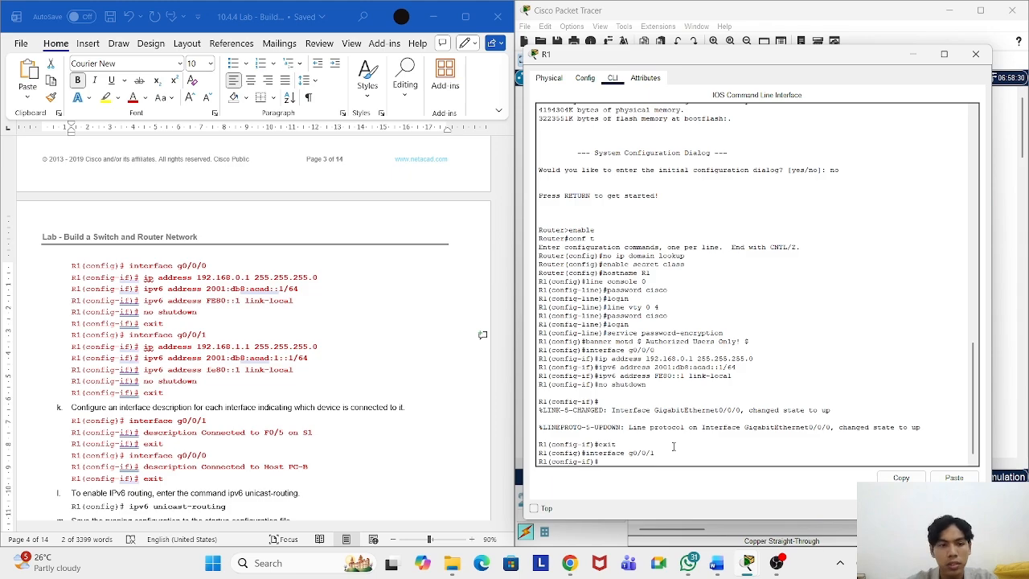
Step: Assign g0/0/1 the IPv4 address 192.168.1.1/24
drag(318, 347, 144, 347)
right_click(174, 352)
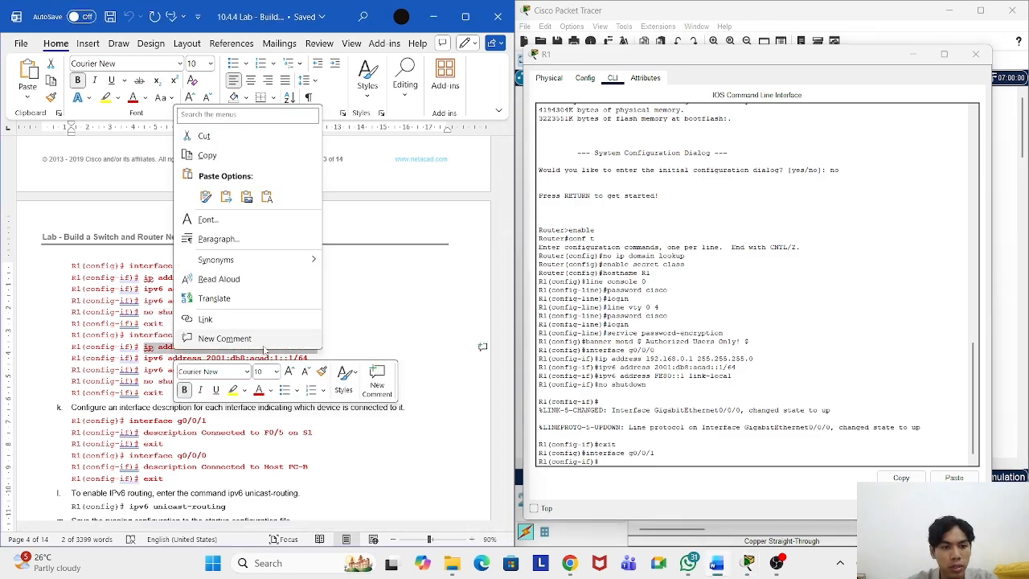
click(232, 165)
right_click(642, 473)
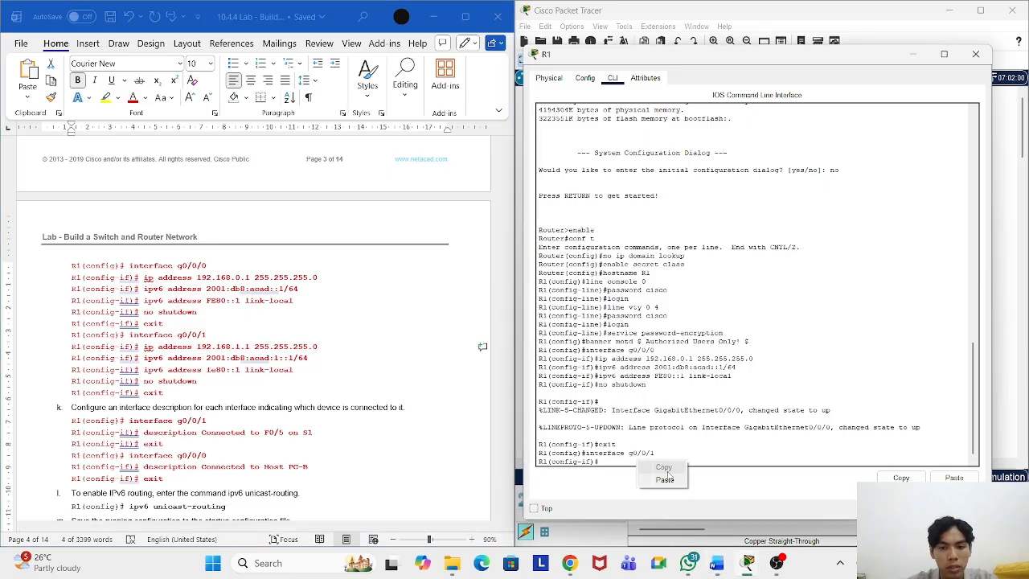
click(664, 480)
key(Return)
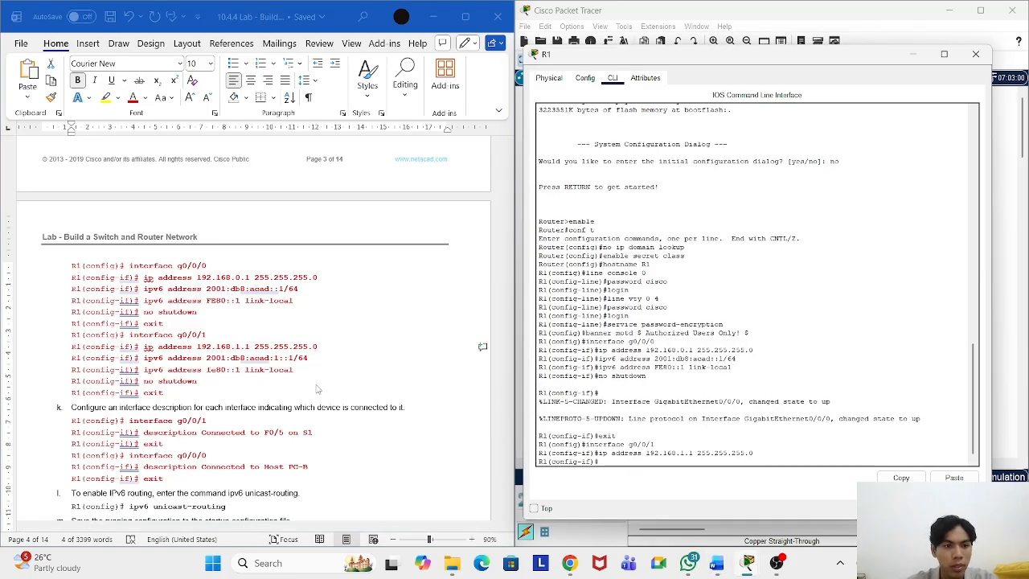
Step: Assign g0/0/1 the IPv6 address 2001:db8:acad:1::1/64
click(311, 360)
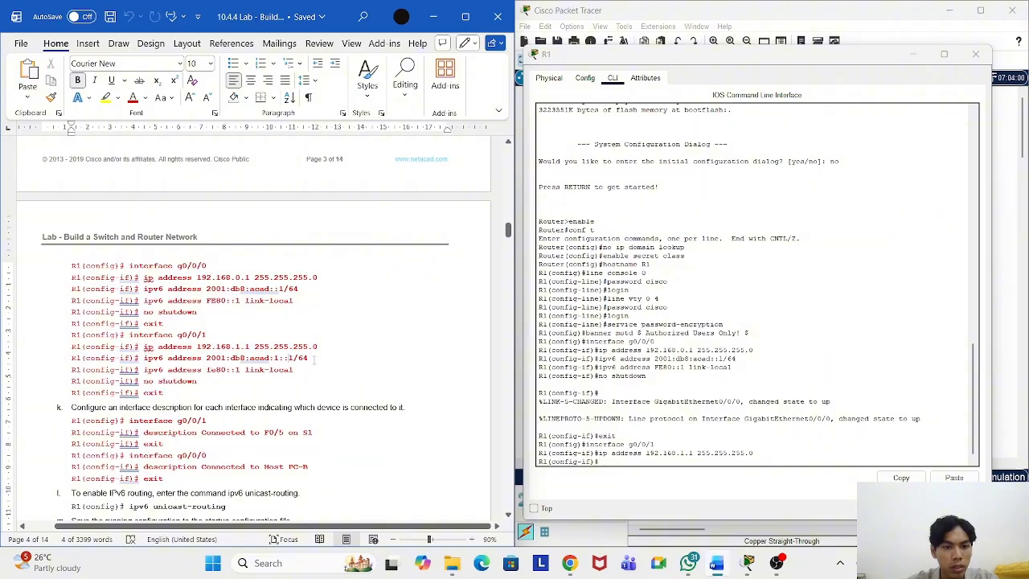
drag(310, 359, 143, 359)
right_click(161, 358)
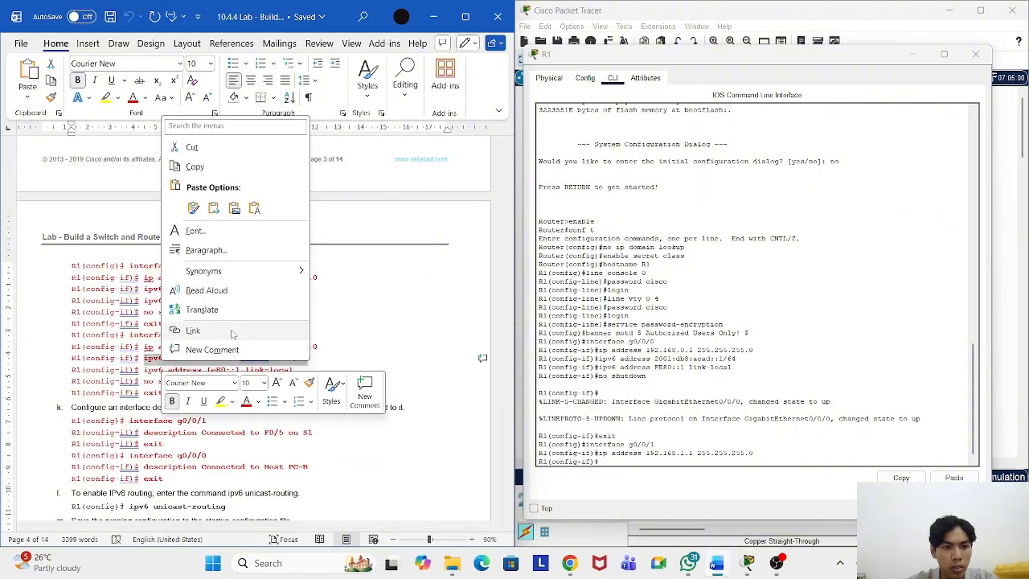
click(197, 164)
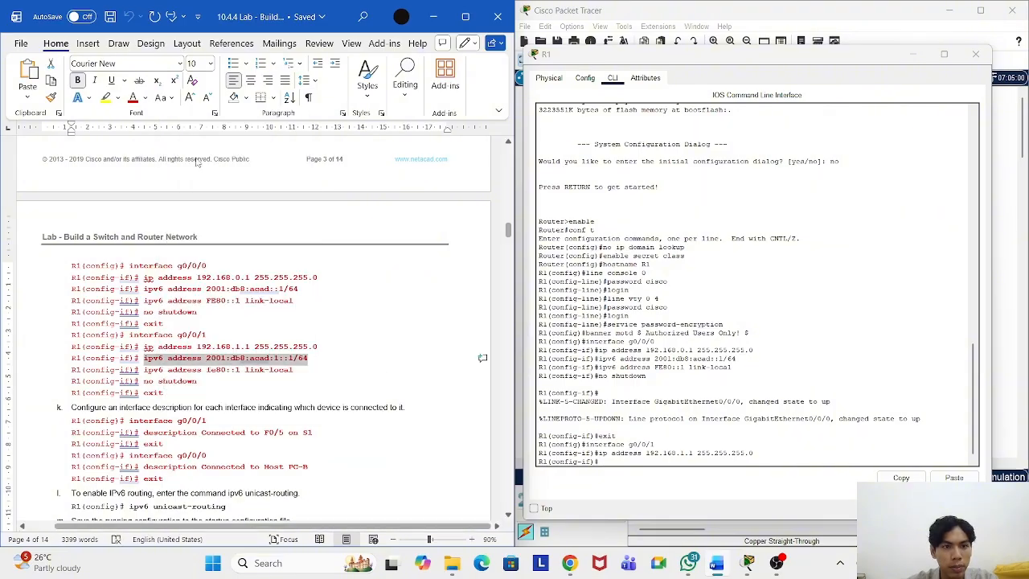
click(627, 463)
right_click(627, 464)
click(651, 480)
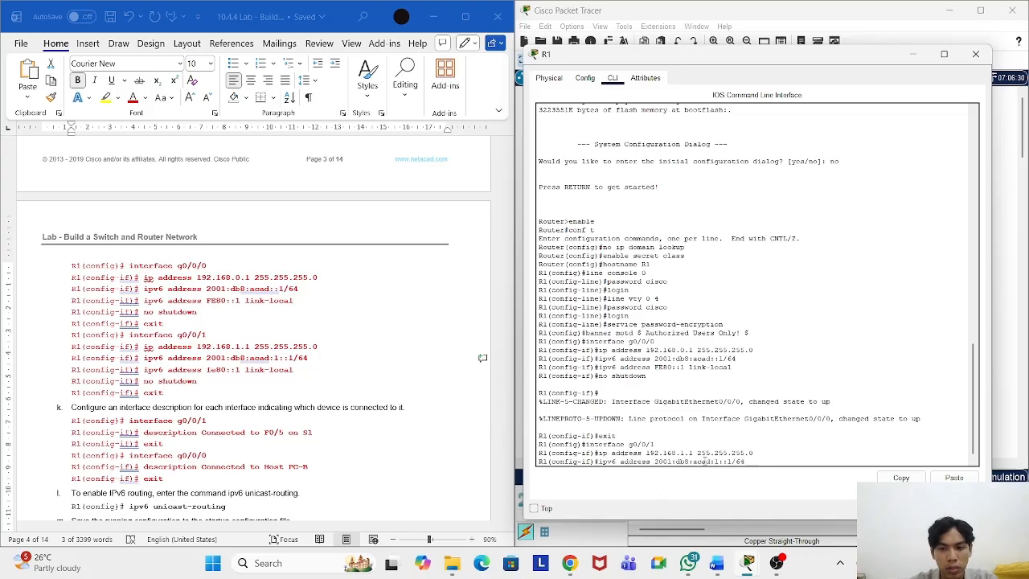
key(Return)
Step: Set the g0/0/1 link-local address to fe80::1
click(299, 366)
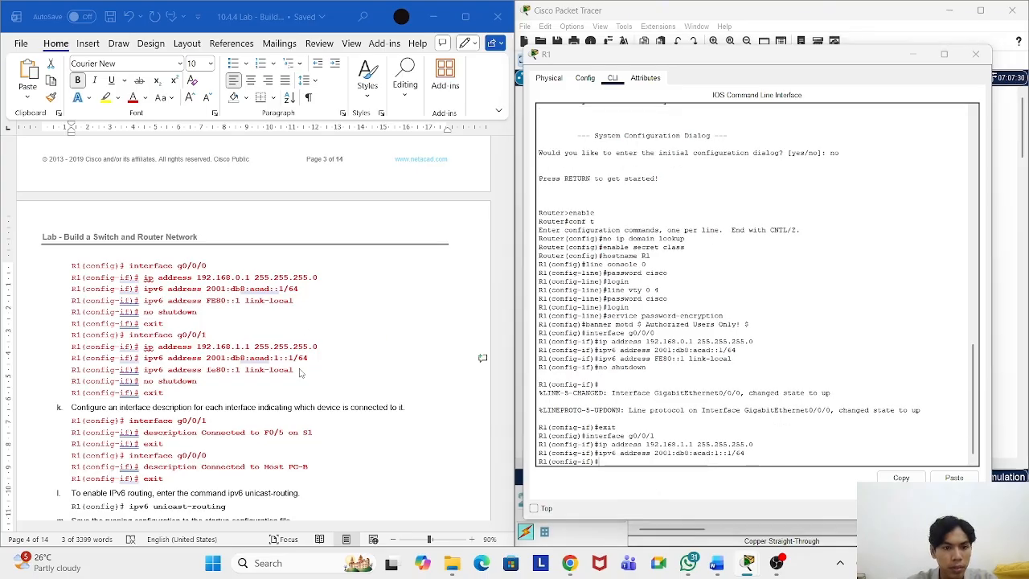
drag(300, 369, 145, 372)
right_click(165, 376)
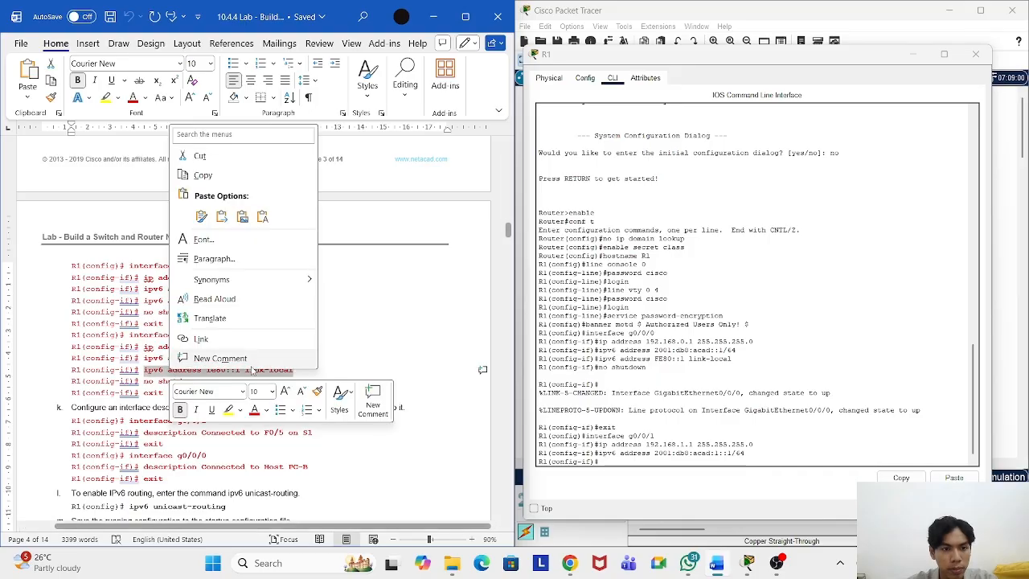
click(209, 177)
click(646, 464)
right_click(648, 466)
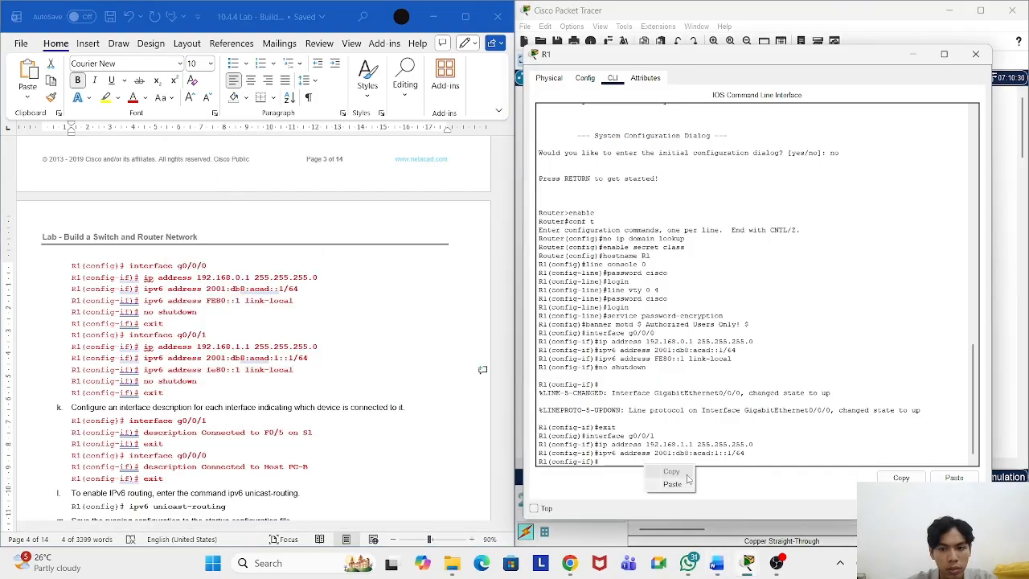
click(682, 487)
key(Return)
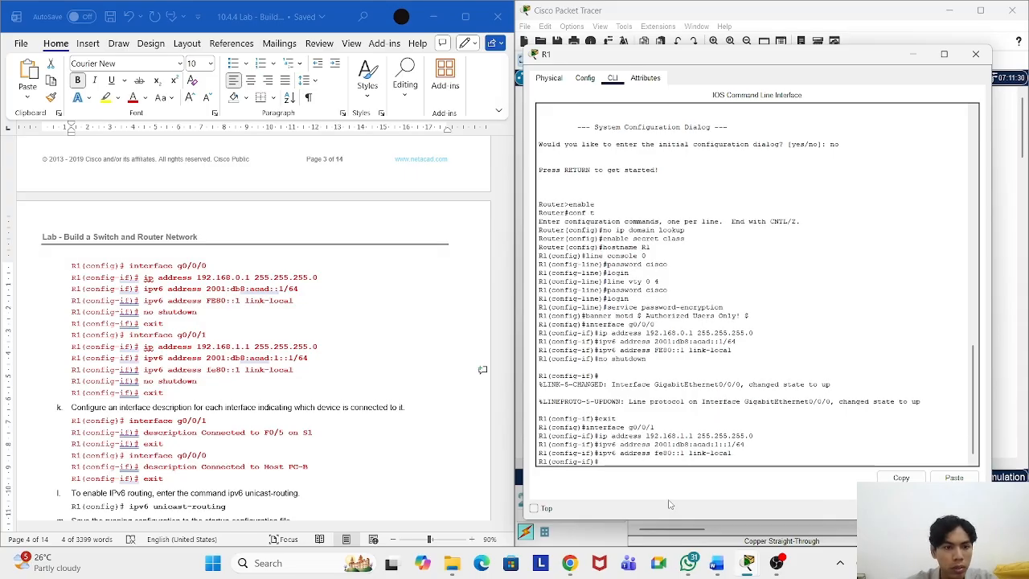
Step: Enable g0/0/1 with no shutdown and exit to global configuration
click(203, 381)
drag(200, 382, 144, 383)
right_click(160, 383)
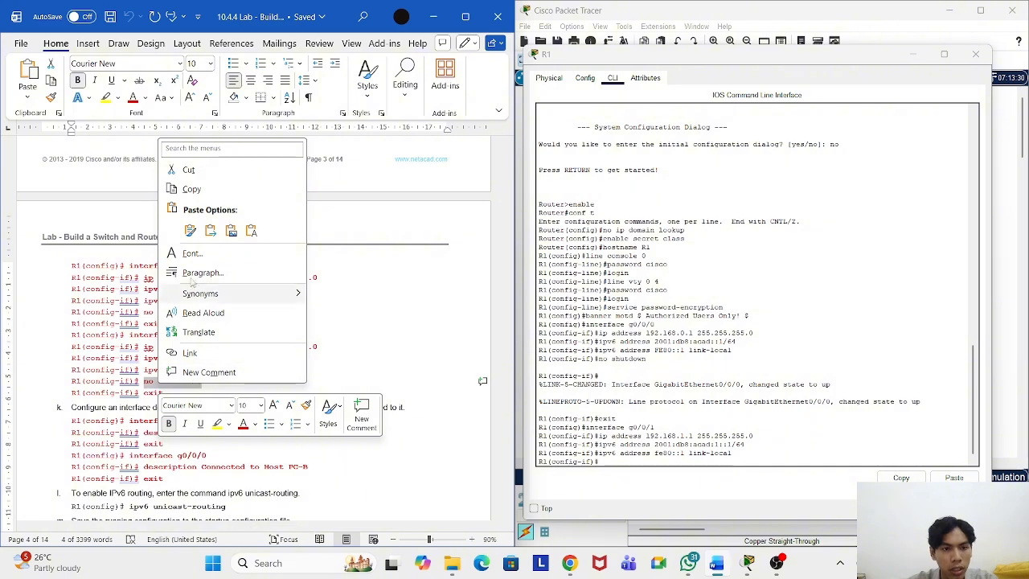
click(191, 189)
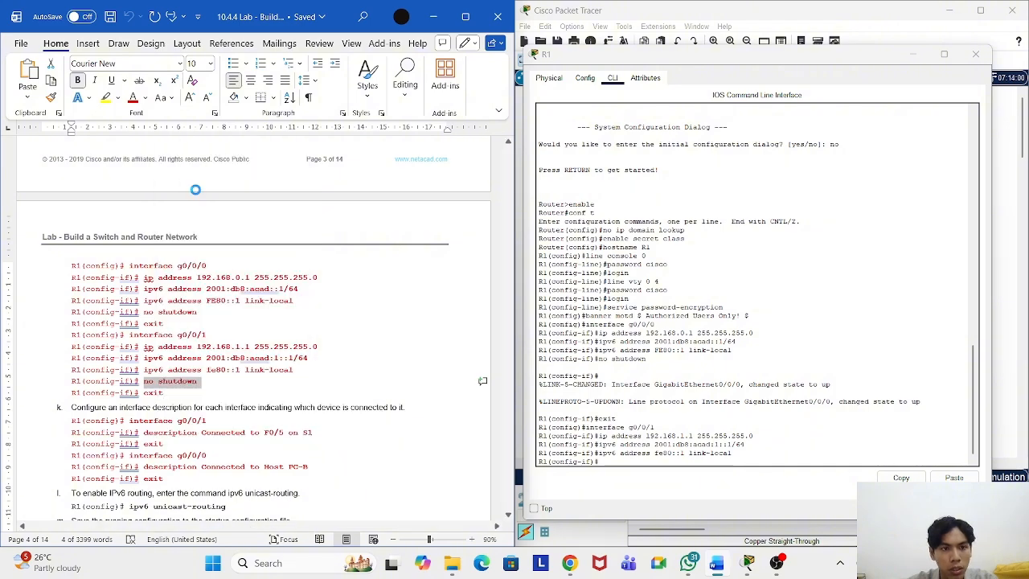
click(659, 464)
right_click(658, 463)
click(684, 482)
key(Return)
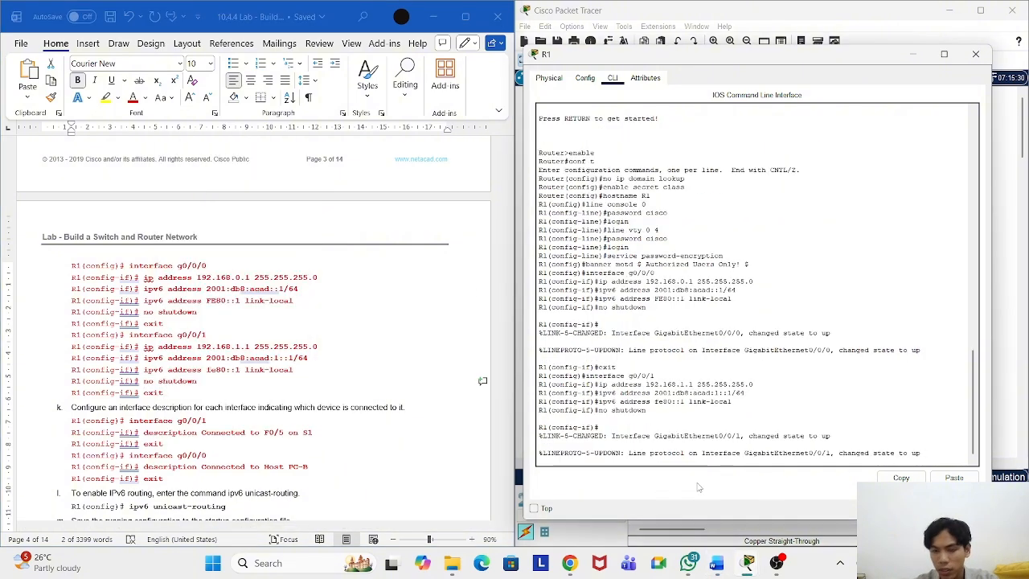
key(Return)
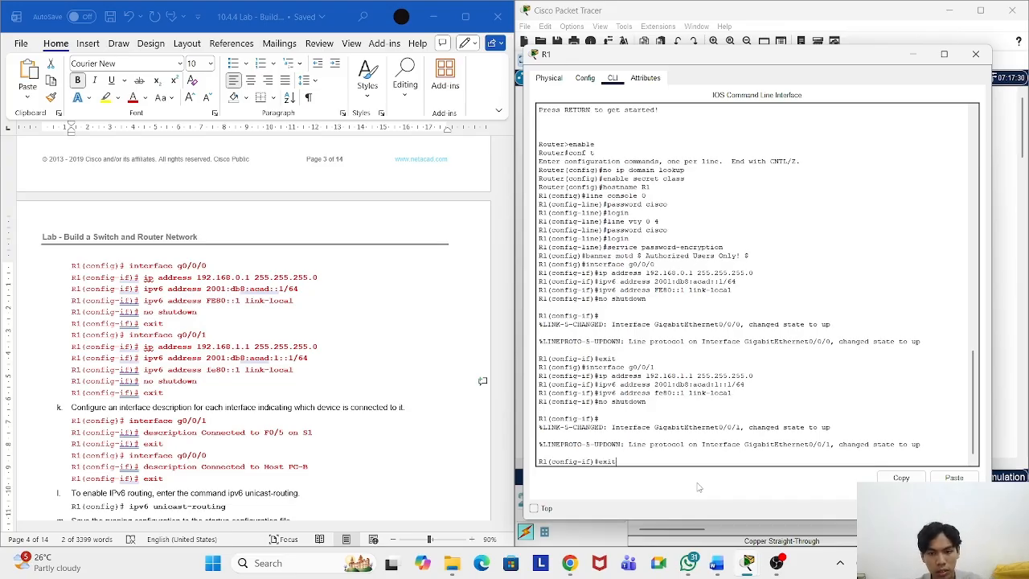
text(exit)
key(Return)
Step: Enter interface g0/0/1 configuration on R1 with the command from the lab sheet
scroll(293, 384, down, 3)
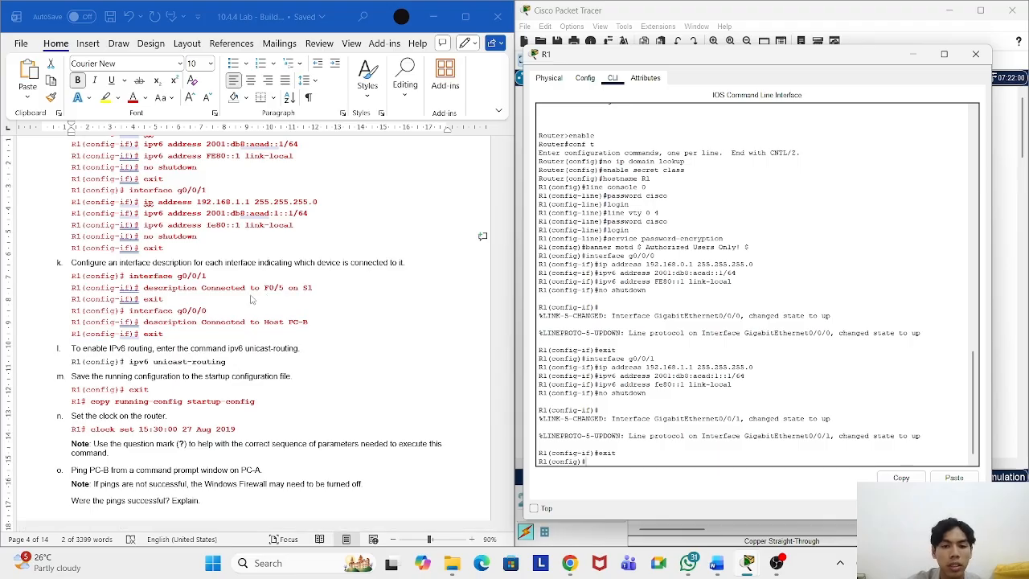
drag(209, 279, 148, 283)
right_click(149, 283)
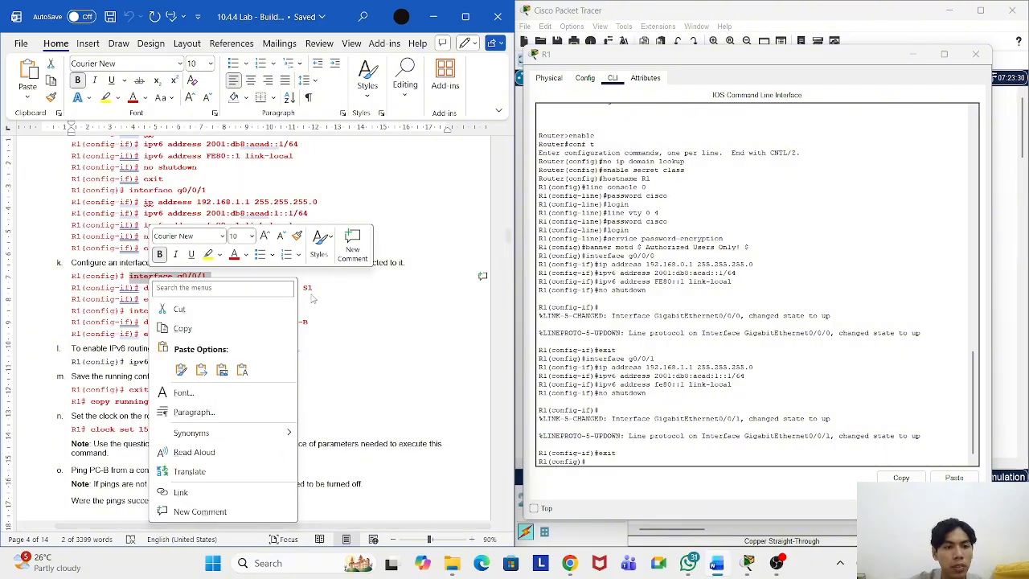
click(233, 334)
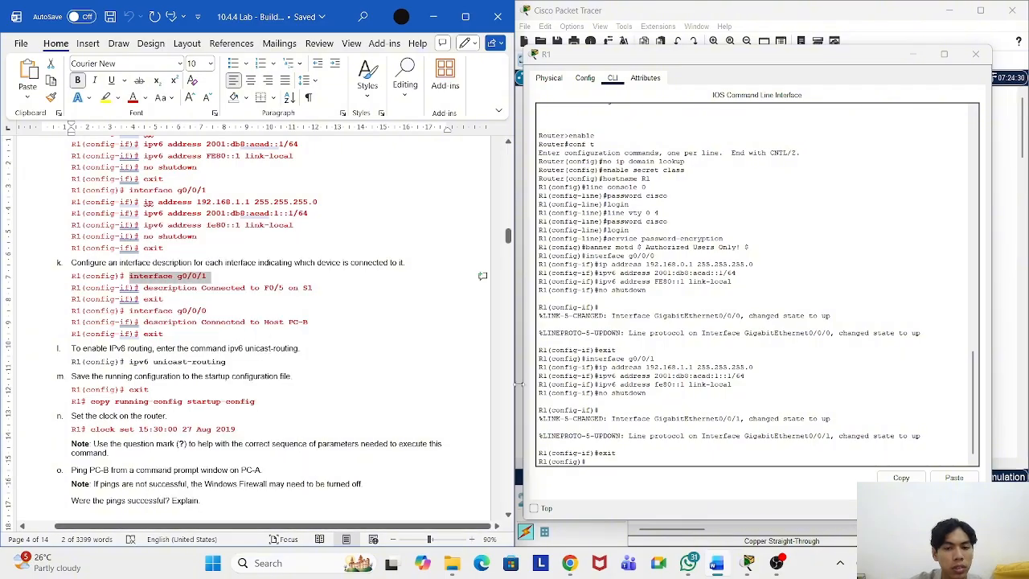
right_click(609, 463)
click(637, 483)
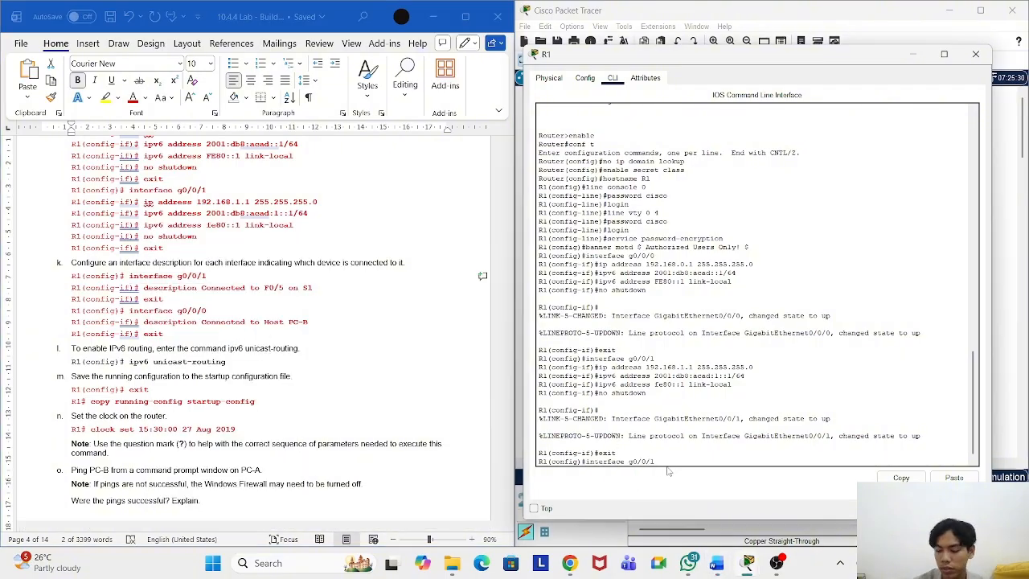
key(Return)
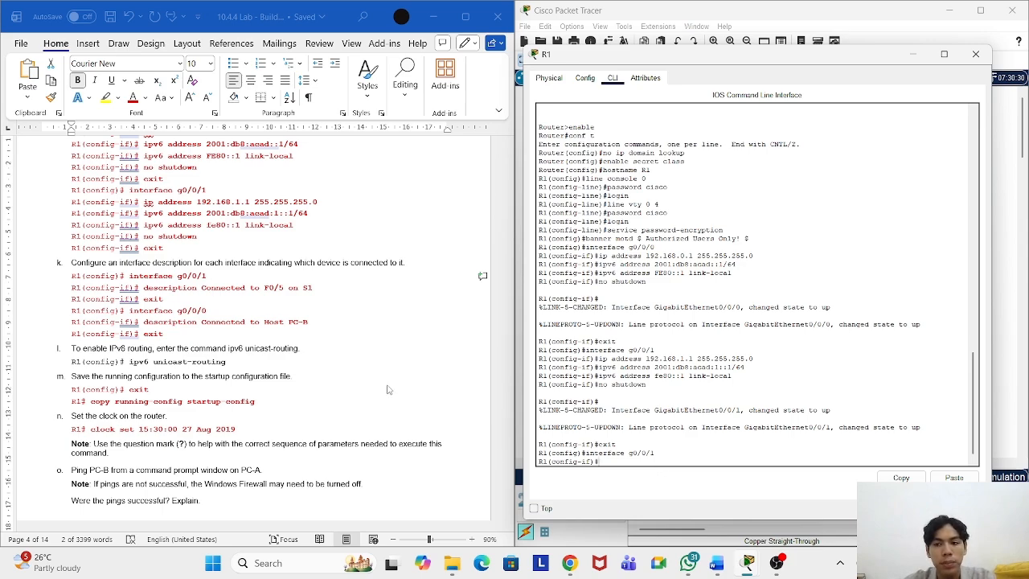
Step: Apply the description 'Connected to F0/5 on S1' and exit the interface
click(328, 289)
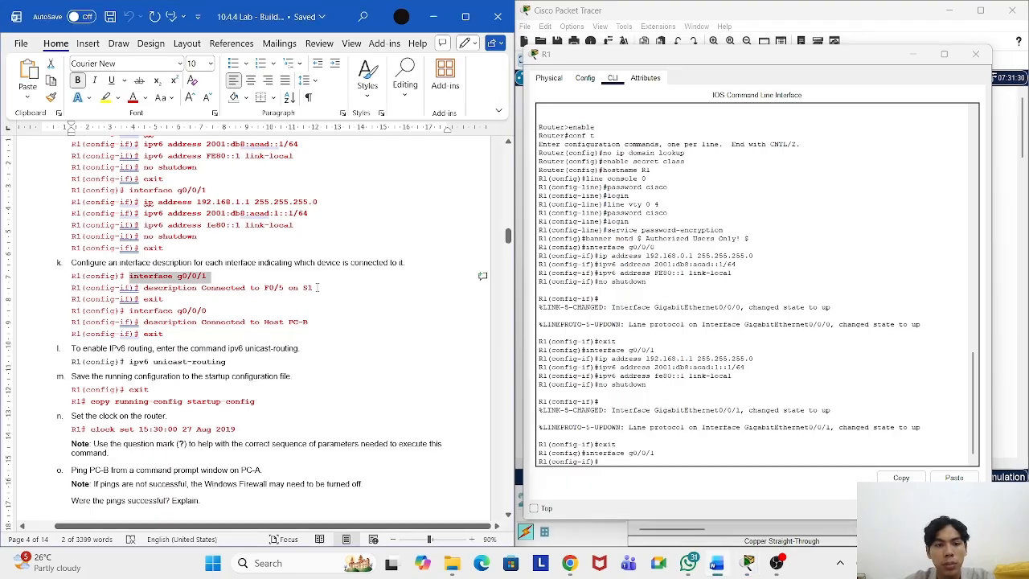
drag(317, 287, 181, 289)
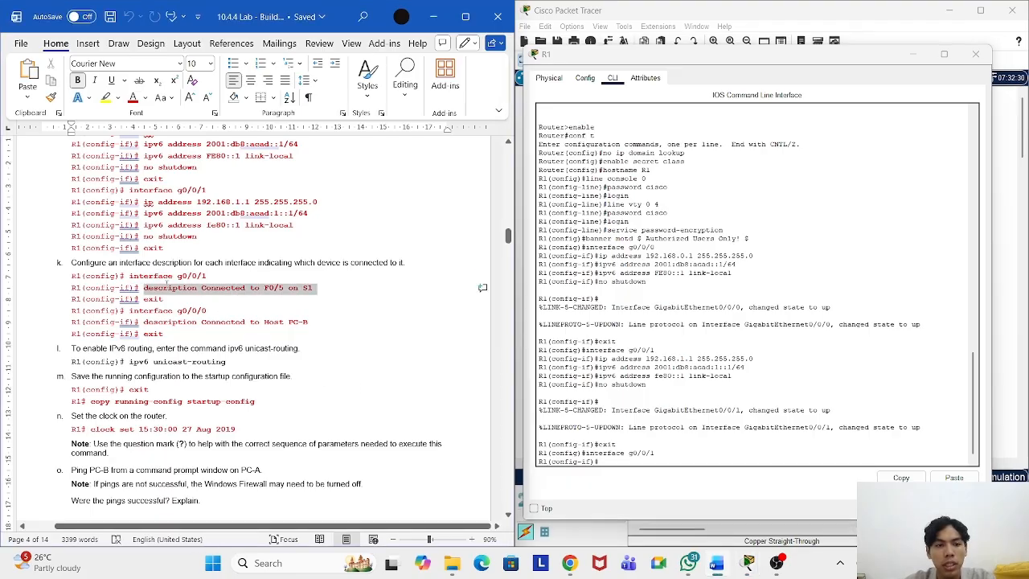
right_click(191, 289)
click(224, 337)
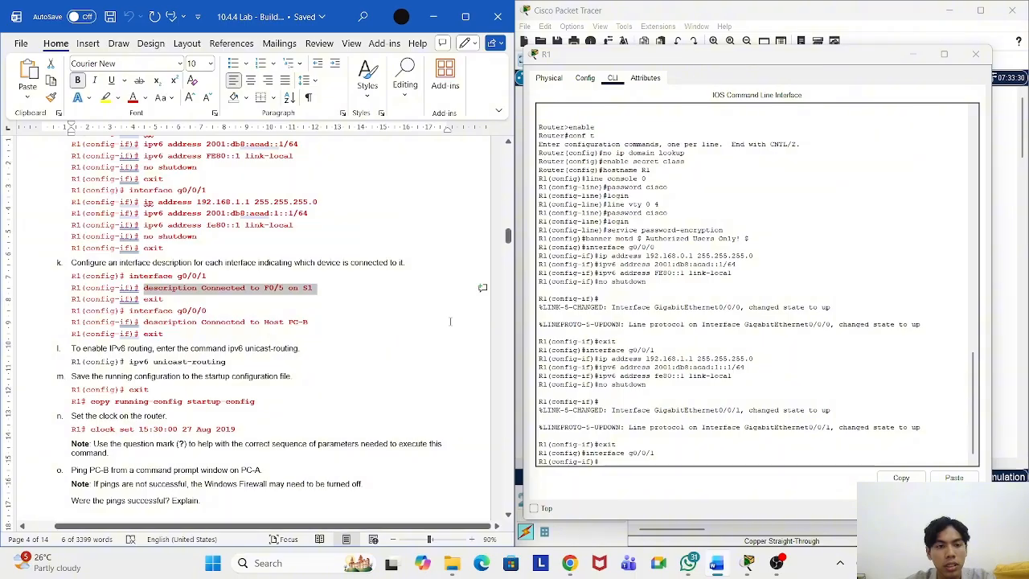
click(635, 460)
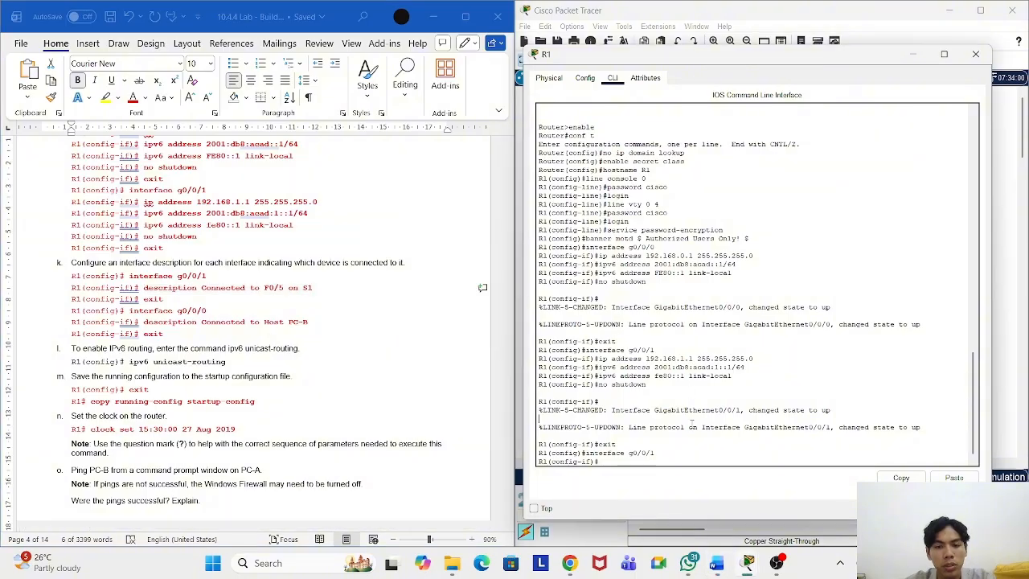
right_click(636, 461)
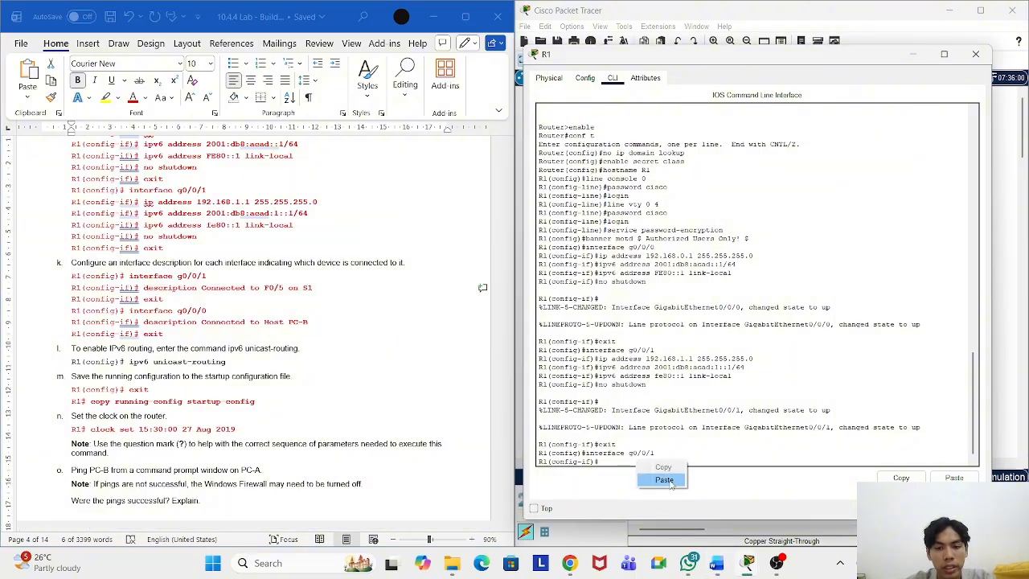
click(664, 480)
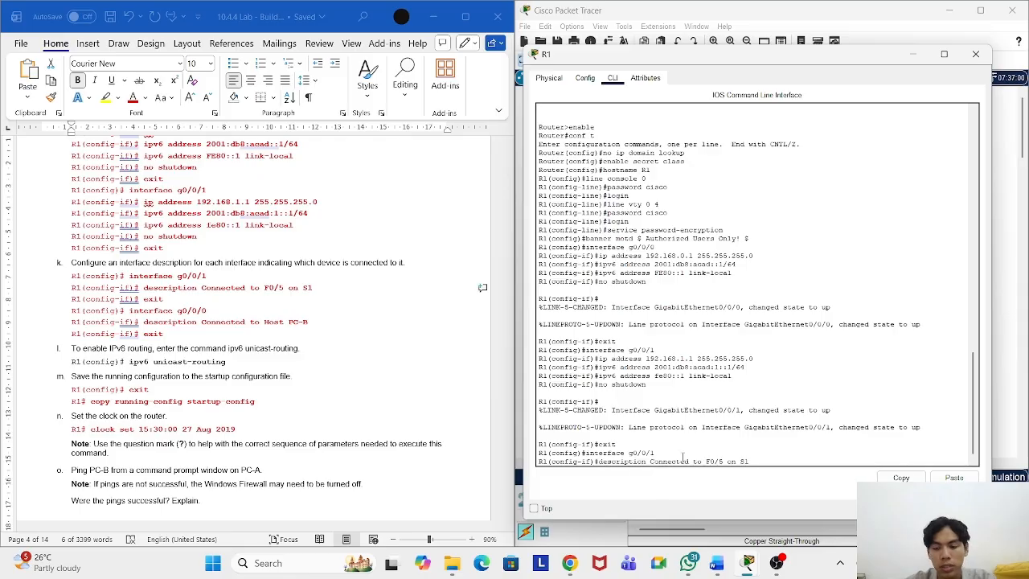
key(Return)
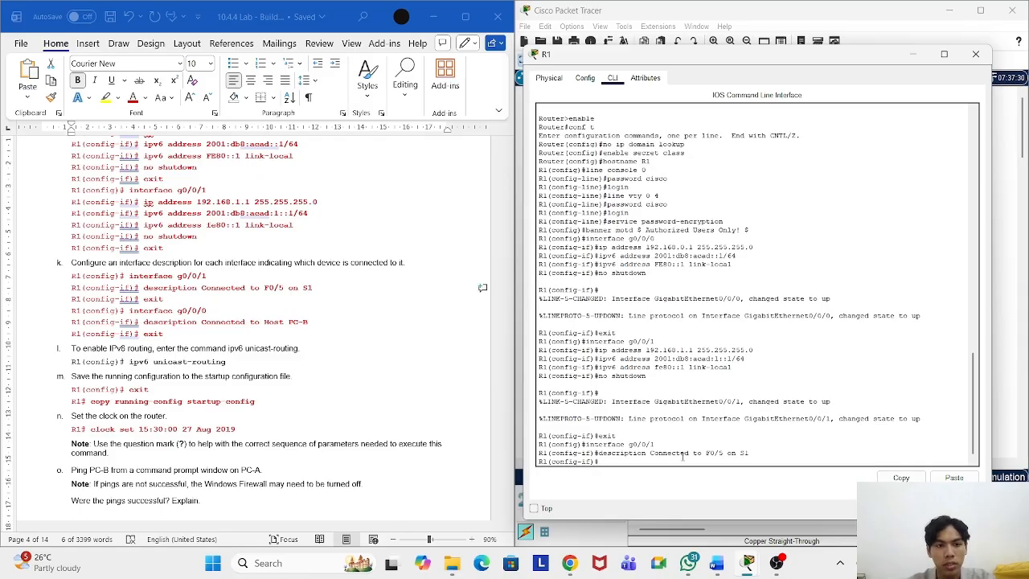
text(exit)
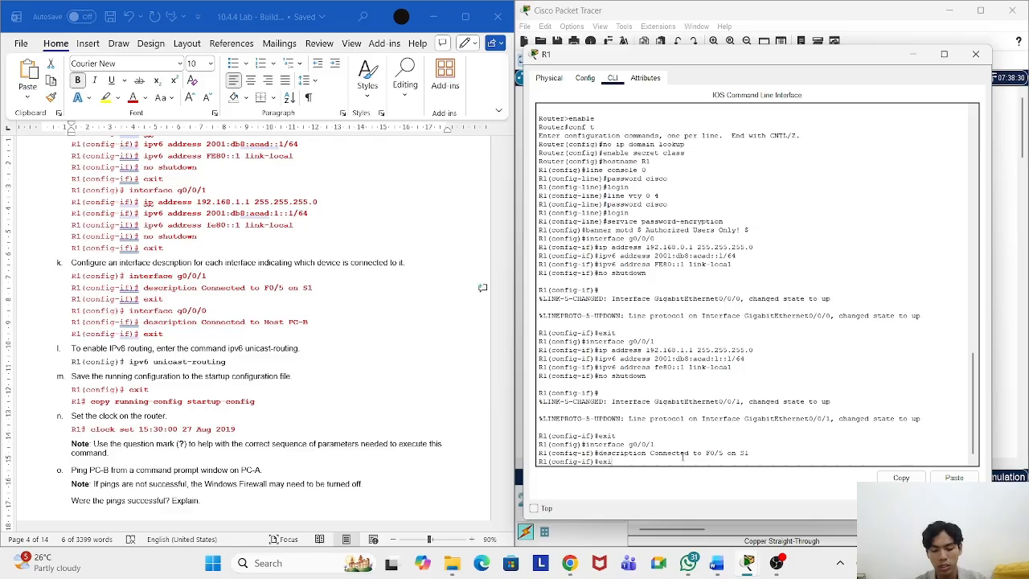
key(Return)
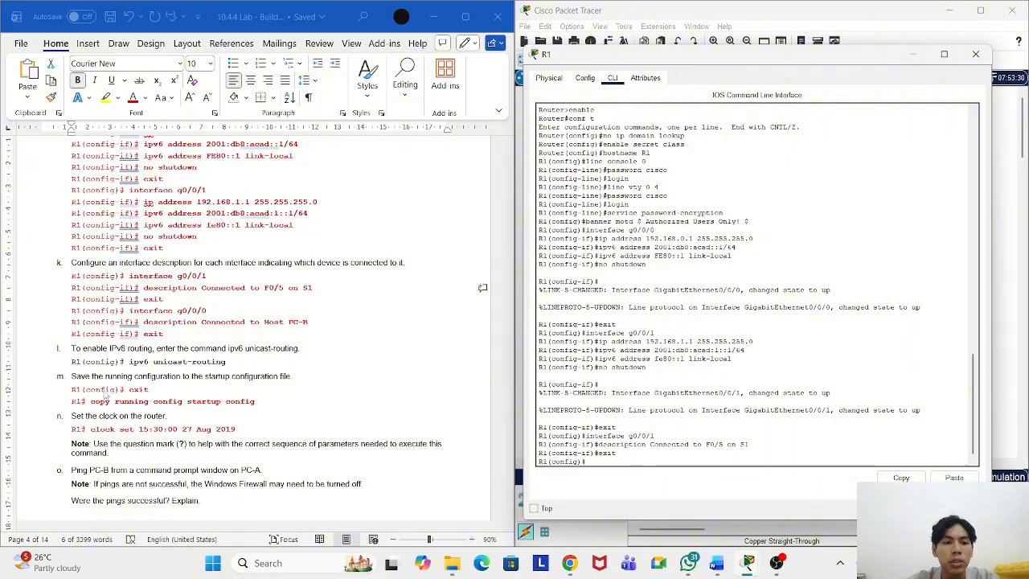
Step: Enter interface g0/0/0 configuration on R1 with the command from the lab sheet
drag(231, 311, 117, 311)
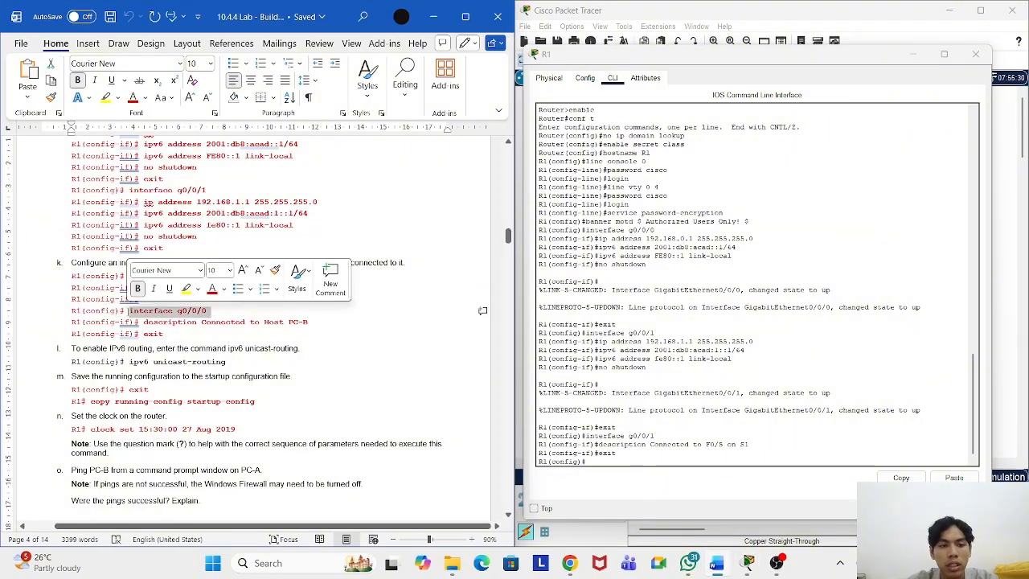
right_click(152, 313)
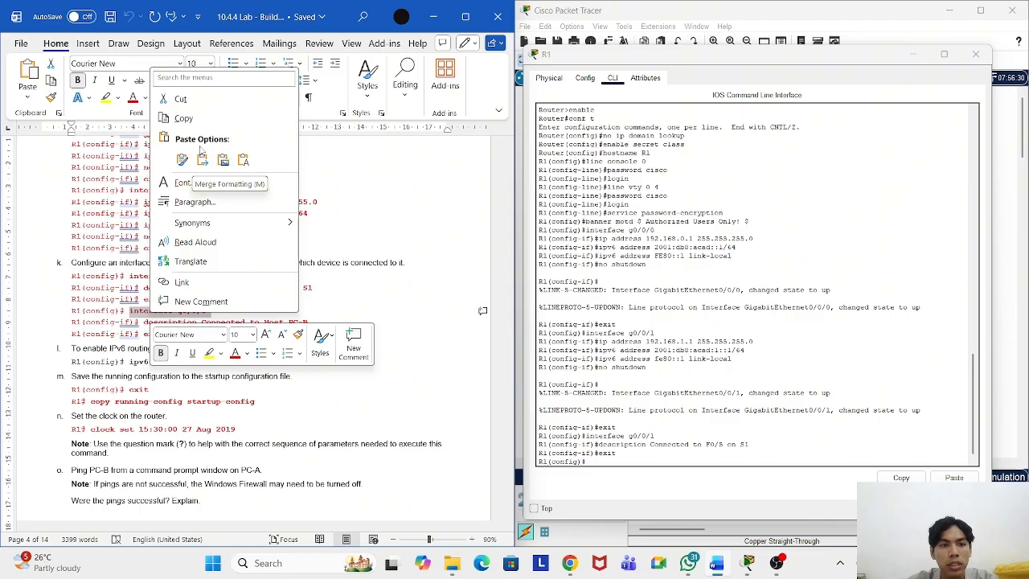
click(183, 118)
right_click(620, 460)
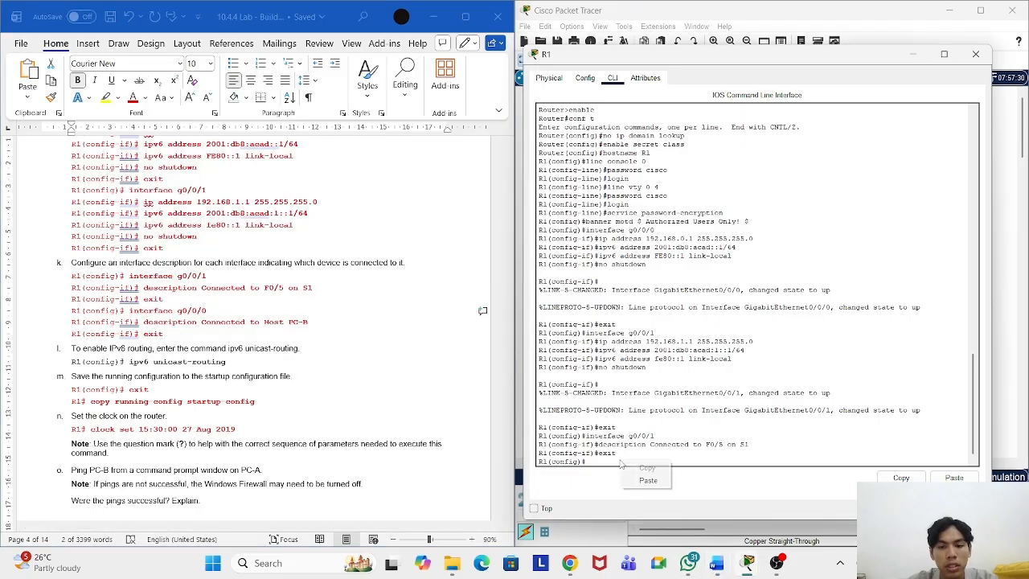
click(664, 481)
key(Return)
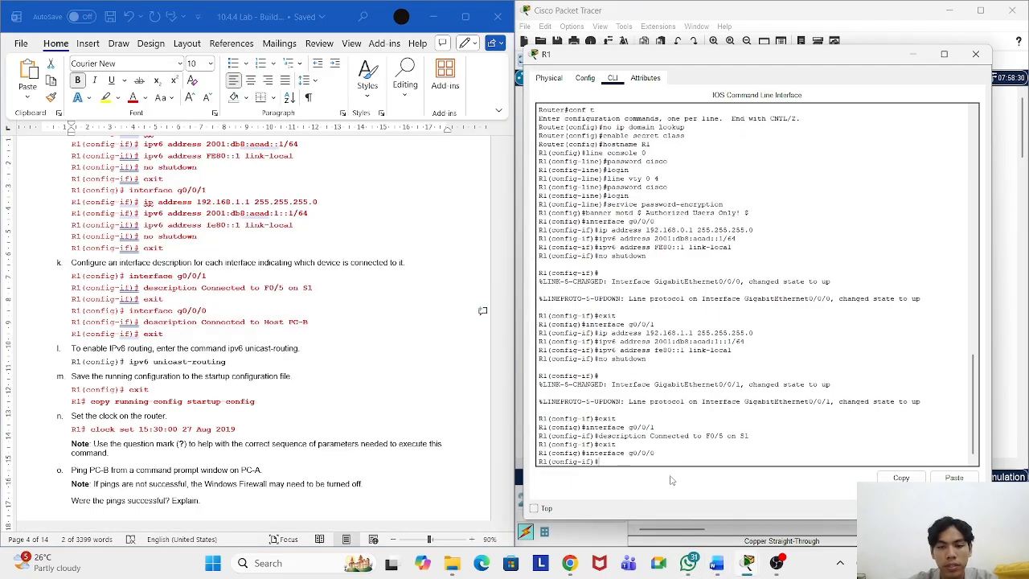
Step: Apply the description 'Connected to Host PC-B' and exit the interface
drag(311, 321, 170, 329)
right_click(188, 331)
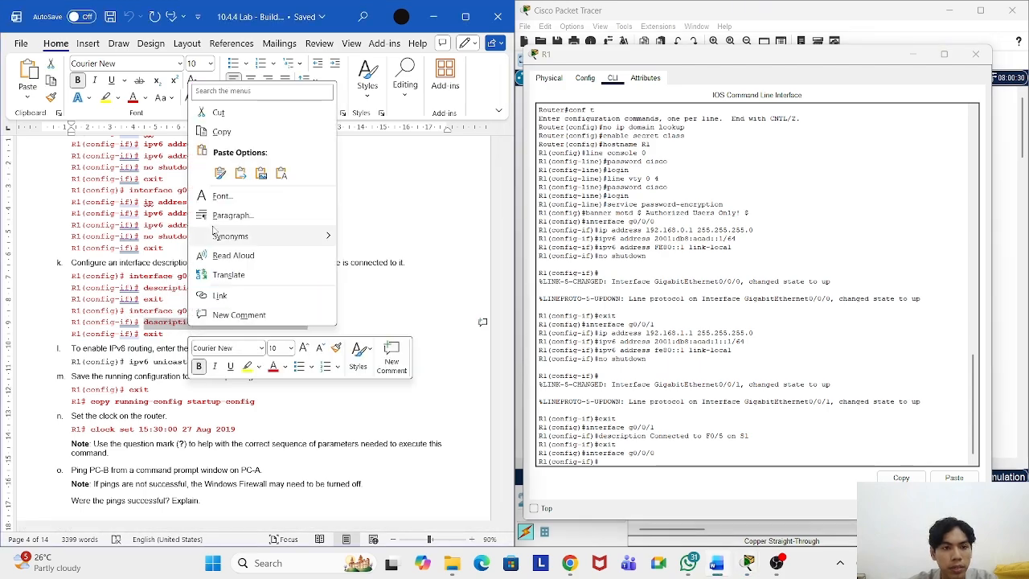
click(215, 138)
click(626, 461)
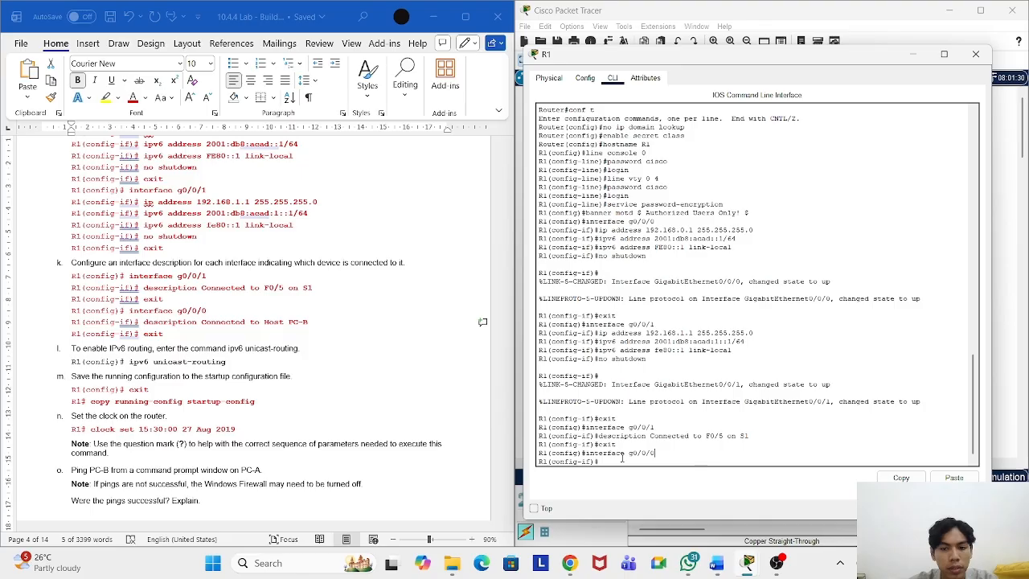
right_click(626, 461)
click(652, 486)
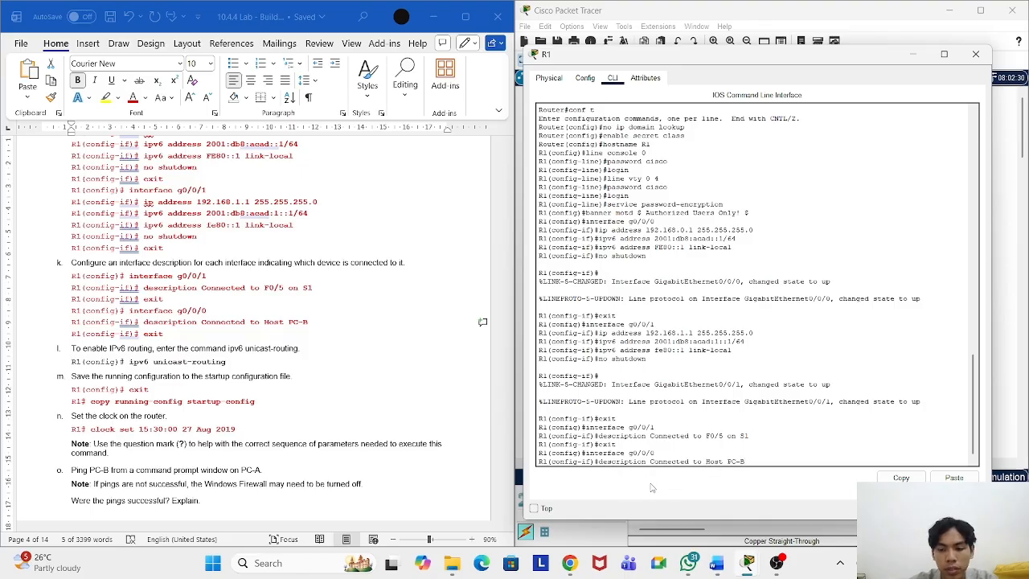
key(Return)
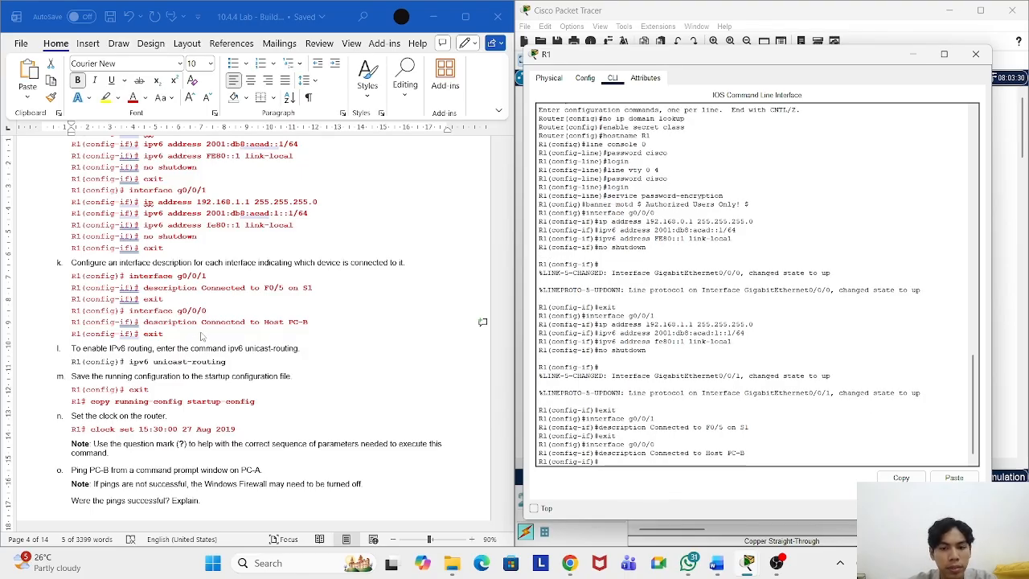
text(exit)
key(Return)
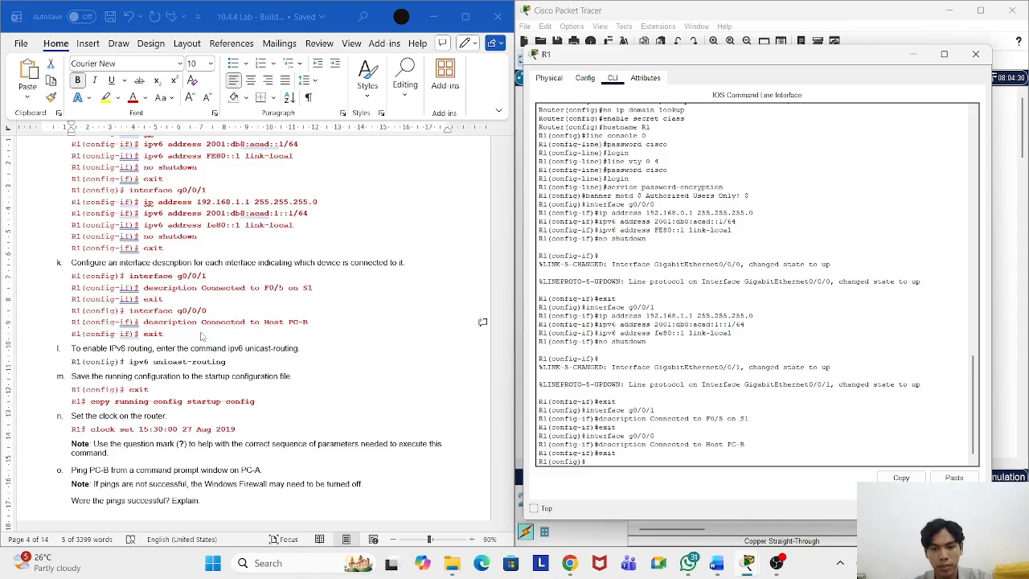
Step: Exit configuration mode on R1 to return to the privileged prompt
scroll(314, 330, down, 2)
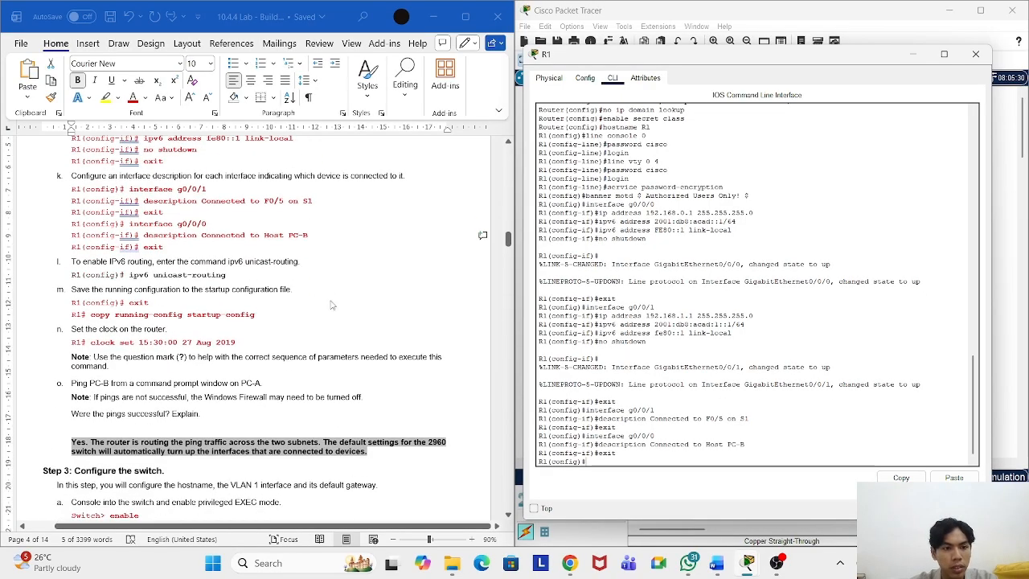
click(338, 295)
click(386, 310)
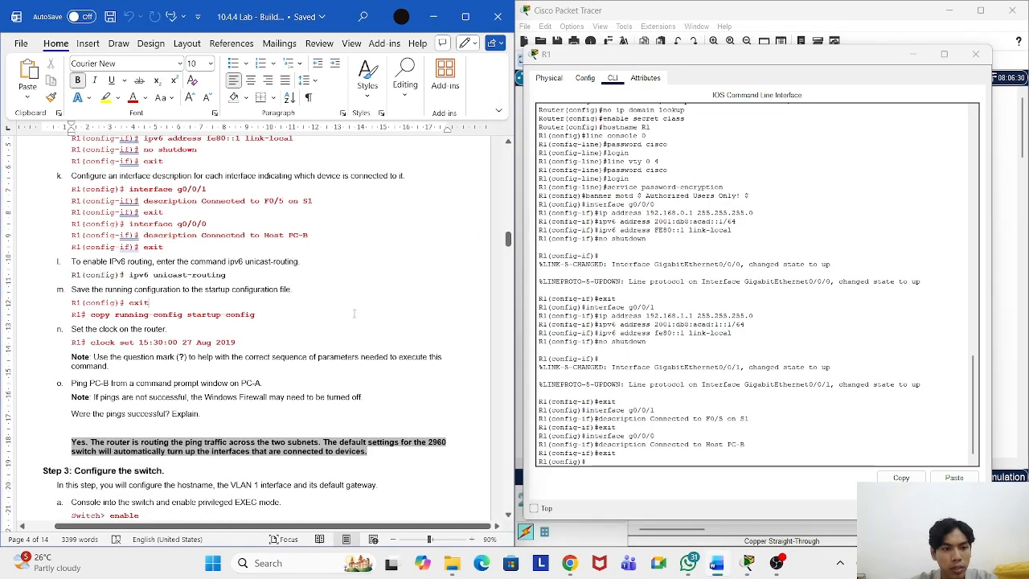
click(638, 458)
text(exit)
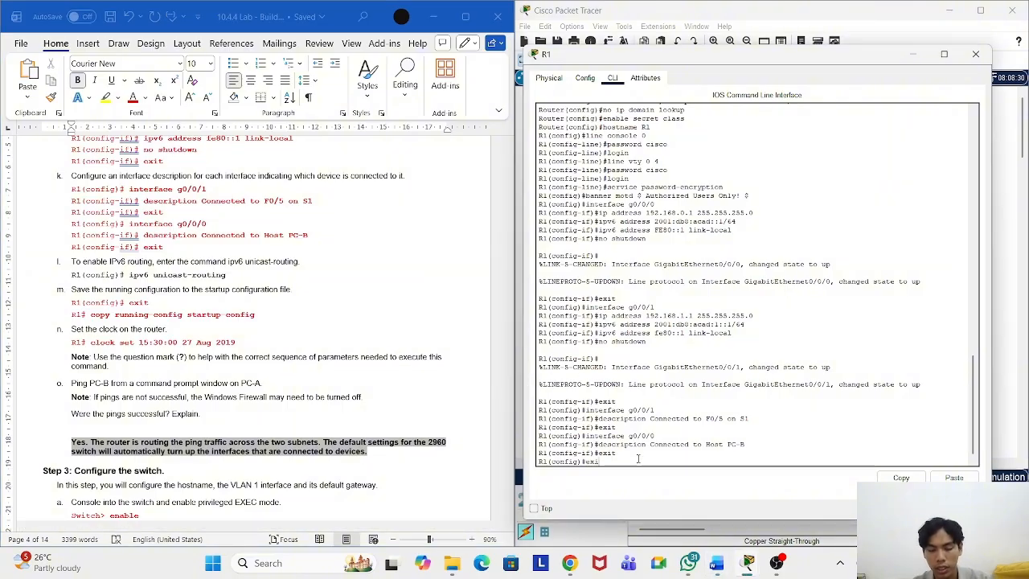
key(Return)
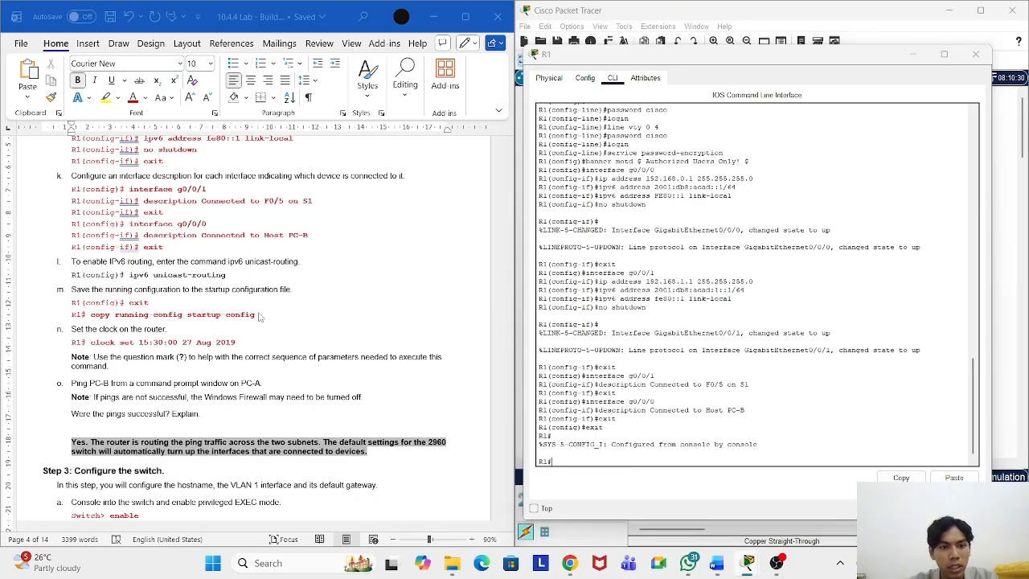
Step: Paste 'copy running-config startup-config' from the lab sheet and confirm the startup-config destination
drag(265, 314, 90, 315)
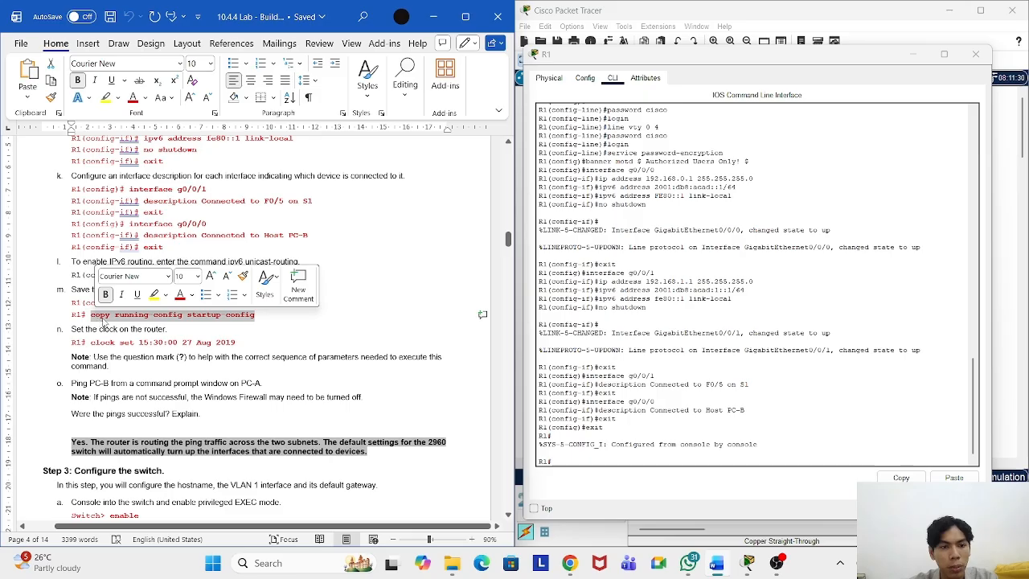
right_click(97, 319)
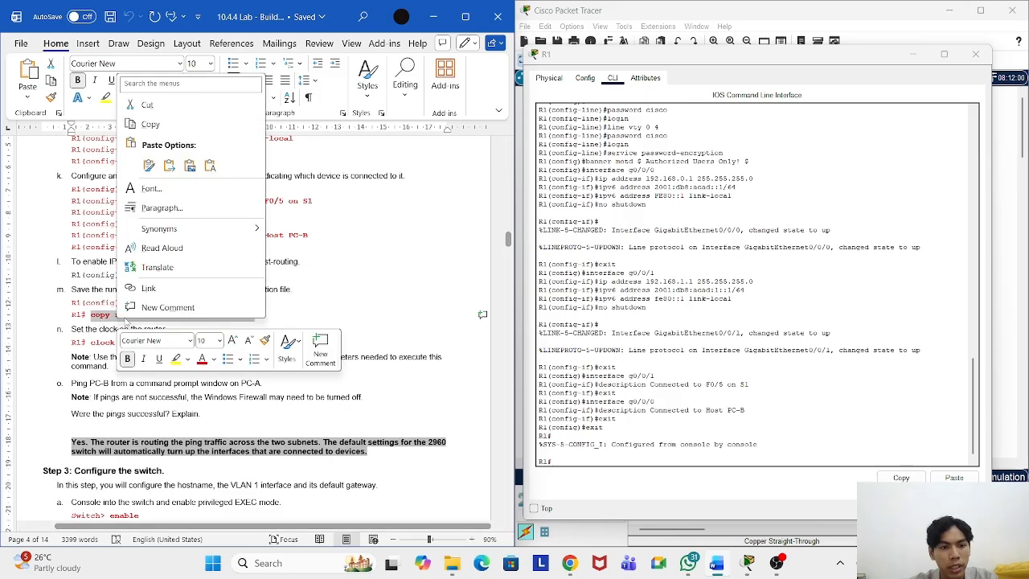
click(147, 126)
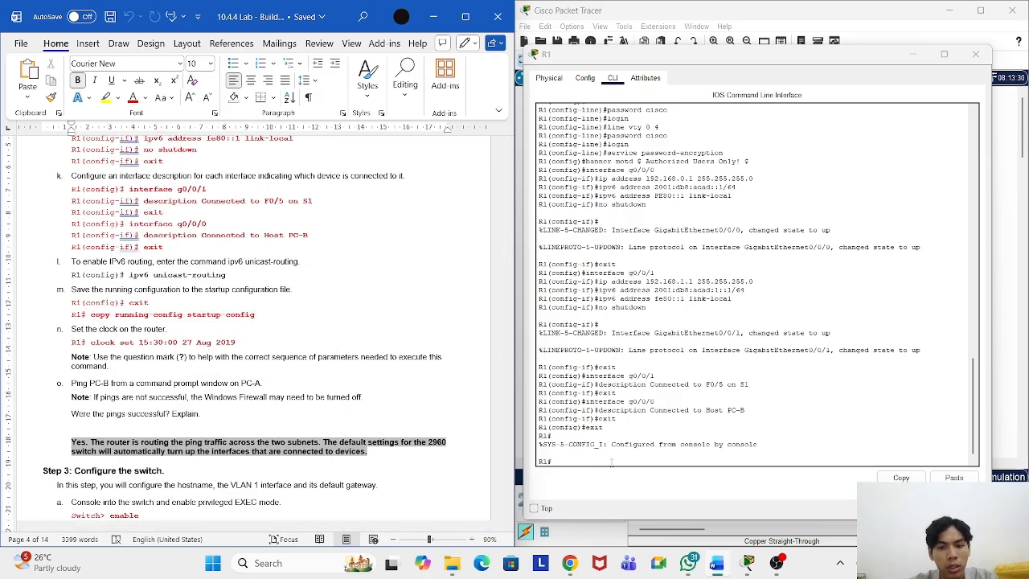
click(611, 463)
right_click(613, 466)
click(638, 484)
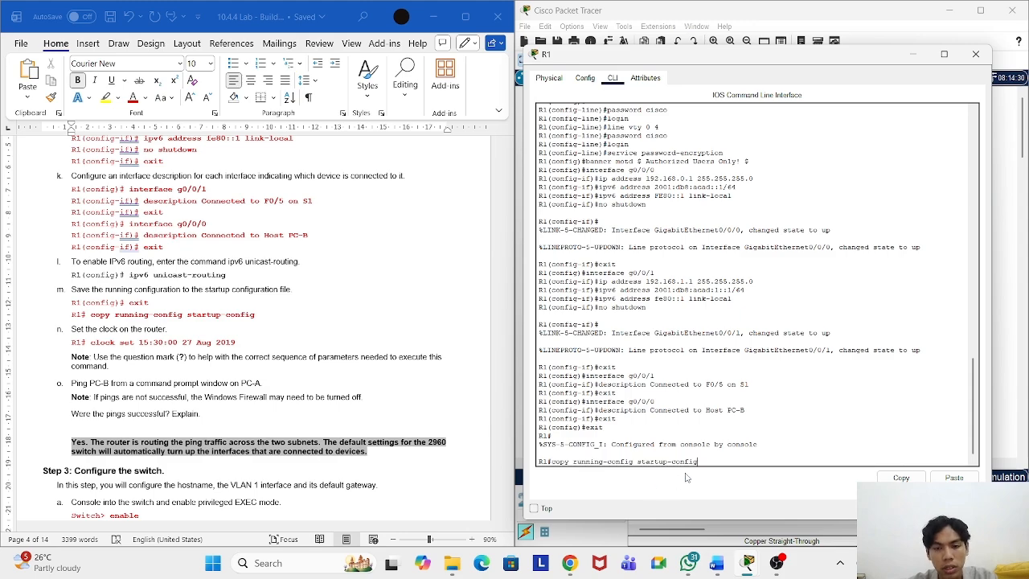
key(Return)
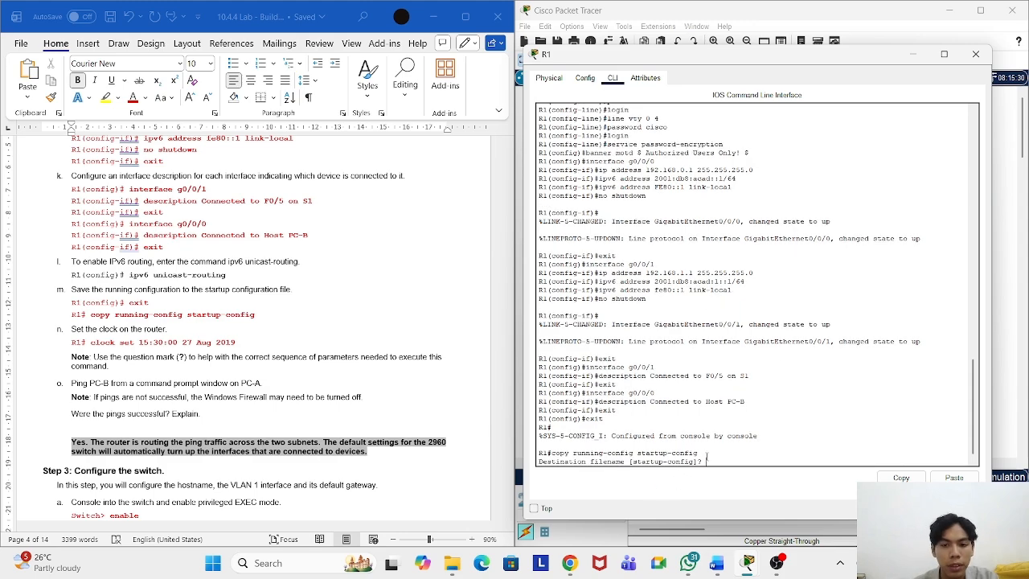
key(Return)
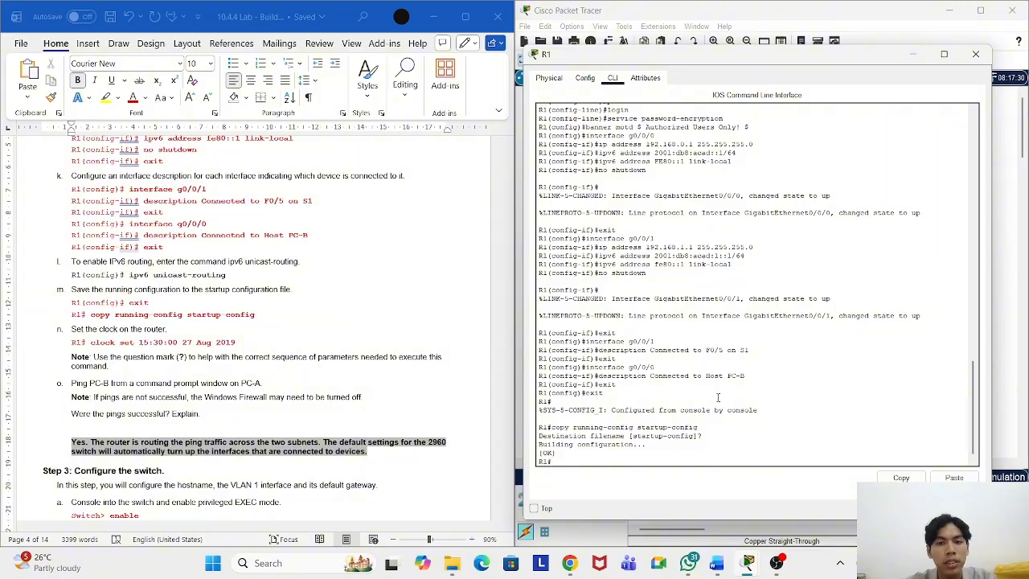
scroll(678, 354, up, 10)
scroll(668, 332, down, 4)
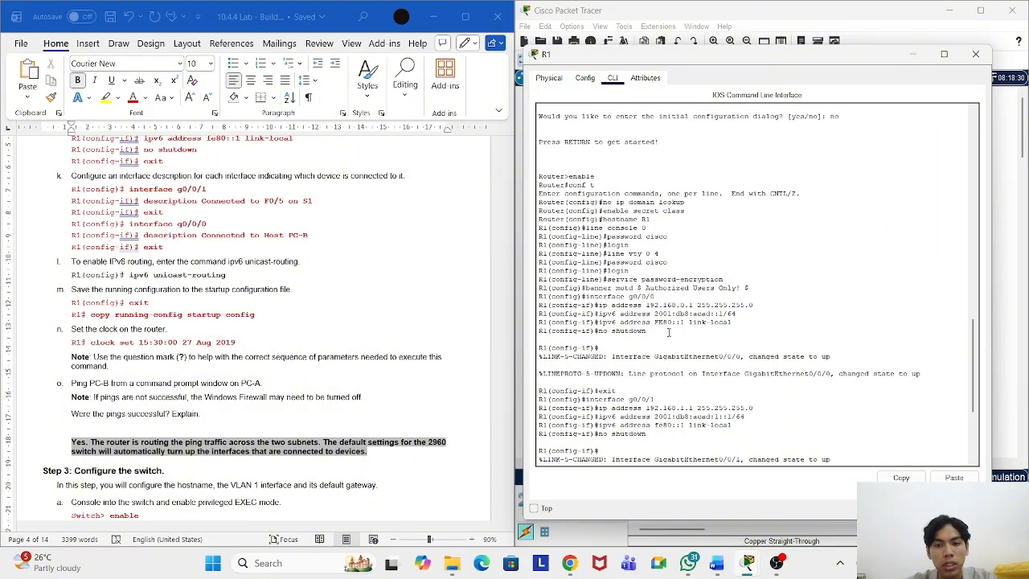
scroll(703, 331, down, 6)
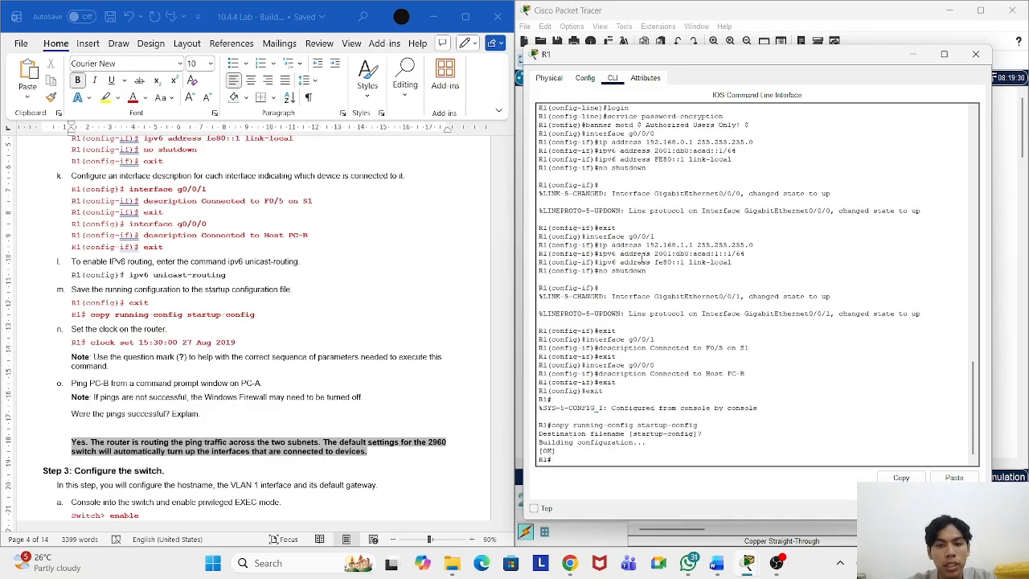
scroll(313, 348, down, 4)
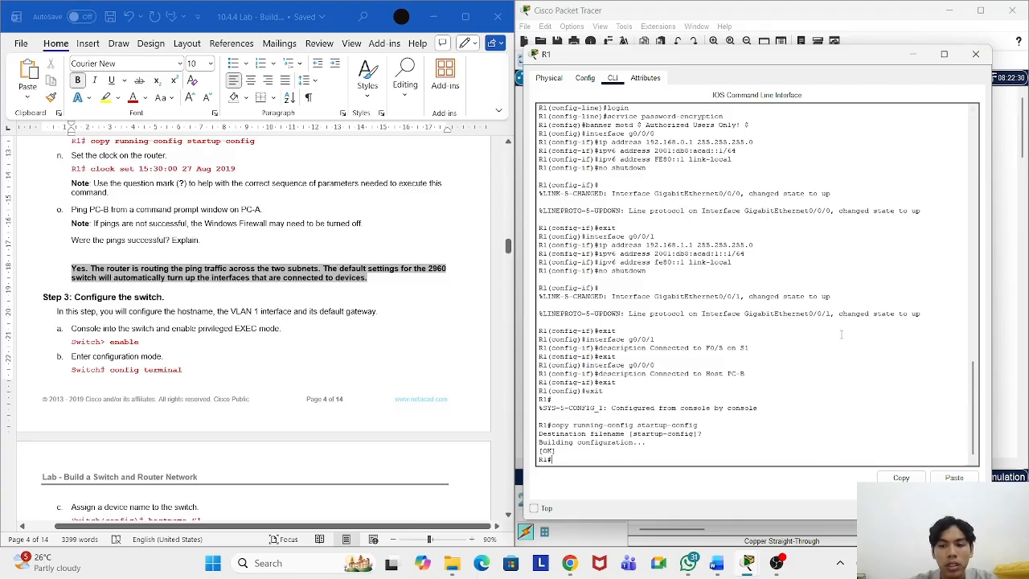
Step: Close R1's console and open the CLI of switch S1
click(976, 54)
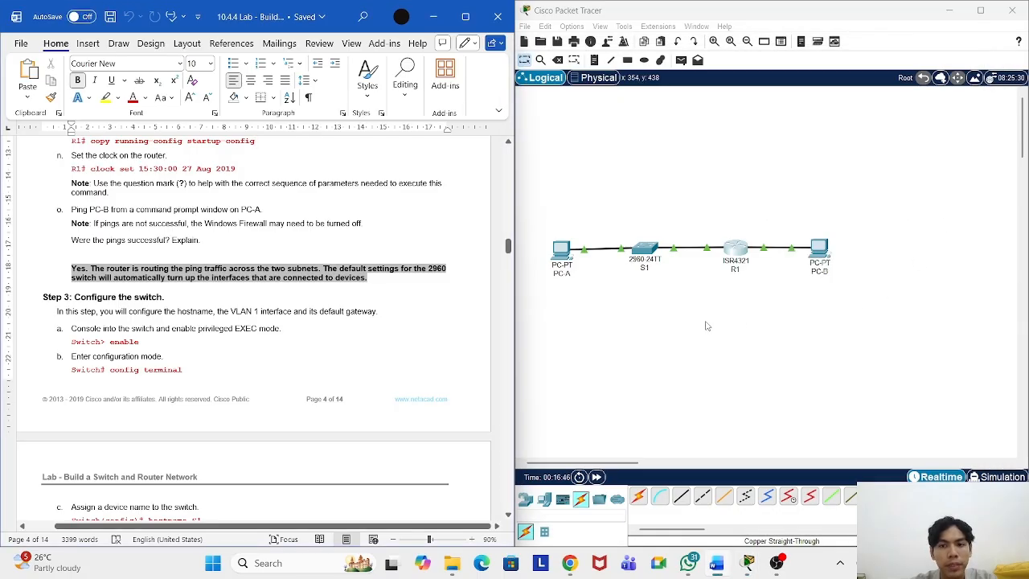
scroll(324, 339, down, 5)
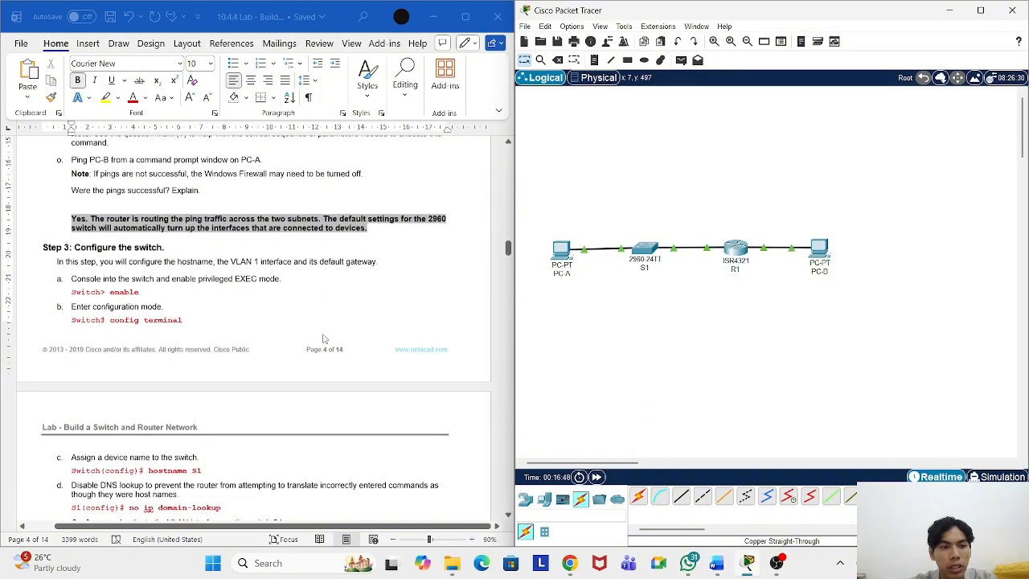
scroll(324, 339, up, 2)
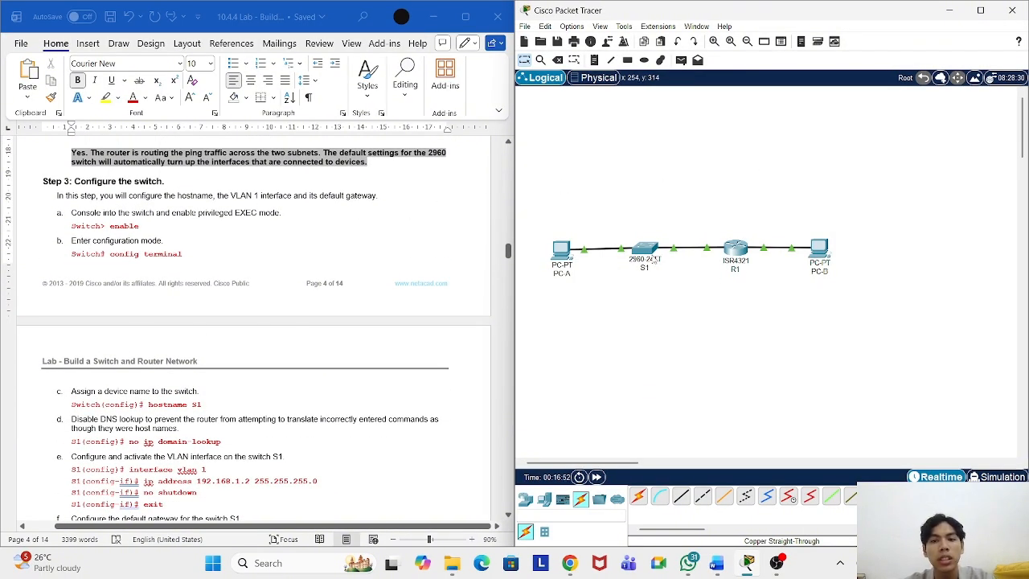
click(655, 259)
click(452, 105)
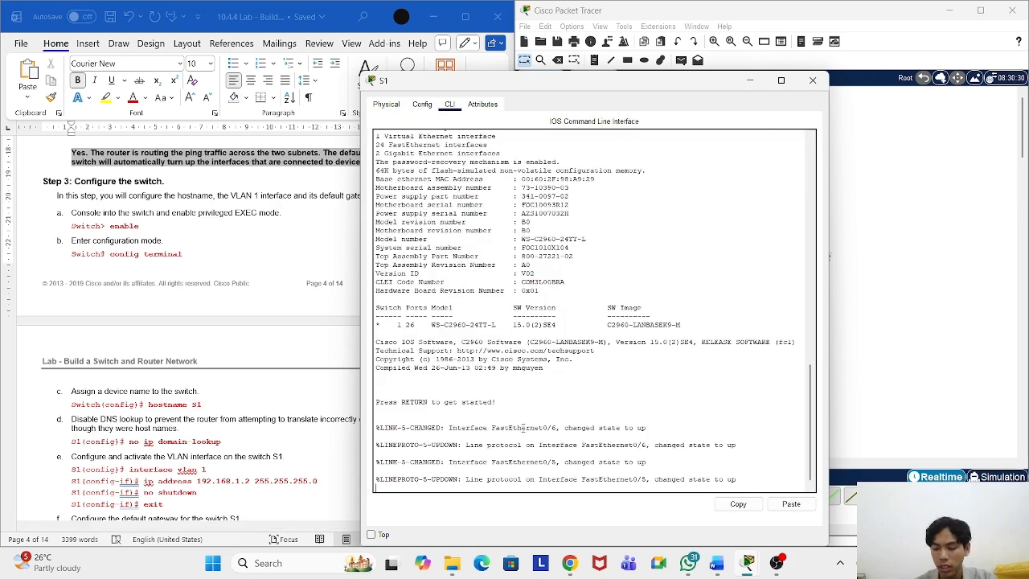
Step: On S1, enter enable and conf t, then begin typing the hostname command
key(Return)
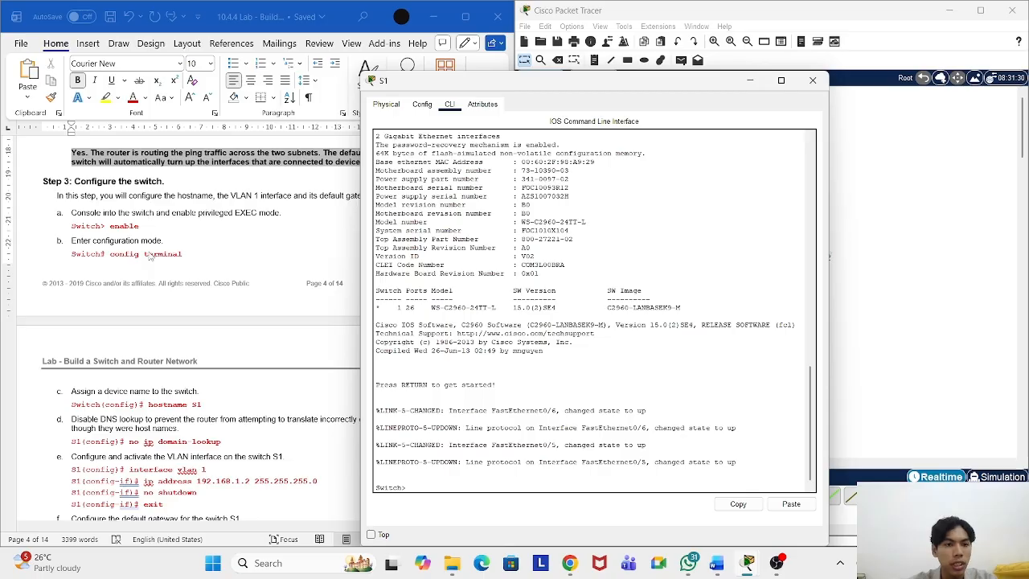
text(enab)
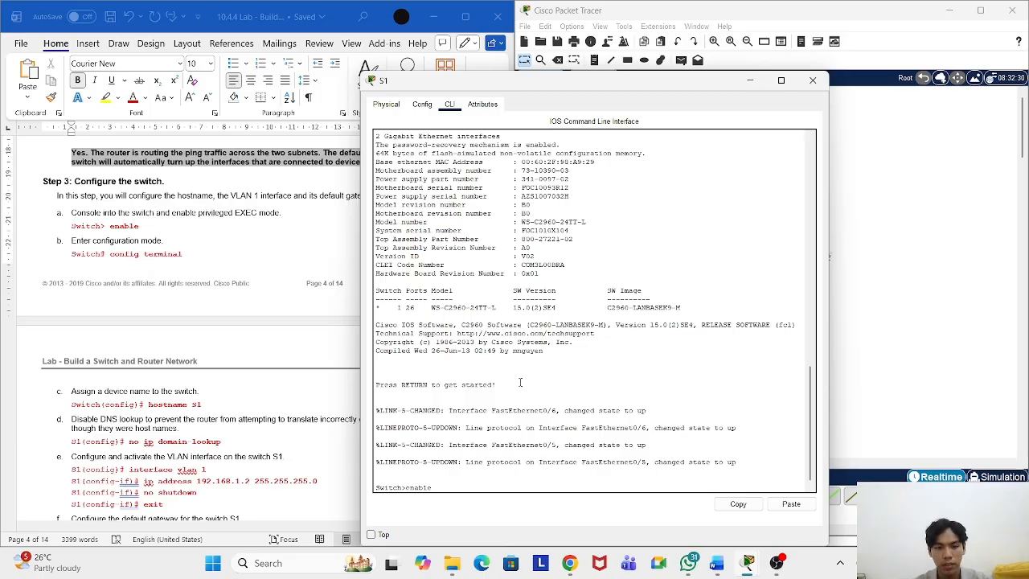
text(le)
key(Return)
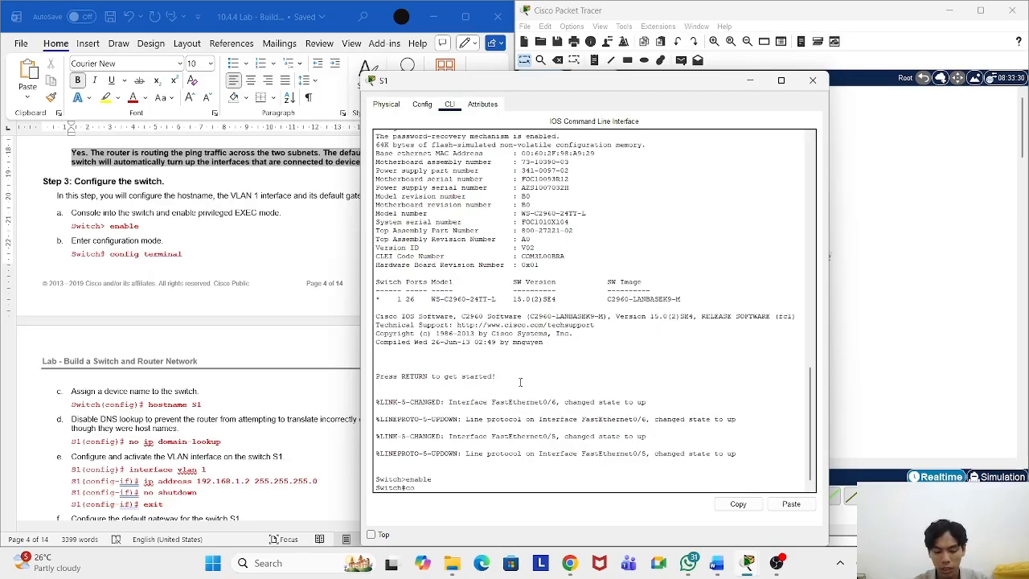
text(conf t)
key(Return)
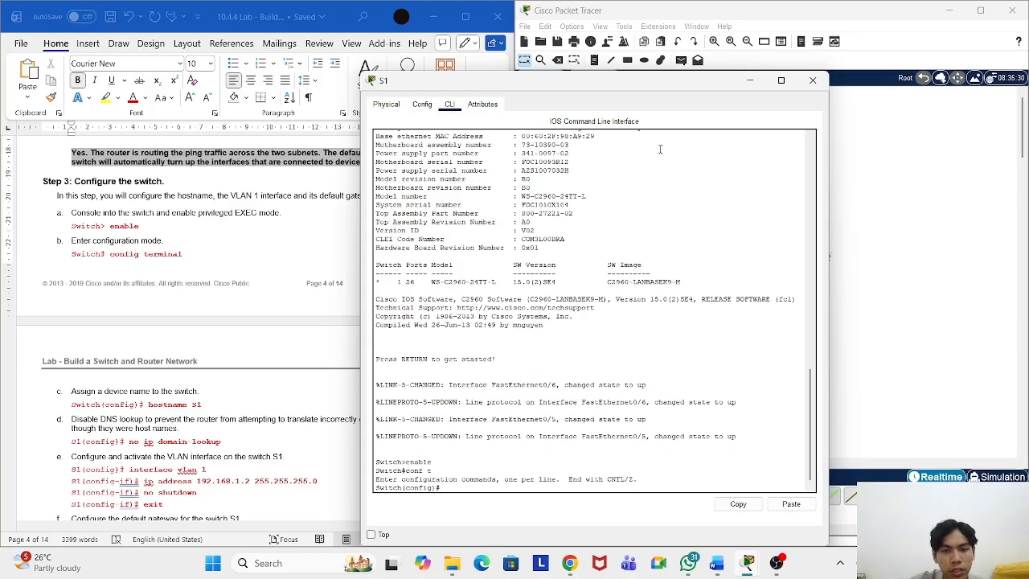
drag(635, 81, 799, 48)
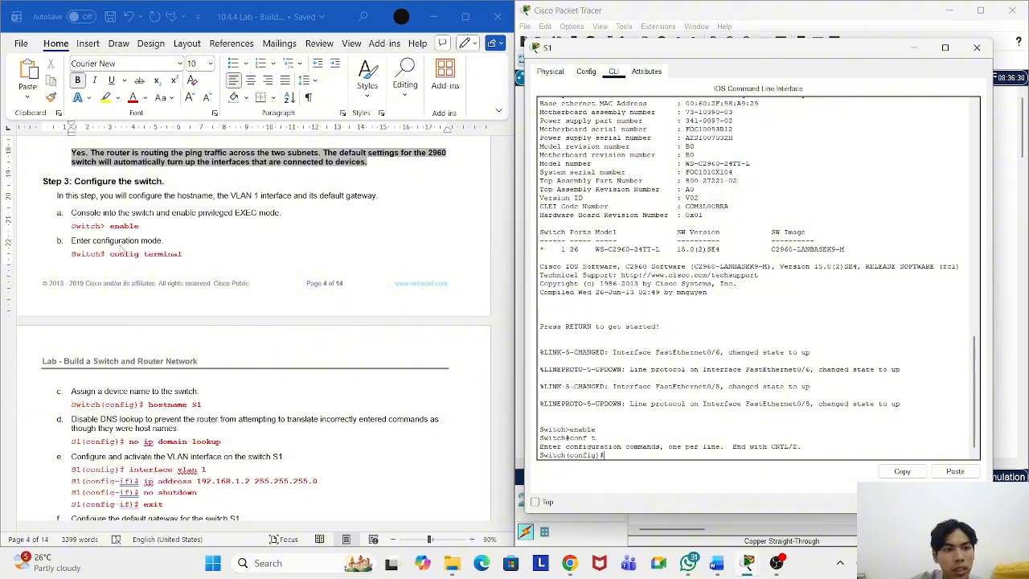
scroll(121, 251, down, 2)
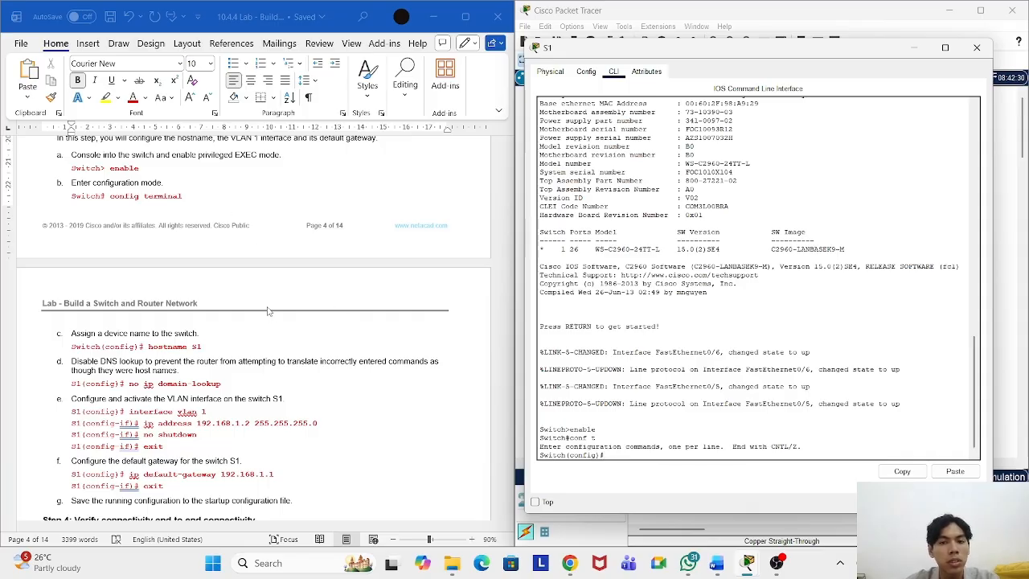
drag(861, 48, 861, 54)
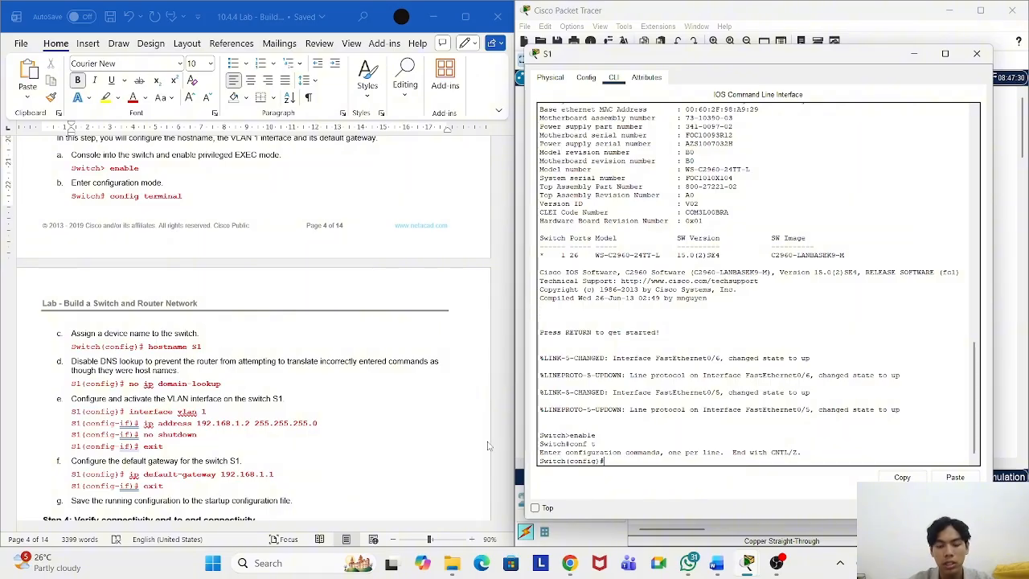
text(hostname)
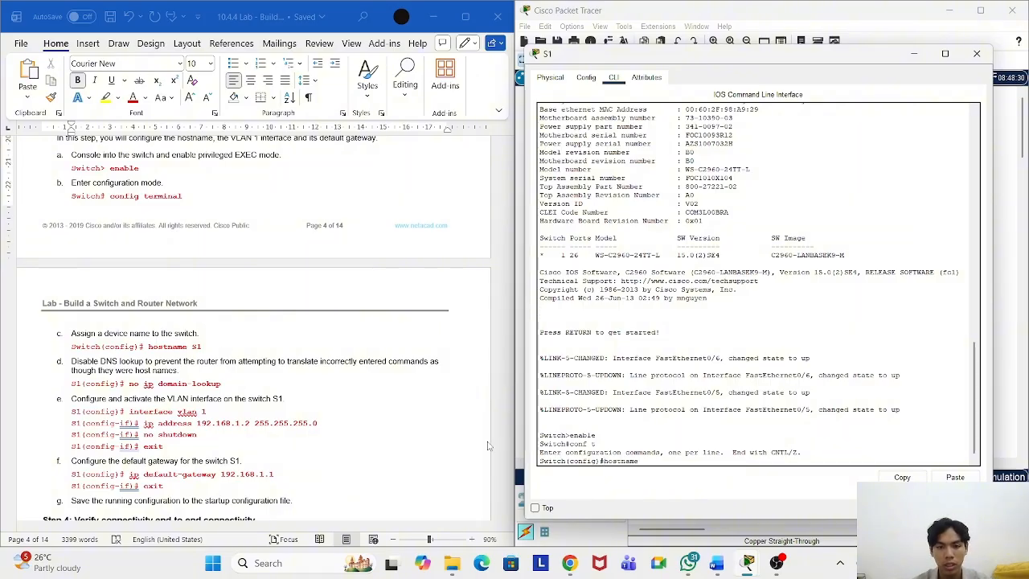
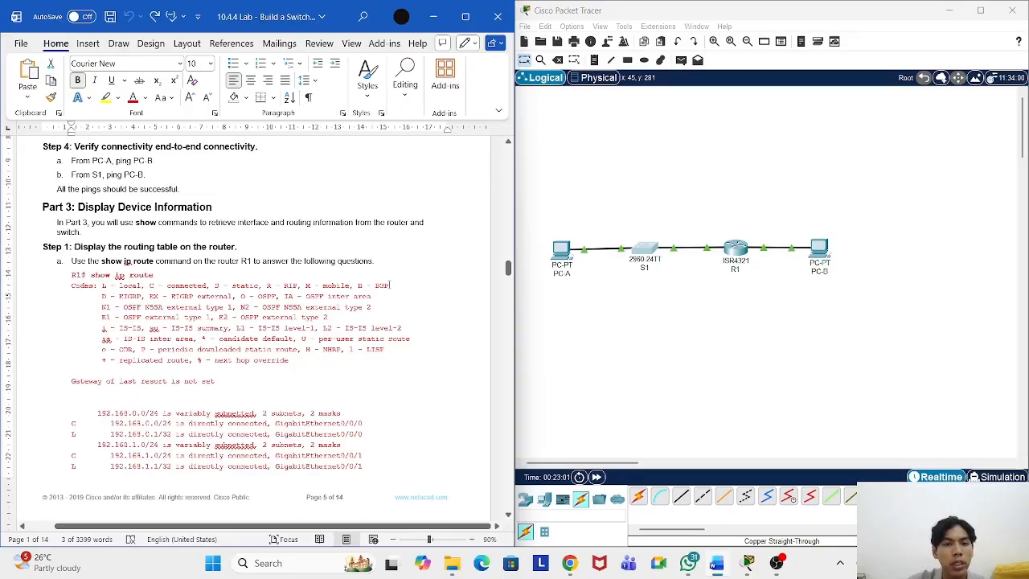
Step: Scroll up in the lab document to bring earlier content back into view
scroll(411, 266, up, 2)
scroll(455, 268, up, 1)
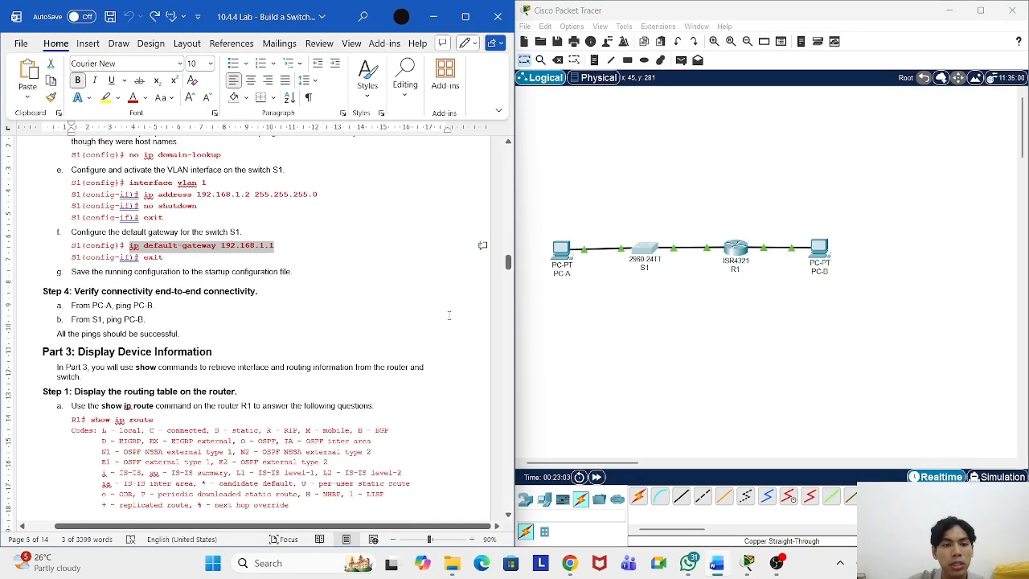
click(458, 298)
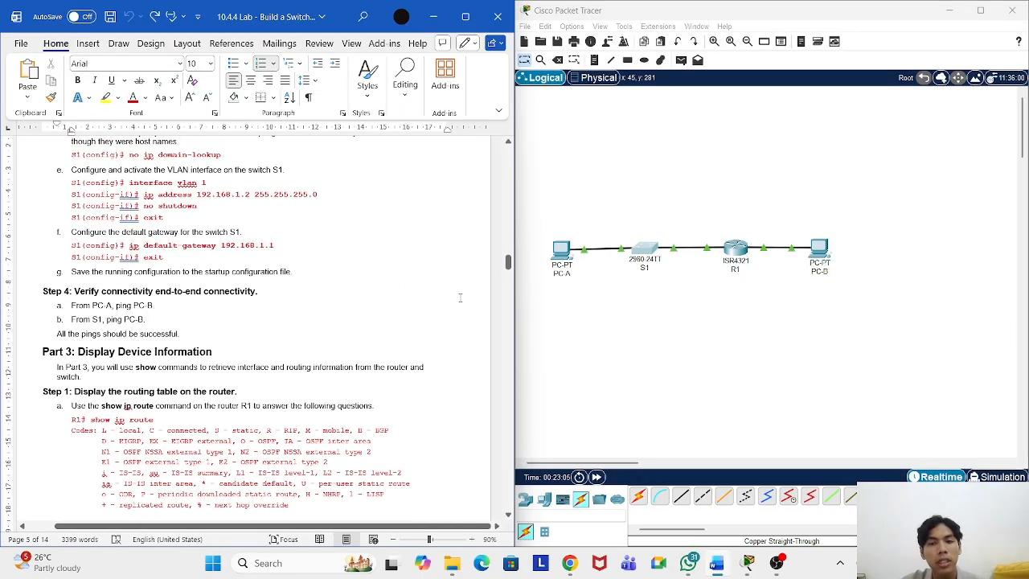
scroll(460, 298, down, 3)
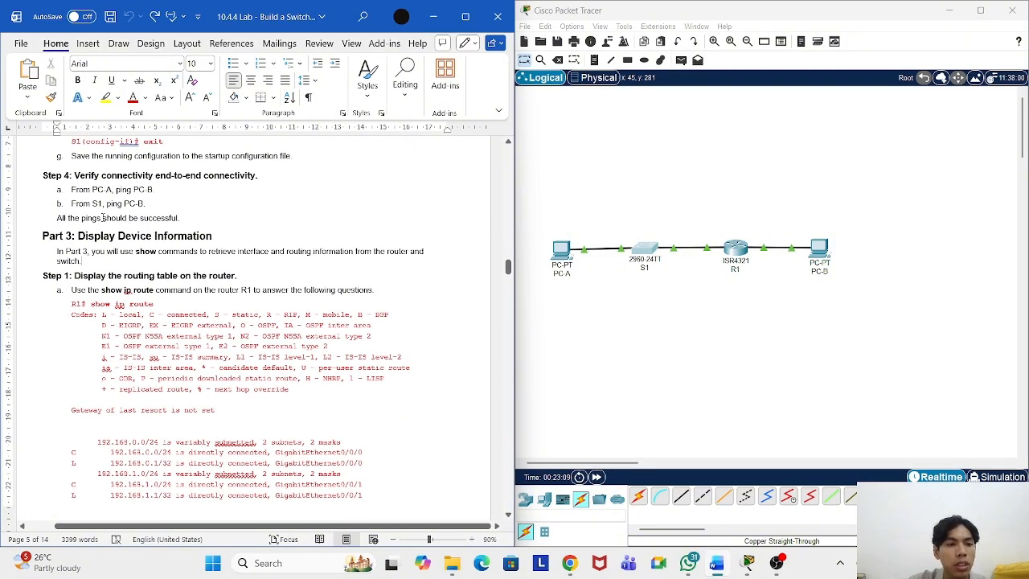
scroll(144, 249, down, 1)
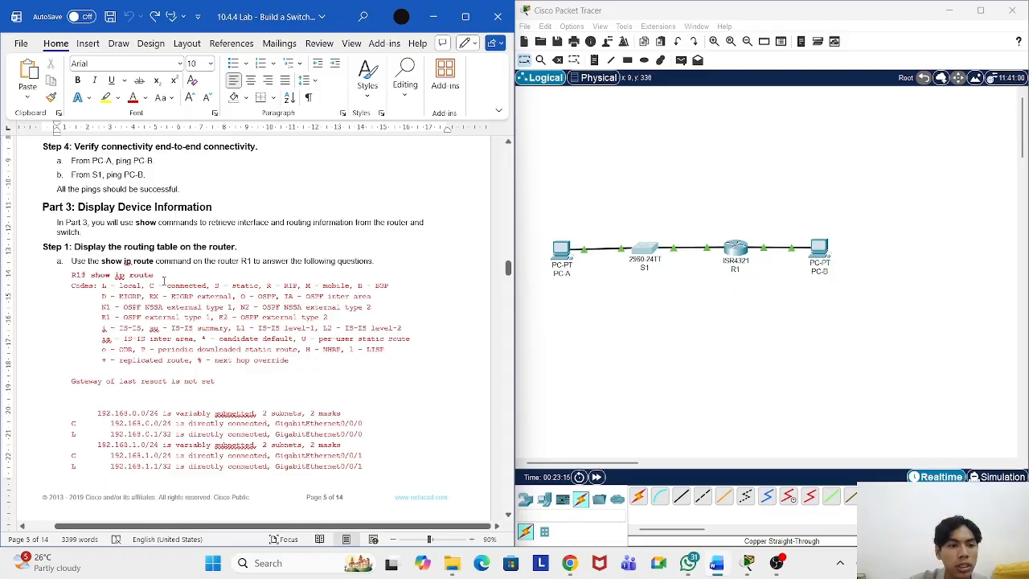
click(739, 256)
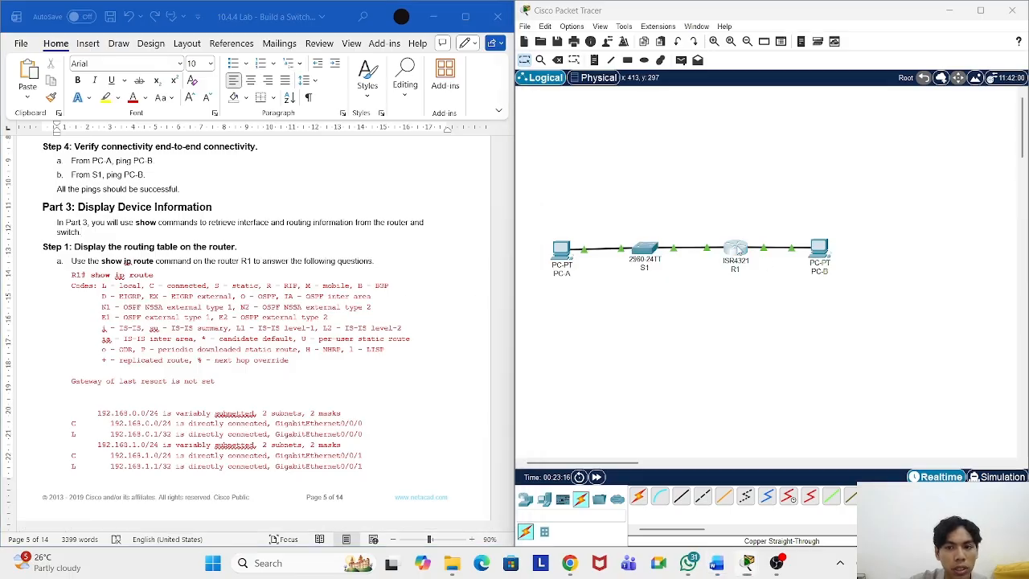
Step: Run show ip route on R1 and scroll through its two connected 192.168 networks
drag(574, 84, 703, 54)
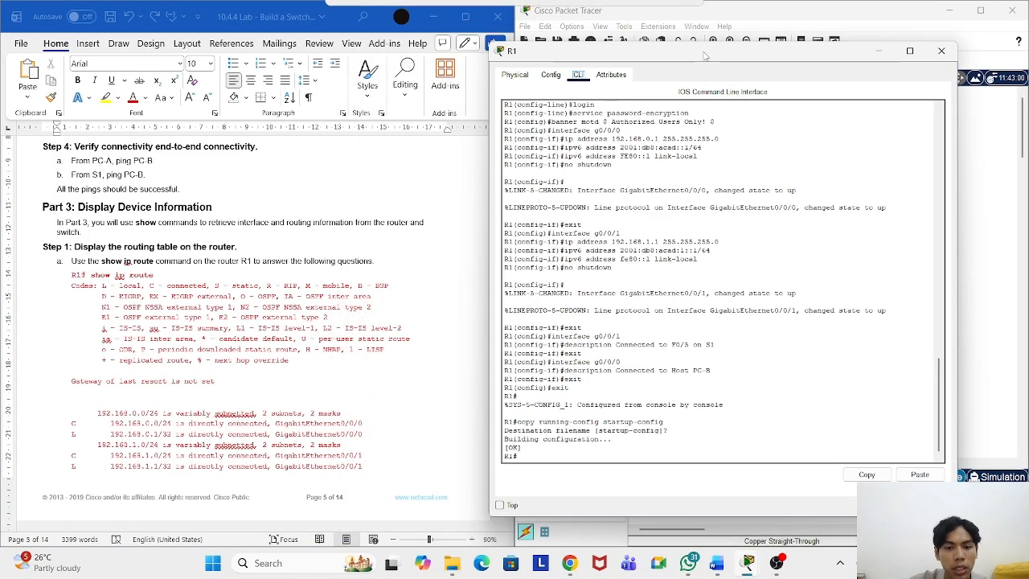
click(568, 454)
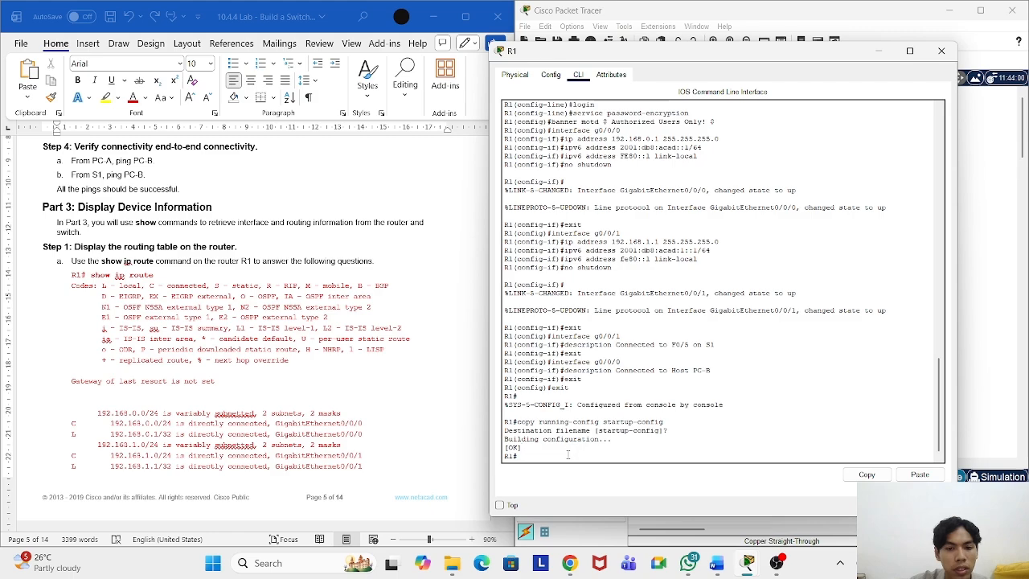
text(show )
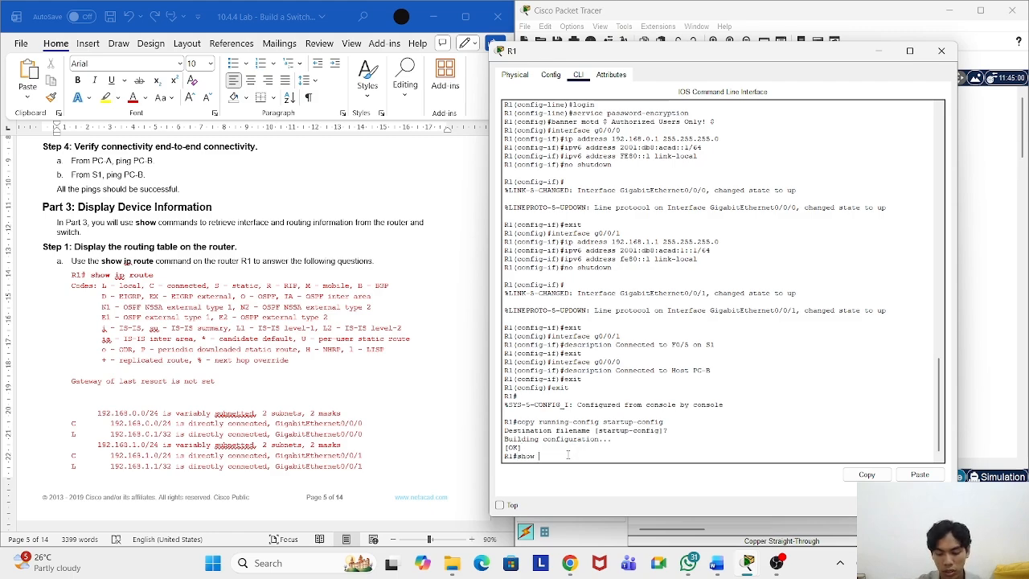
text(ip route)
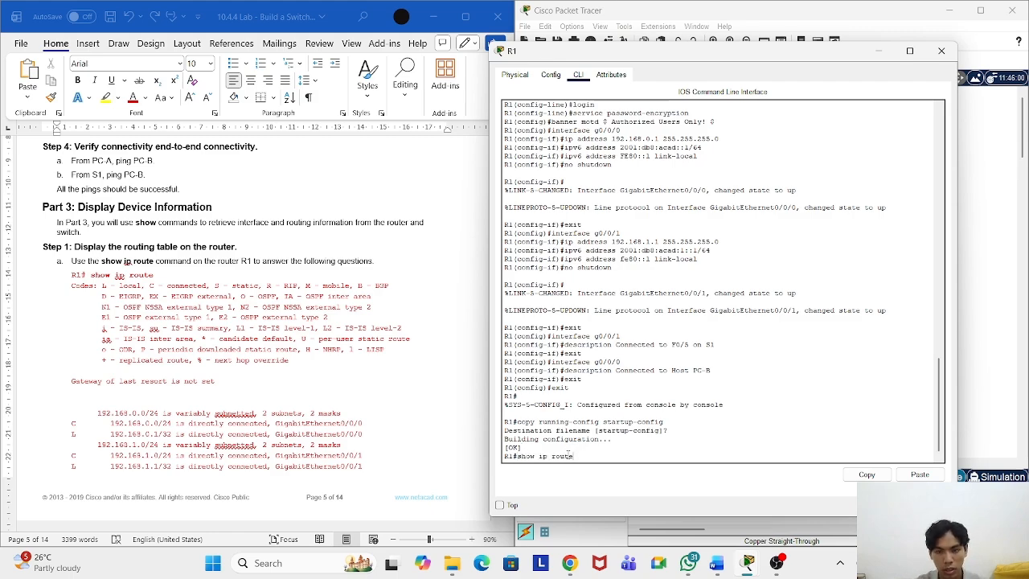
key(Return)
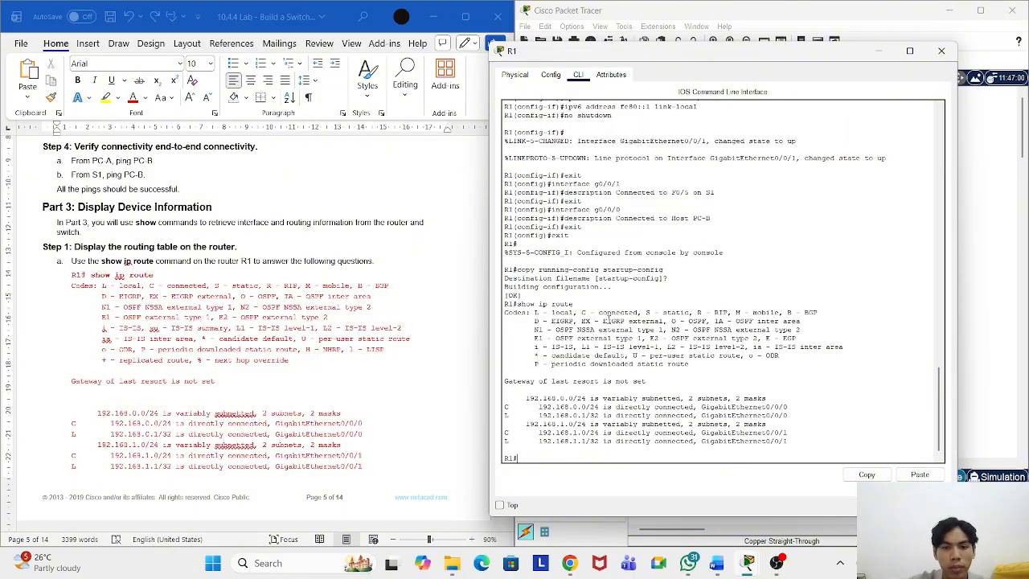
drag(697, 56, 738, 52)
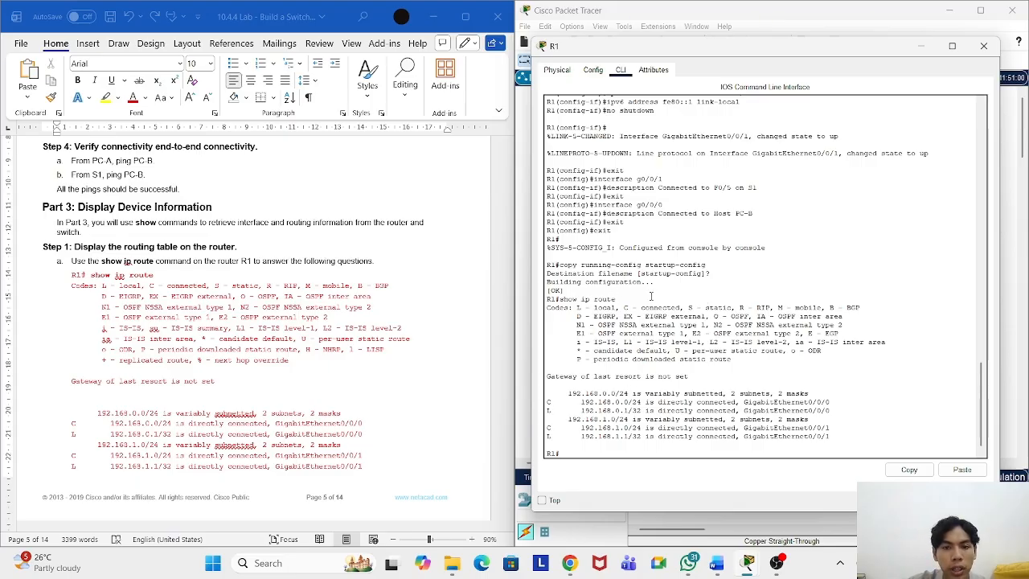
scroll(317, 348, down, 2)
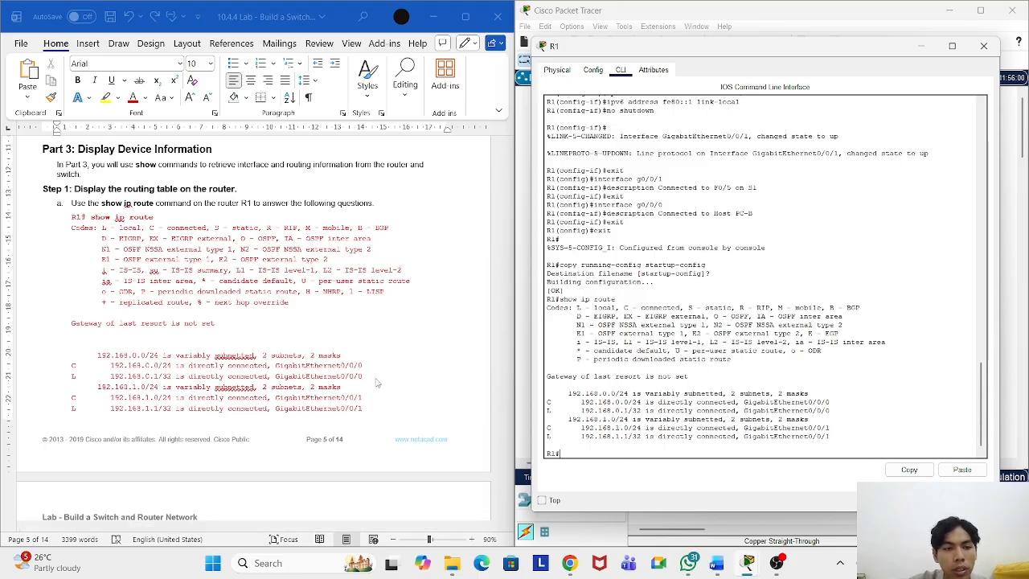
scroll(376, 383, down, 1)
scroll(373, 381, down, 5)
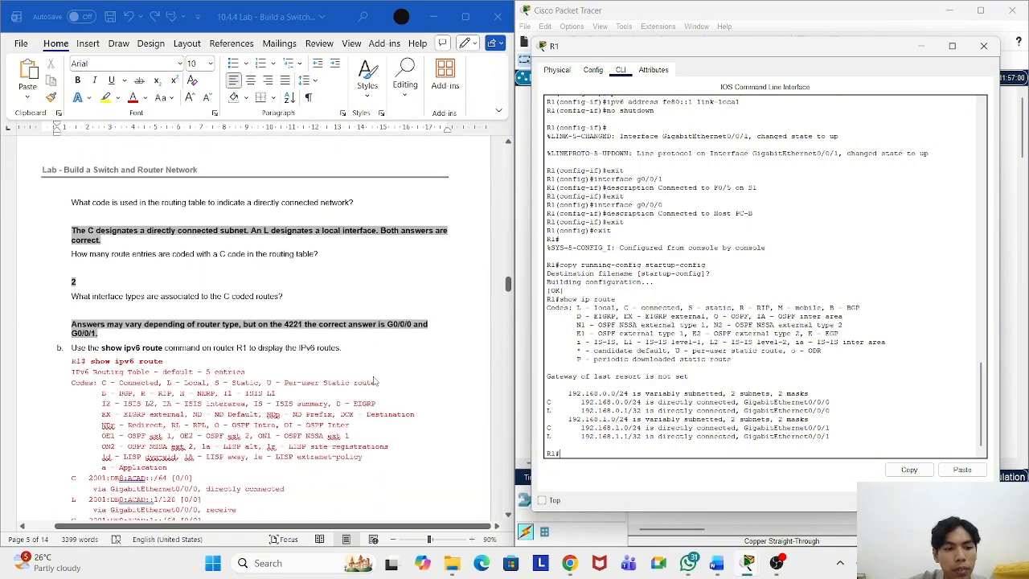
Step: Copy show ipv6 route from the worksheet into R1's CLI and run it
drag(165, 361, 95, 366)
right_click(100, 364)
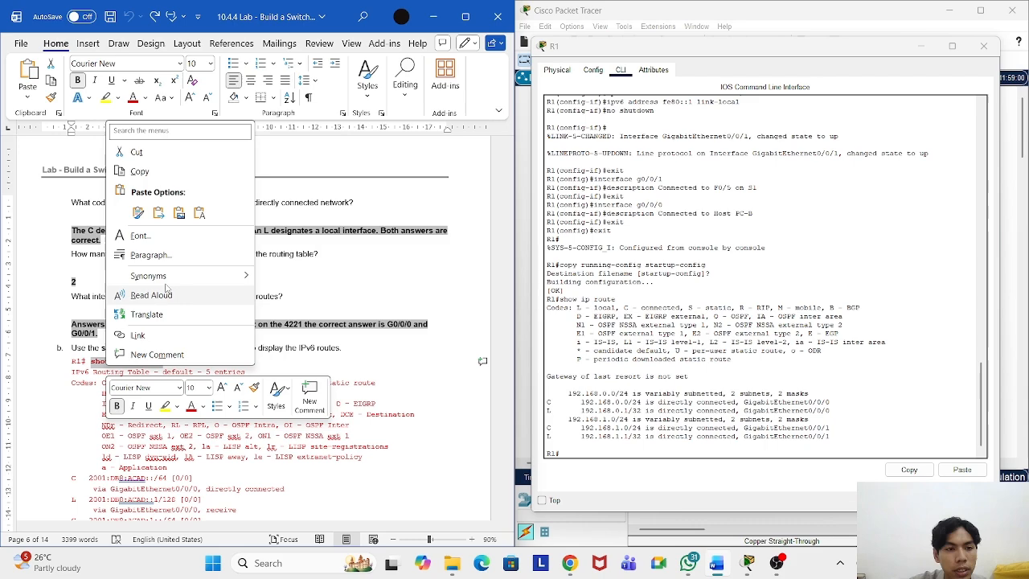
click(137, 174)
click(652, 483)
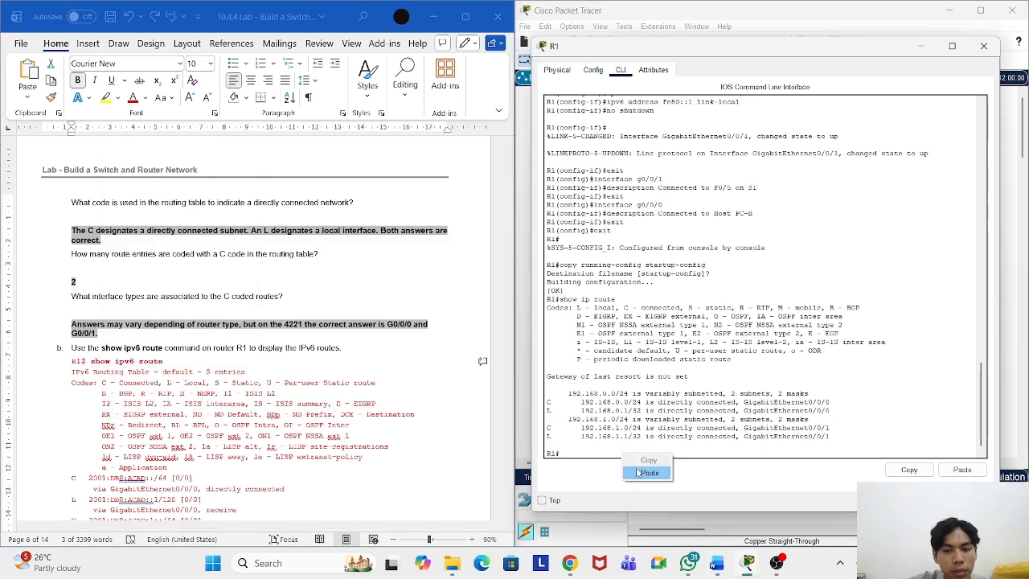
key(ctrl+v)
key(Return)
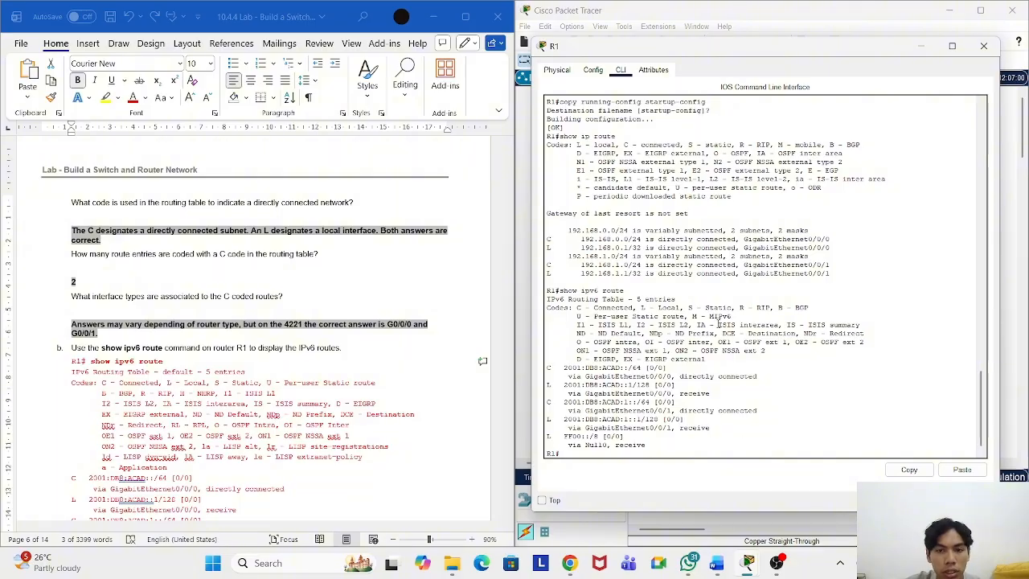
Step: Copy 'show ip interfaces g0/0/1' from the worksheet into R1's CLI and run it
scroll(466, 361, down, 8)
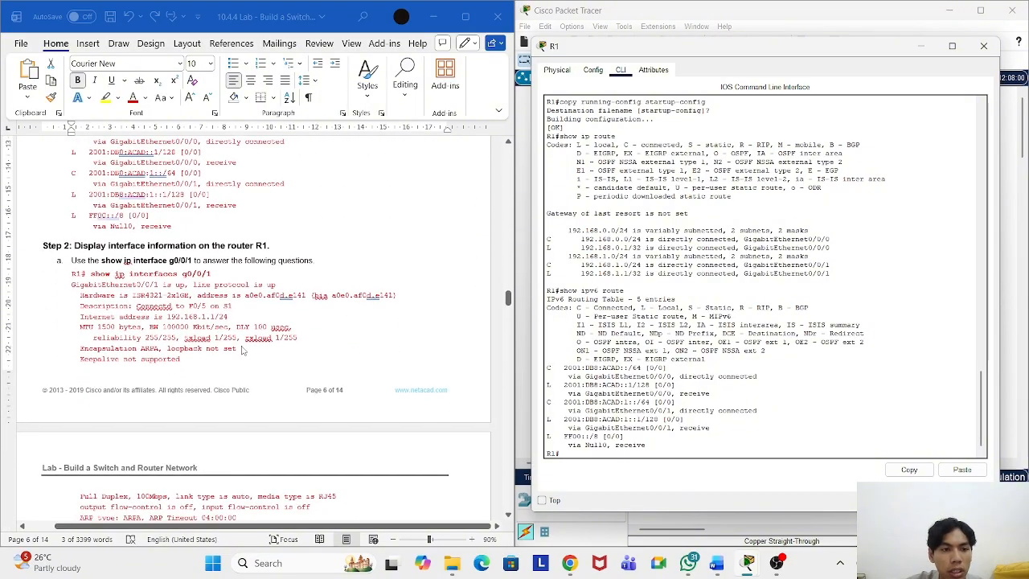
drag(212, 275, 114, 277)
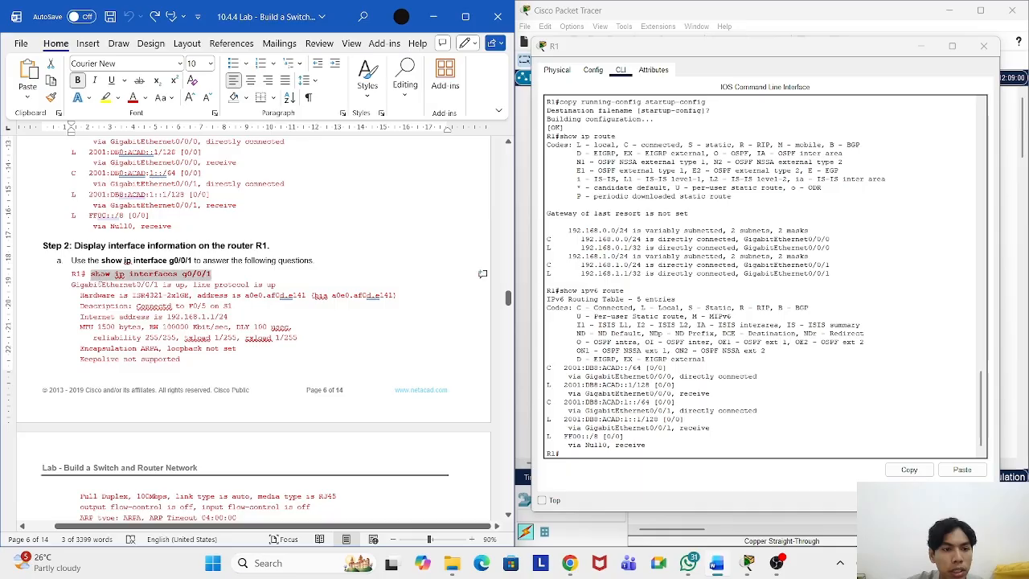
right_click(117, 277)
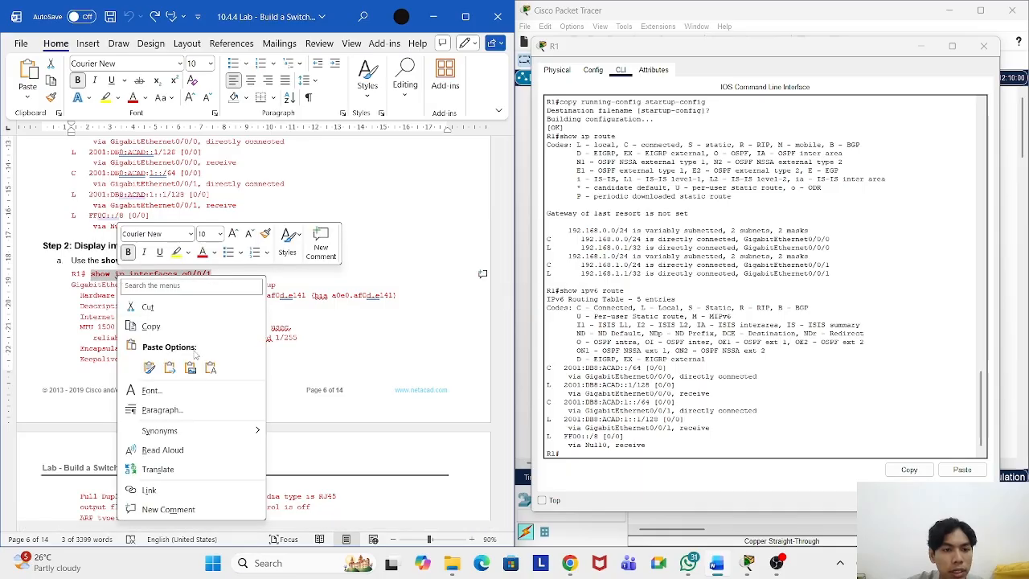
click(161, 328)
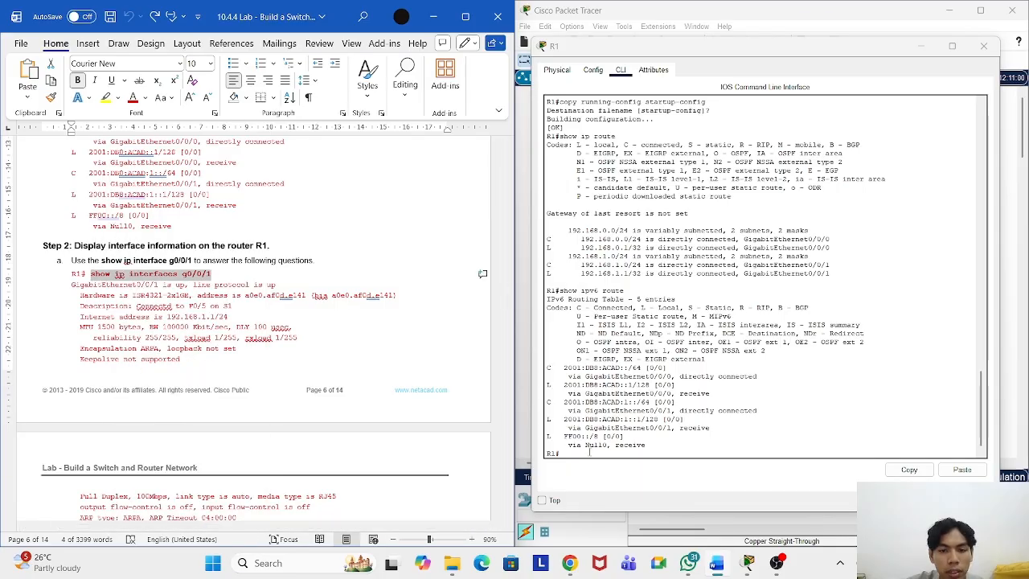
click(590, 452)
right_click(590, 452)
click(608, 473)
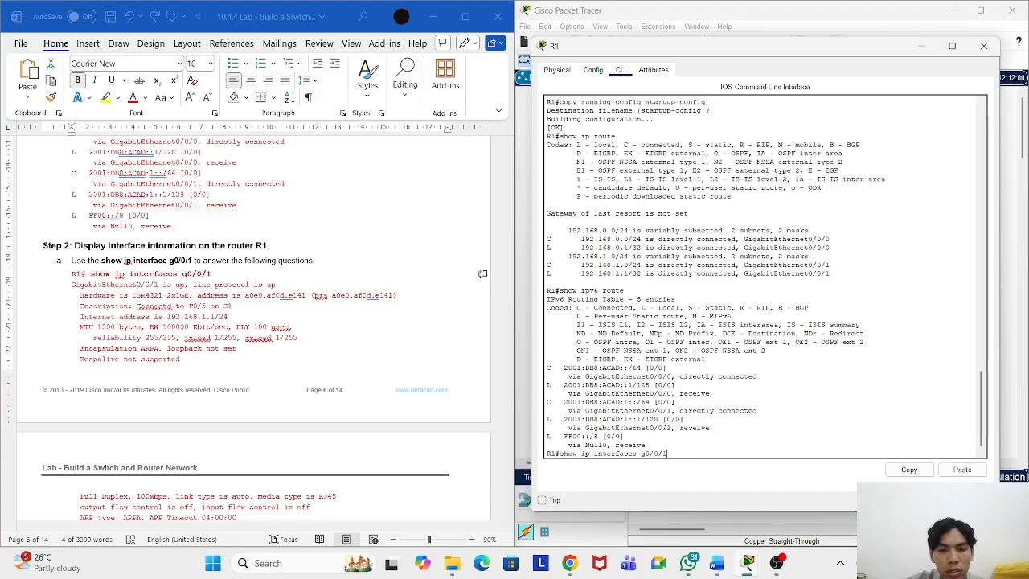
key(Return)
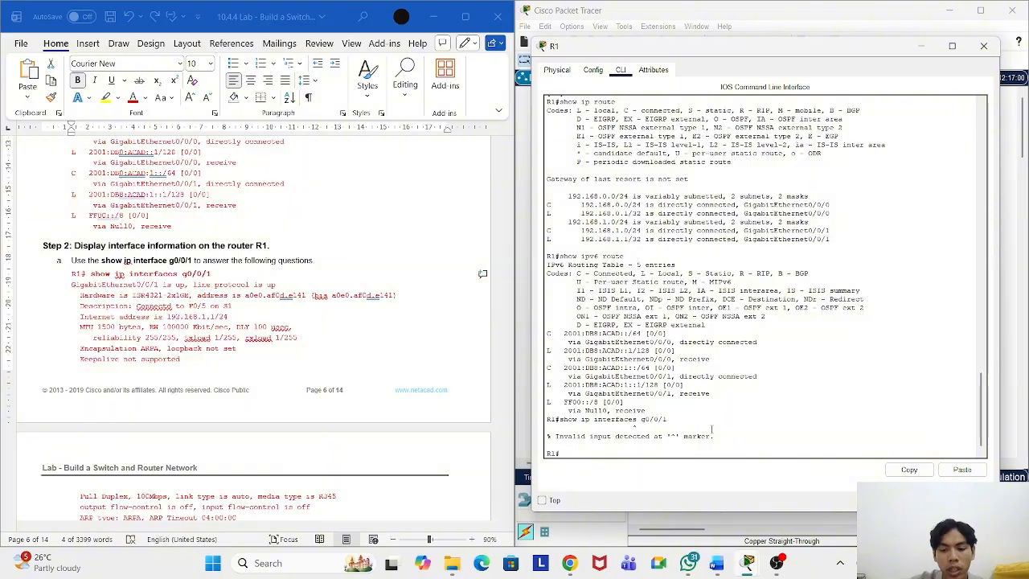
Step: Correct the command to show ip interface g0/0/1, run it and page through the details
key(Up)
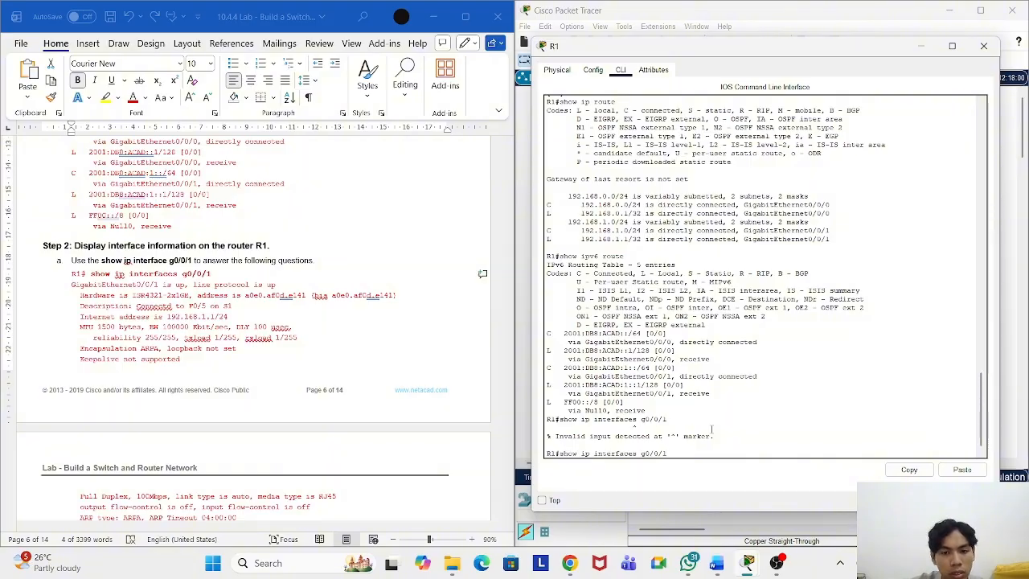
key(Left)
key(Left)
key(Left)
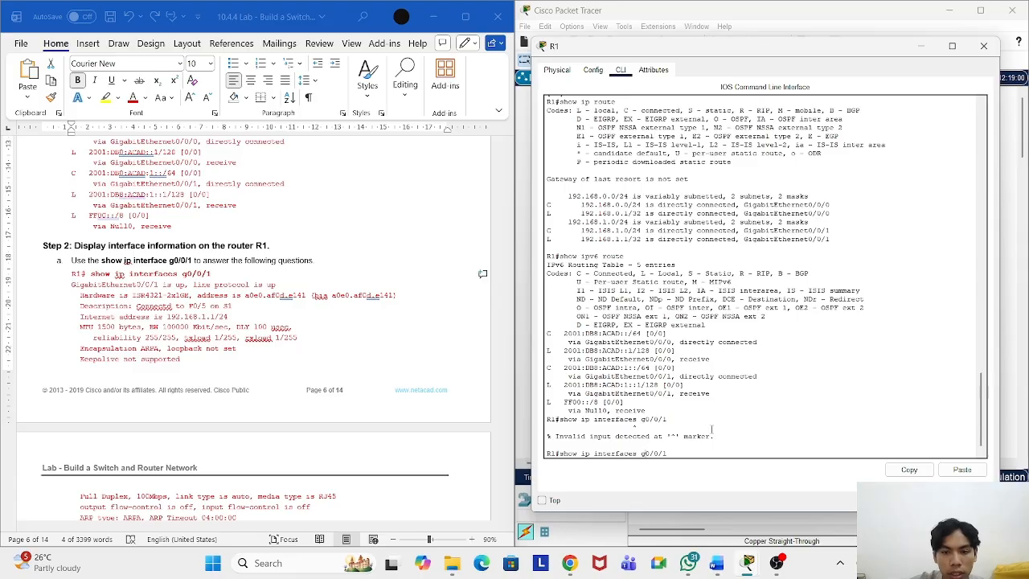
key(BackSpace)
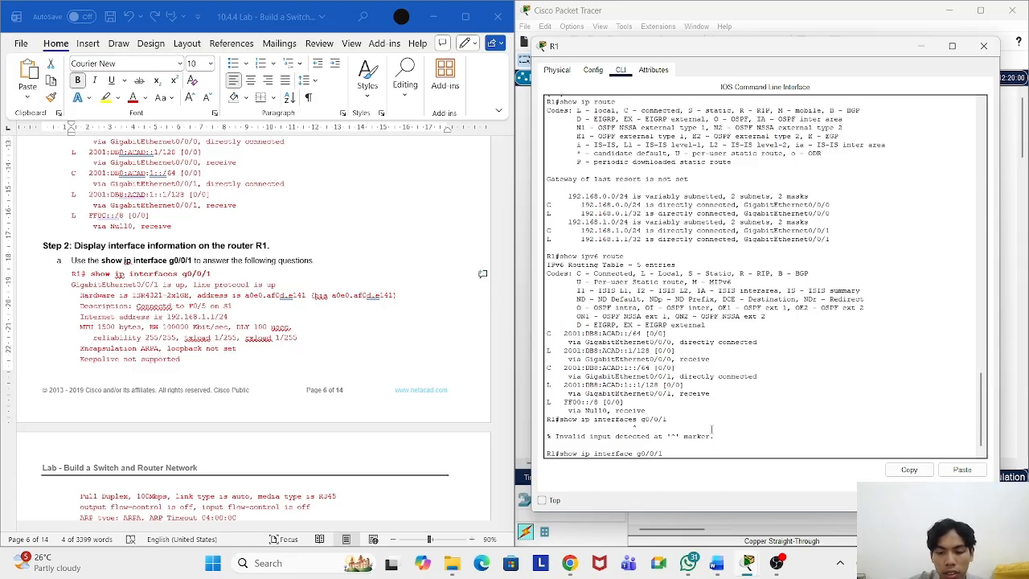
key(Return)
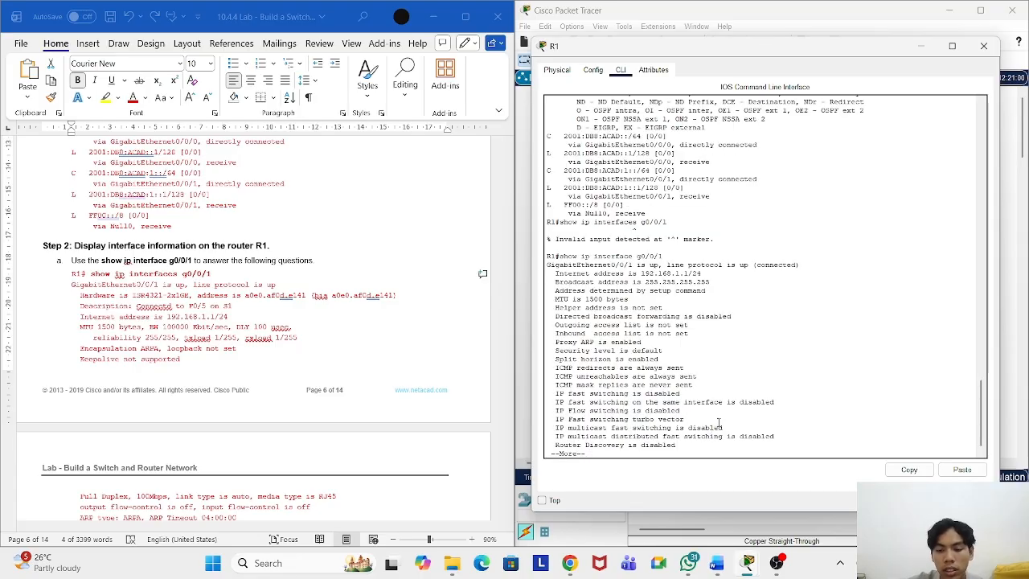
key(Return)
key(Return)
key(Return)
key(Return)
key(Return)
key(Return)
key(Return)
key(Return)
key(Return)
key(Return)
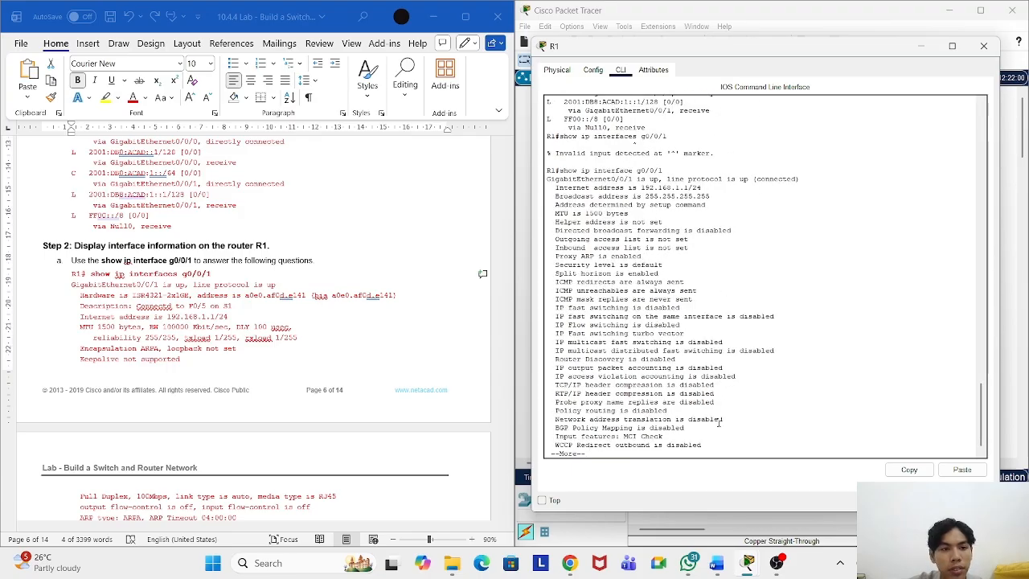
key(Return)
key(Return)
key(Return)
key(Return)
key(Return)
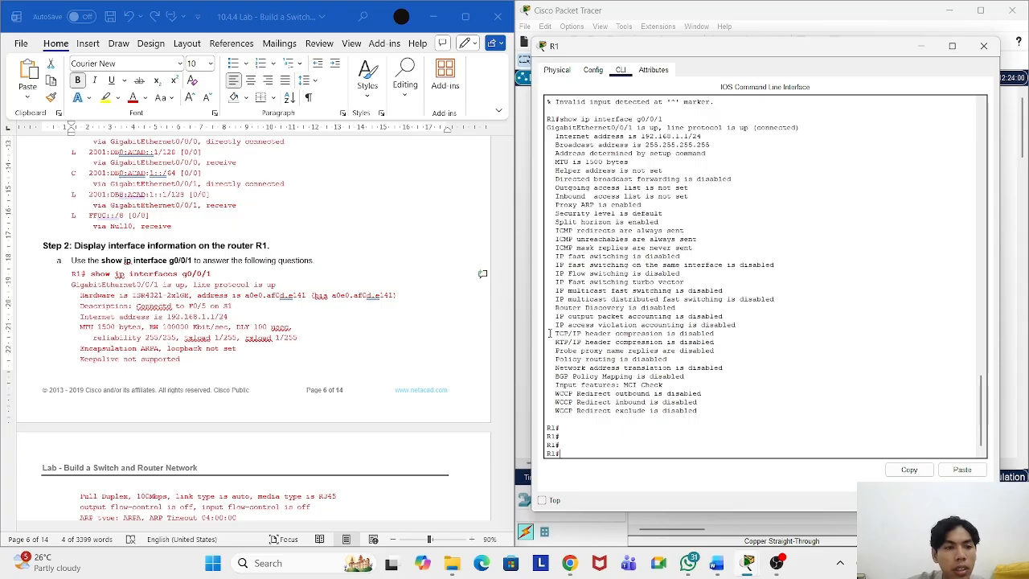
Step: Find and copy 'show ipv6 interface g0/0/1' in the Word worksheet
scroll(258, 327, up, 2)
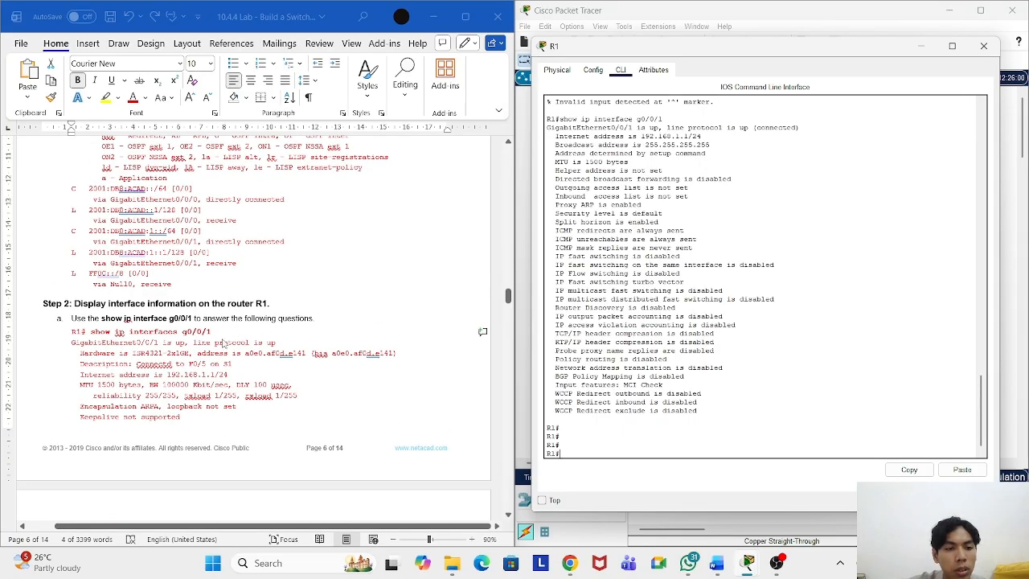
scroll(261, 330, down, 2)
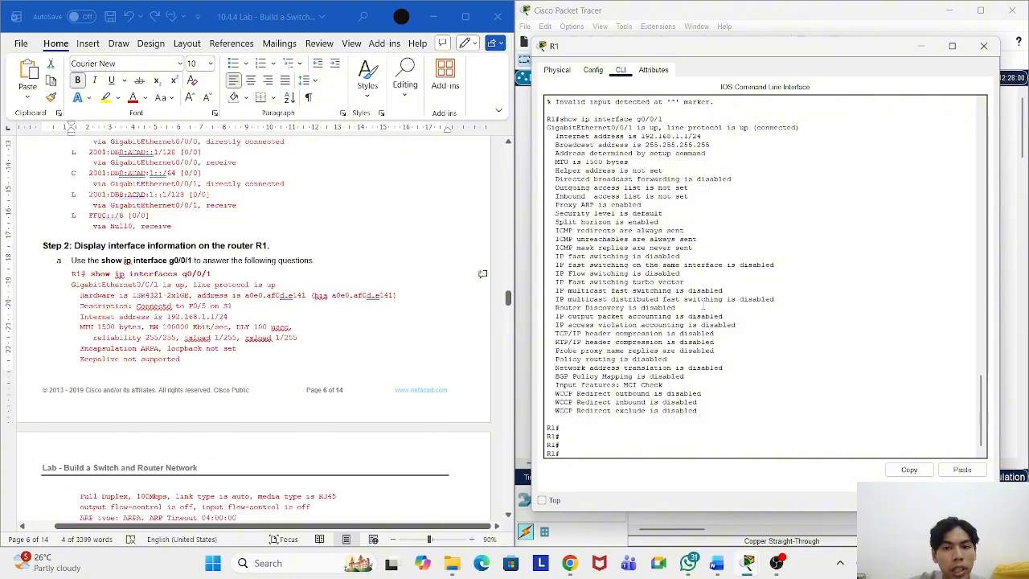
scroll(738, 300, up, 2)
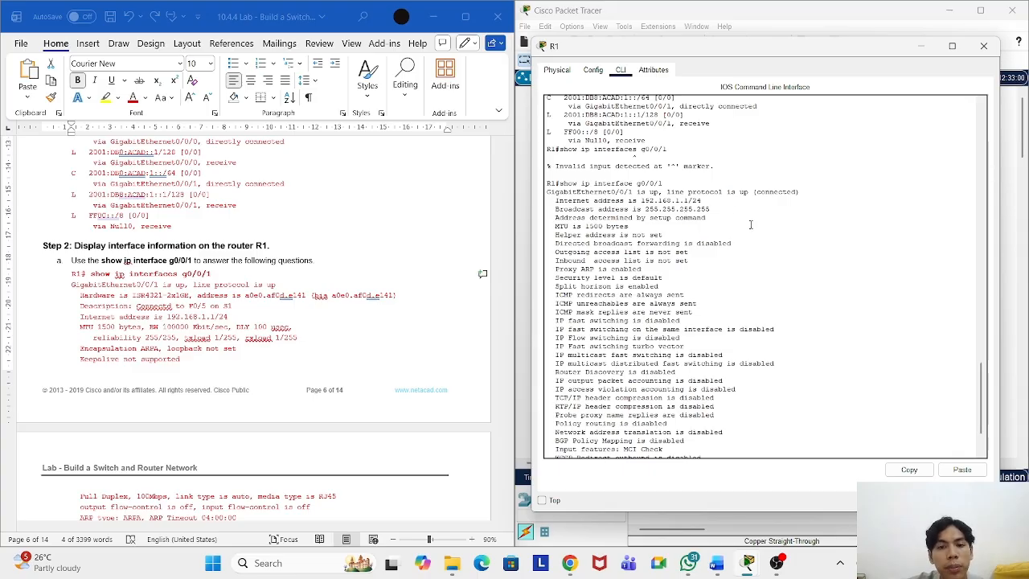
scroll(750, 224, down, 2)
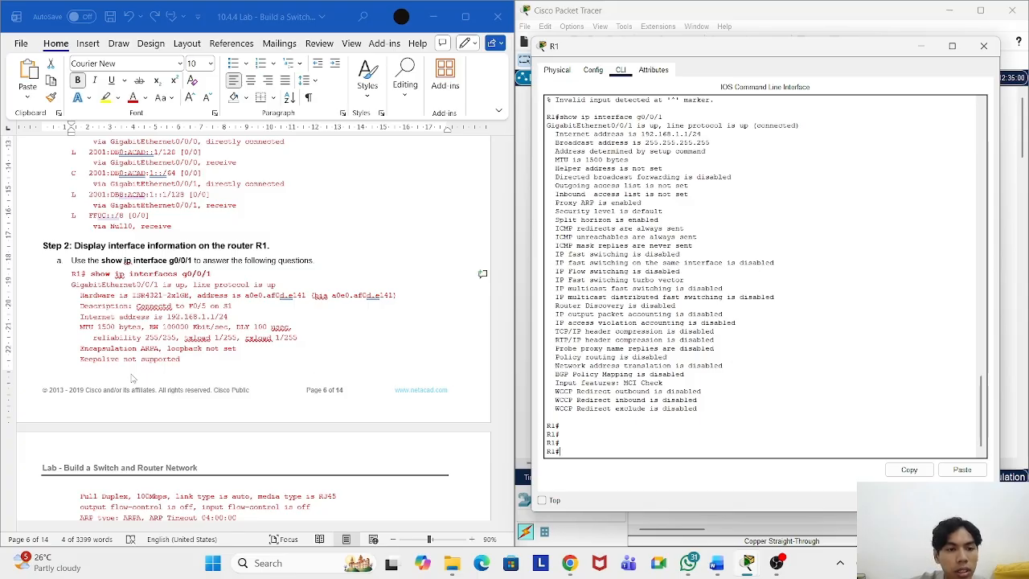
scroll(242, 375, down, 5)
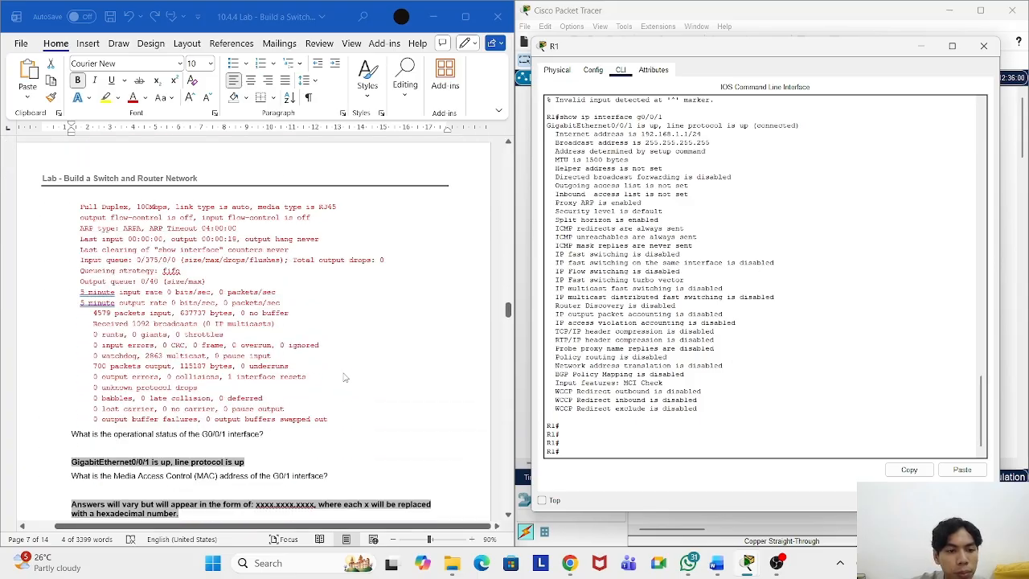
scroll(344, 378, down, 2)
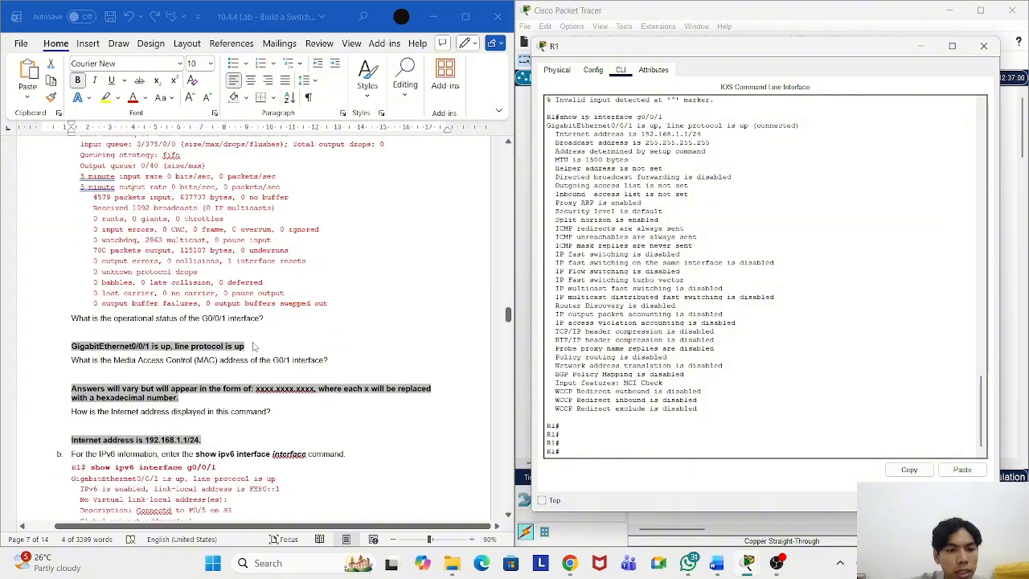
scroll(257, 384, down, 2)
drag(219, 352, 90, 352)
right_click(113, 354)
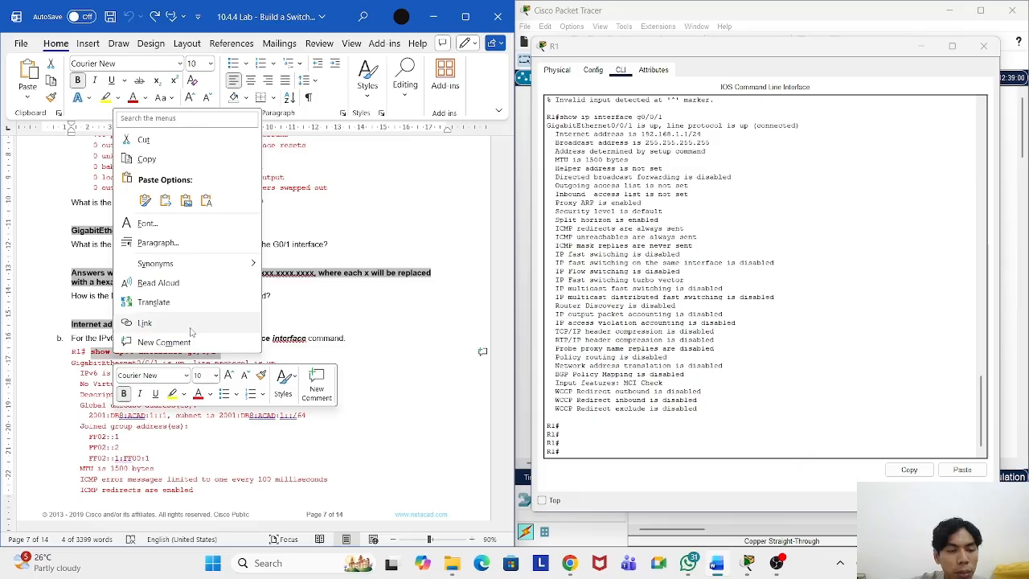
click(146, 159)
Step: Run it at R1's prompt, showing link-local FE80::1 and global 2001:DB8:ACAD:1::1/64
click(615, 450)
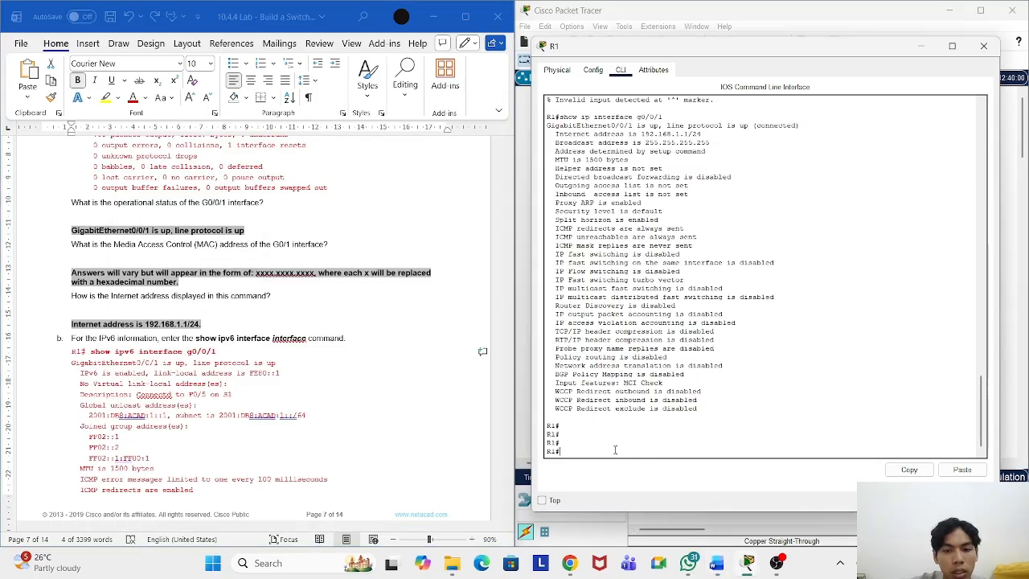
right_click(615, 450)
click(639, 466)
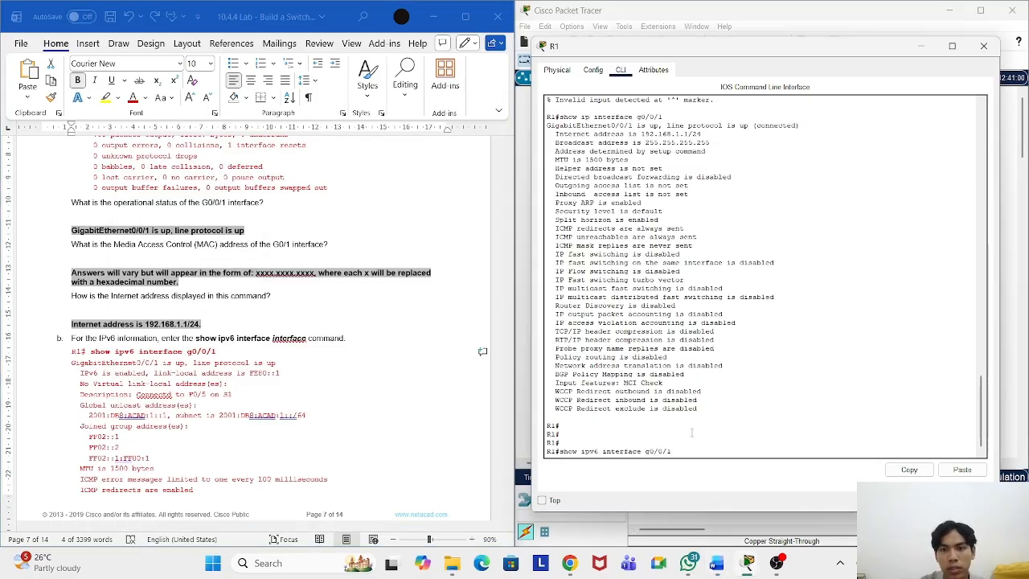
key(Return)
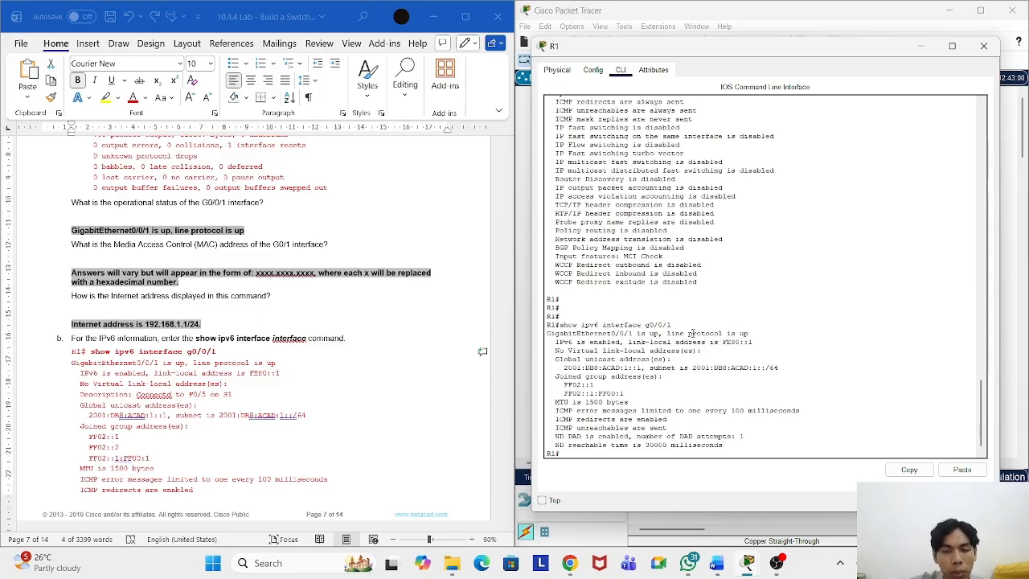
scroll(694, 335, down, 1)
scroll(372, 354, down, 4)
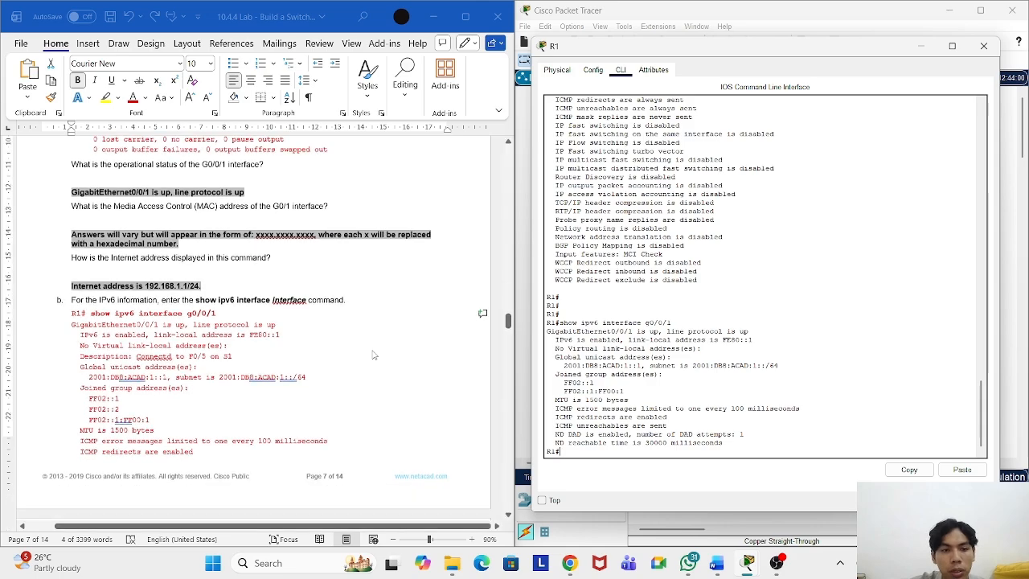
scroll(372, 355, down, 8)
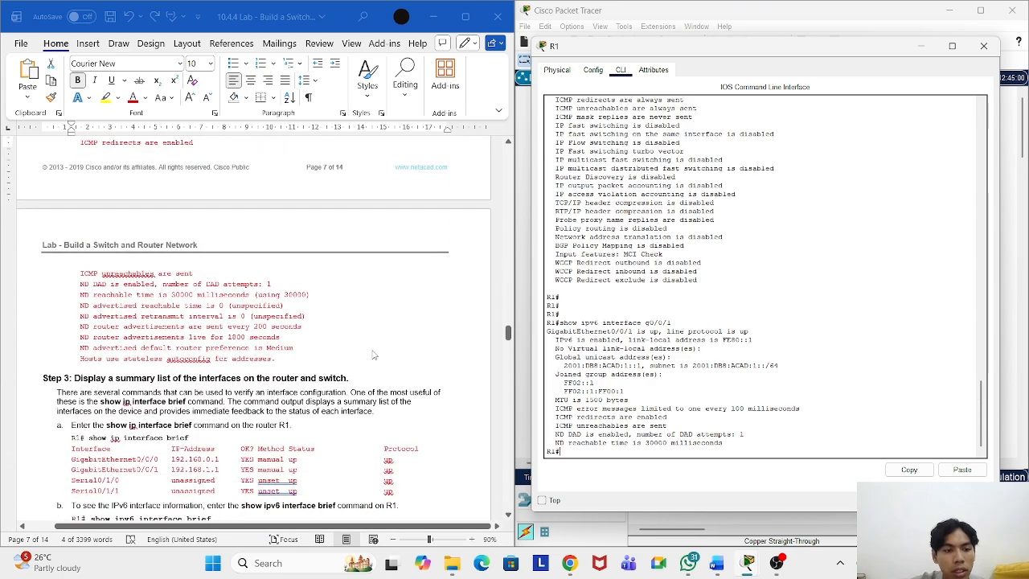
Step: Run Step 3's show ip interface brief on R1, showing G0/0/0 192.168.0.1 and G0/0/1 192.168.1.1 up/up
click(190, 350)
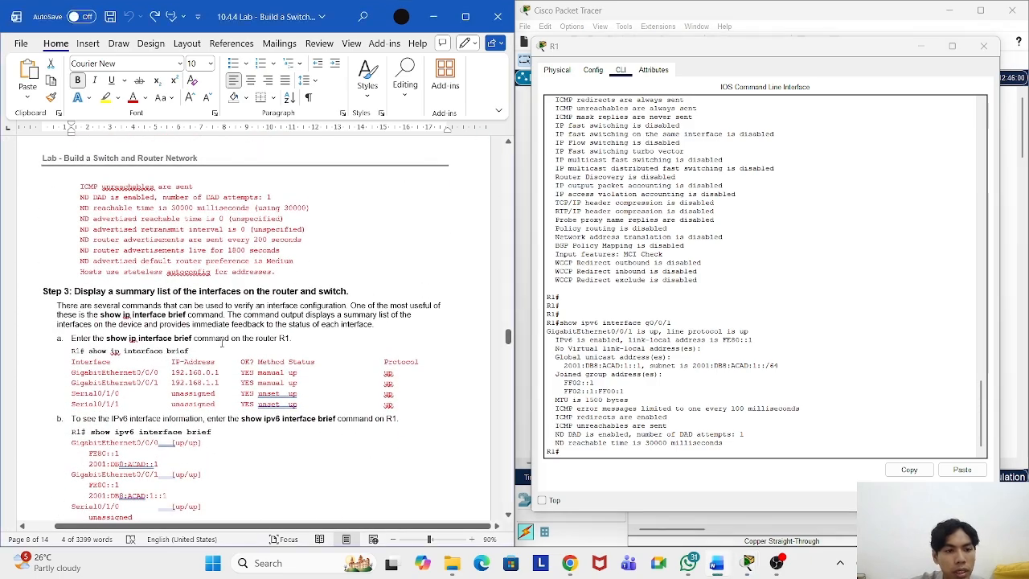
drag(191, 351, 89, 352)
right_click(112, 352)
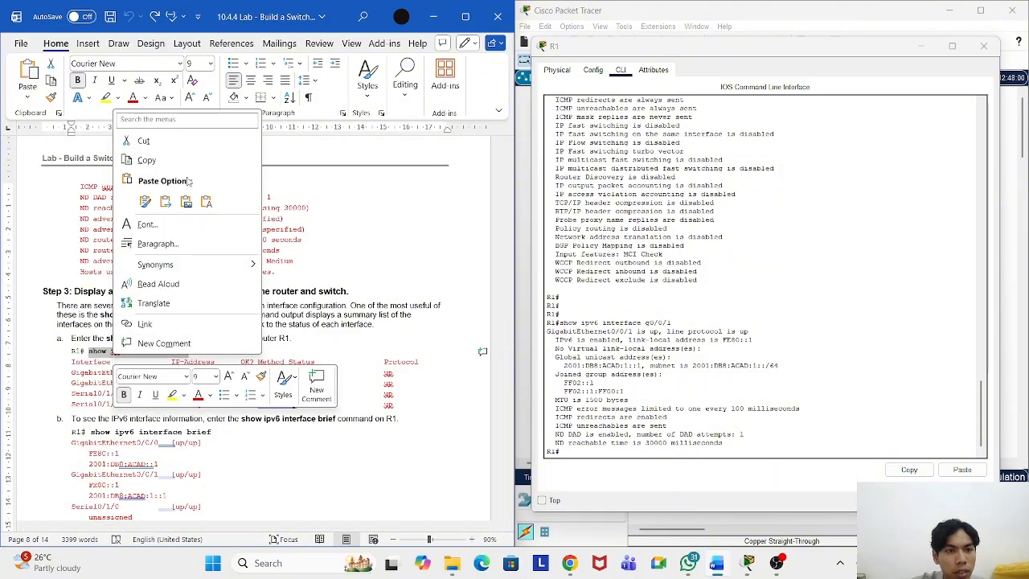
click(147, 160)
right_click(620, 455)
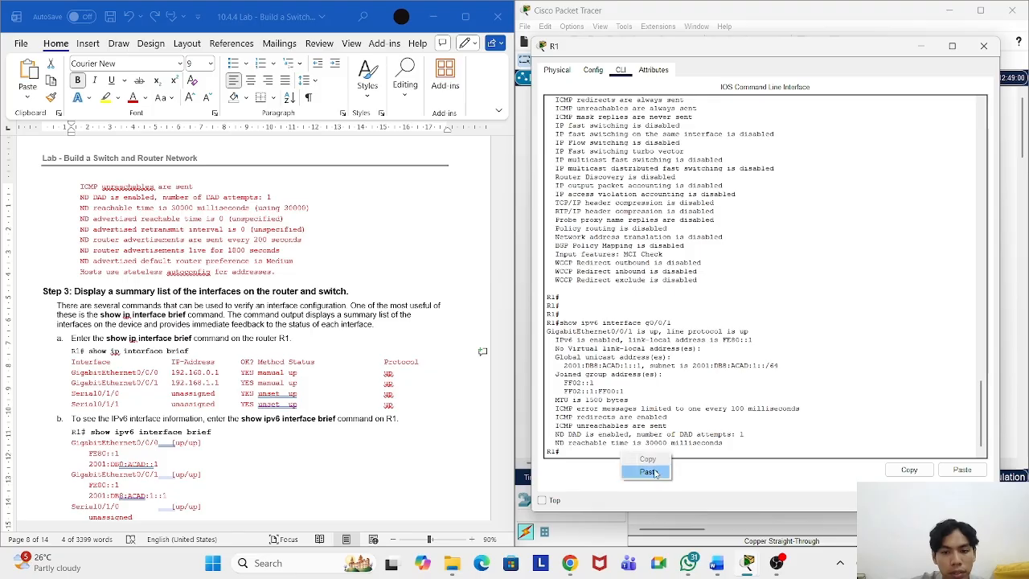
click(649, 471)
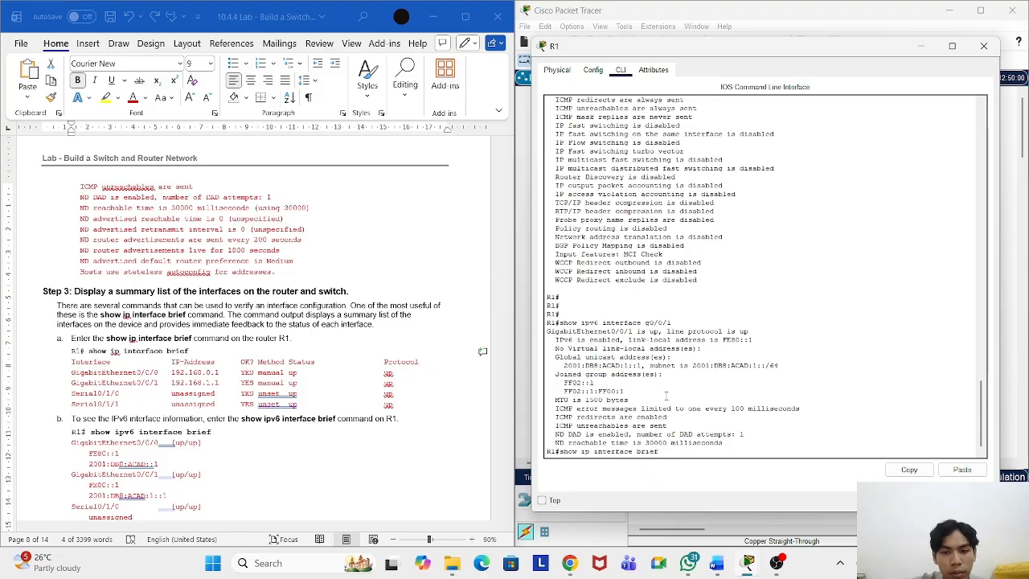
key(Return)
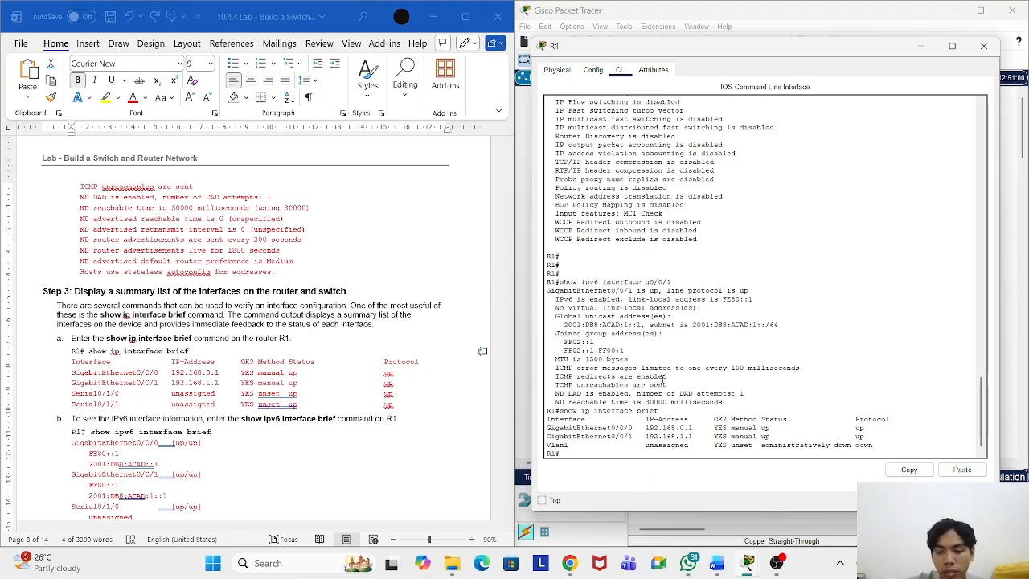
key(Return)
key(Return)
key(Return)
key(Return)
key(Return)
key(Return)
key(Return)
key(Return)
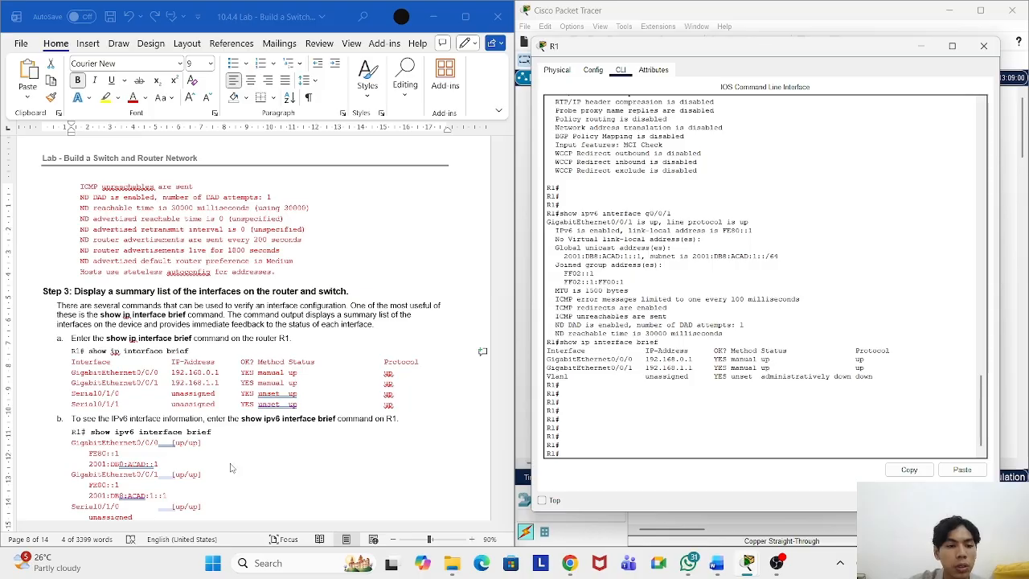
scroll(229, 402, down, 1)
Step: Copy show ipv6 interface brief from the worksheet into R1's CLI and run it
drag(213, 403, 92, 406)
right_click(120, 411)
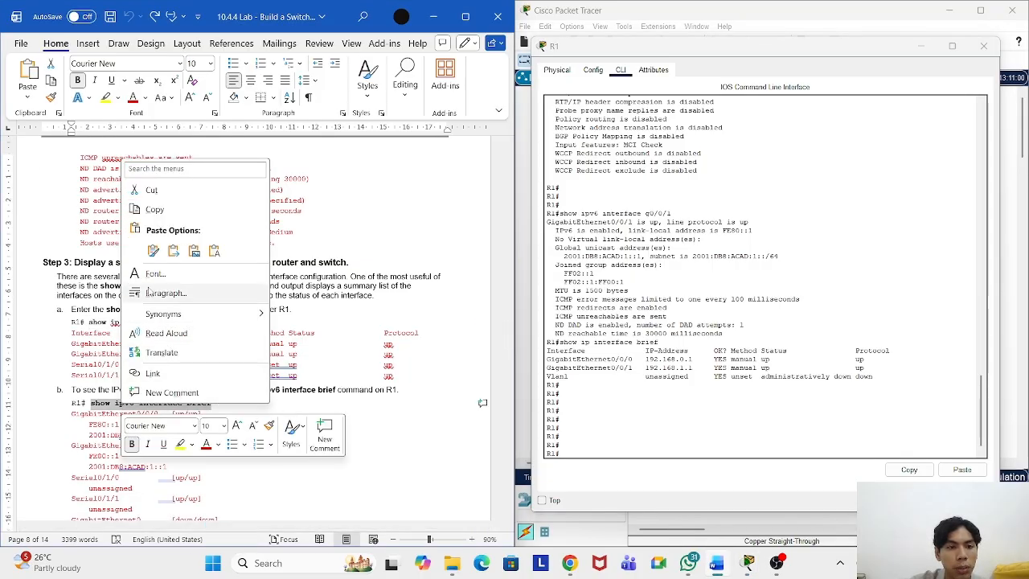
click(183, 210)
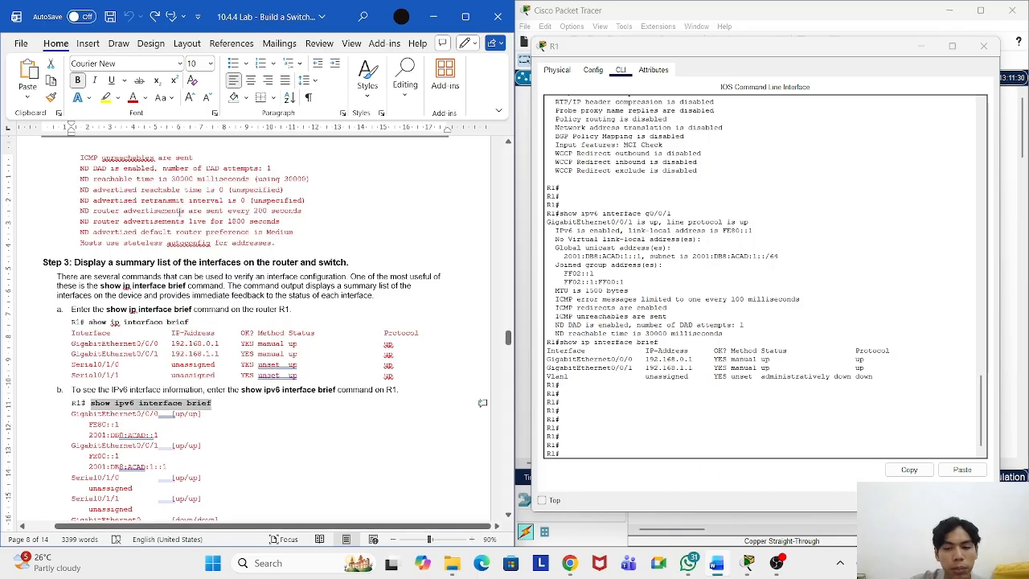
click(596, 455)
right_click(596, 455)
click(623, 471)
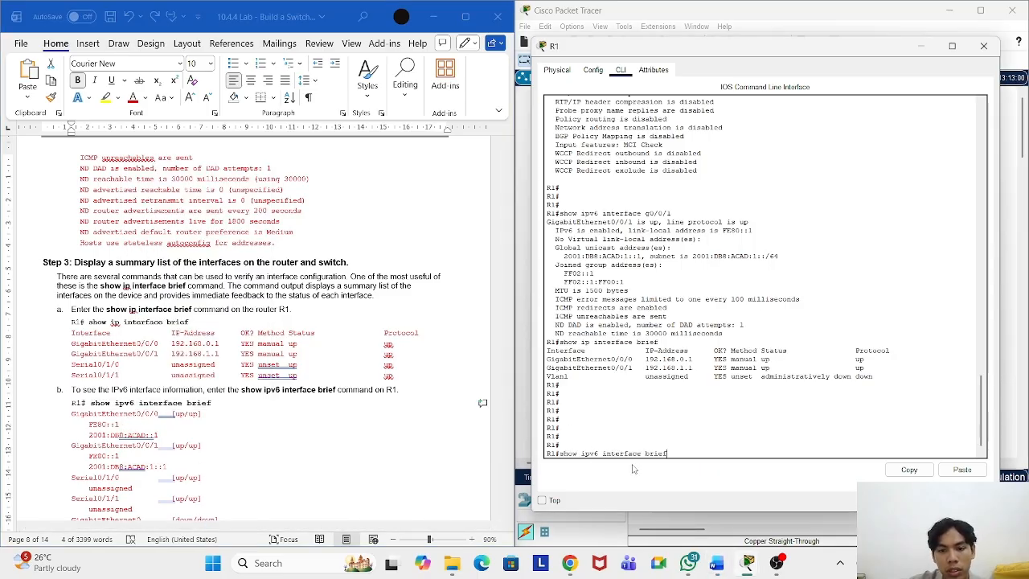
key(Return)
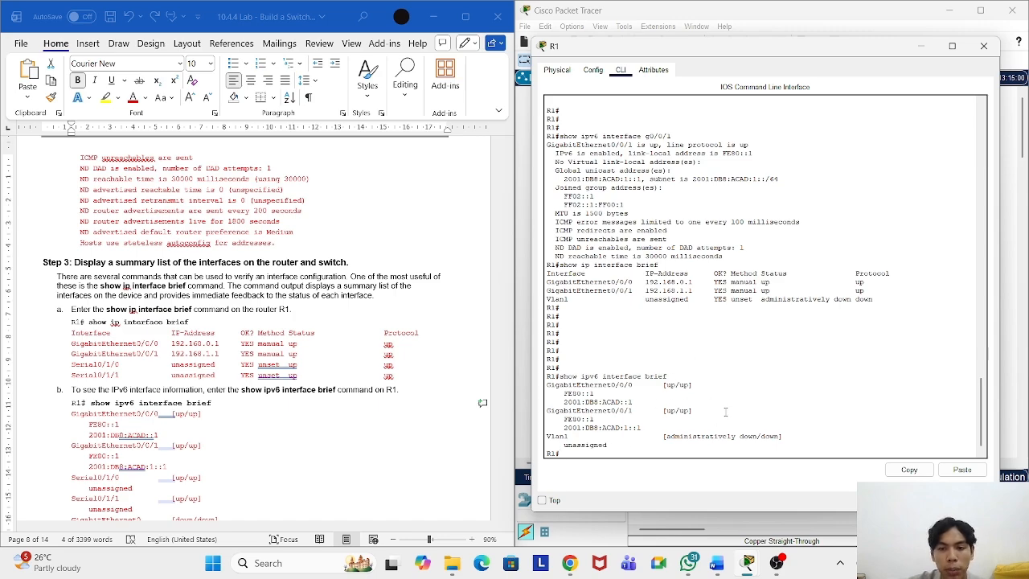
Step: Review the output and select S1's show ip interface brief command in the worksheet
scroll(206, 385, down, 5)
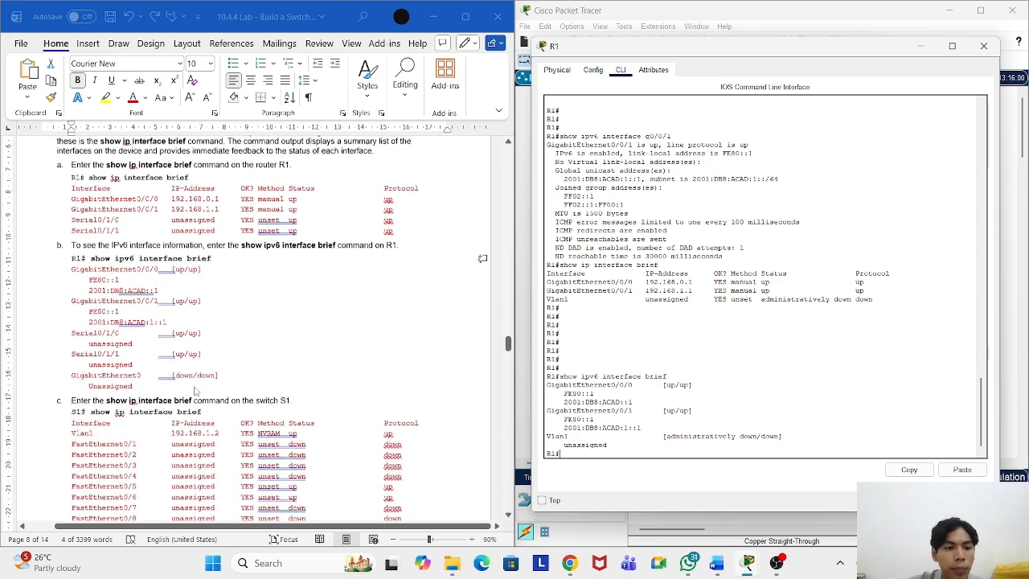
scroll(206, 385, down, 15)
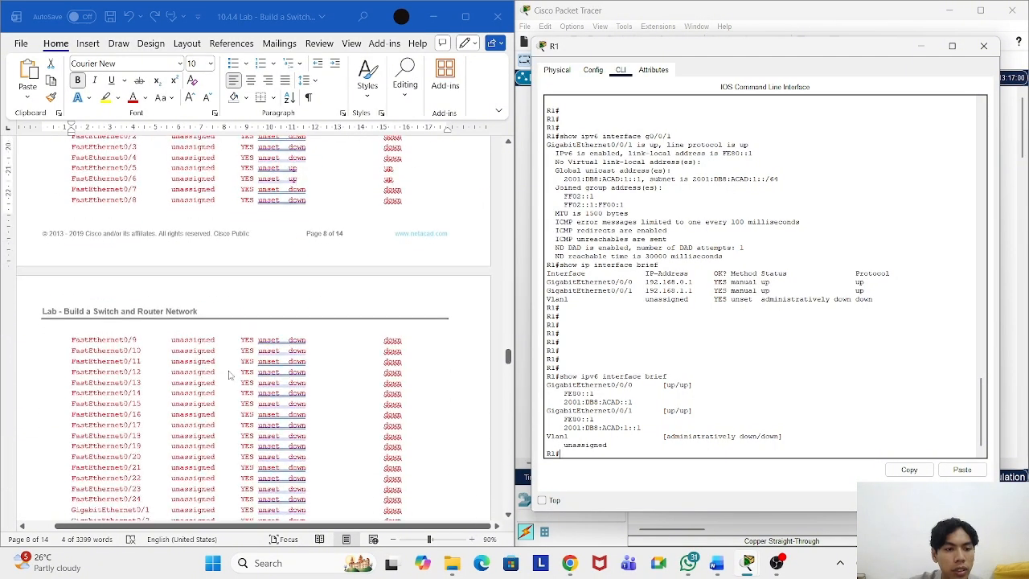
scroll(229, 374, up, 15)
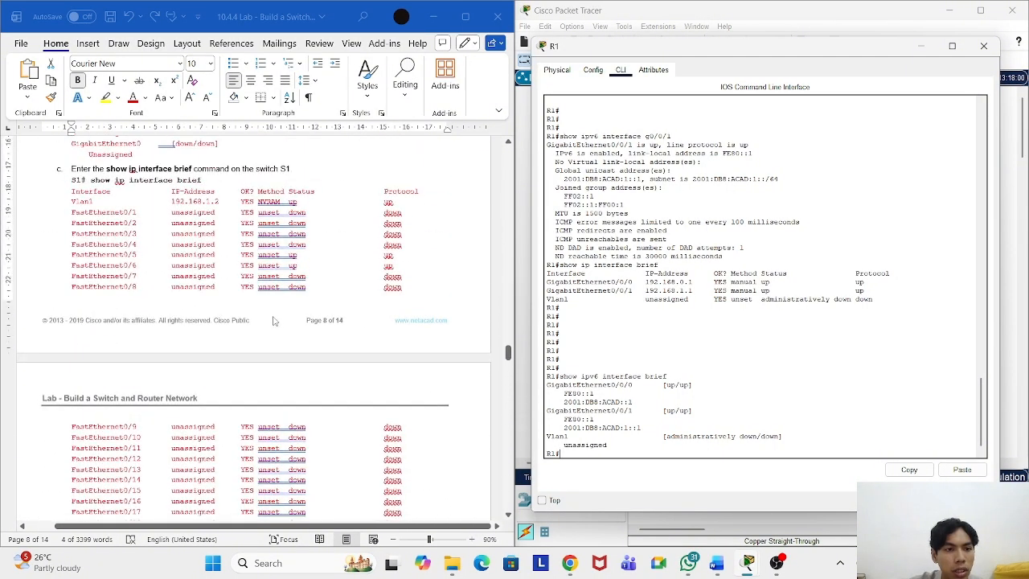
drag(207, 296, 90, 297)
Step: Copy S1's show ip interface brief command, close R1's window and open S1's CLI
right_click(107, 297)
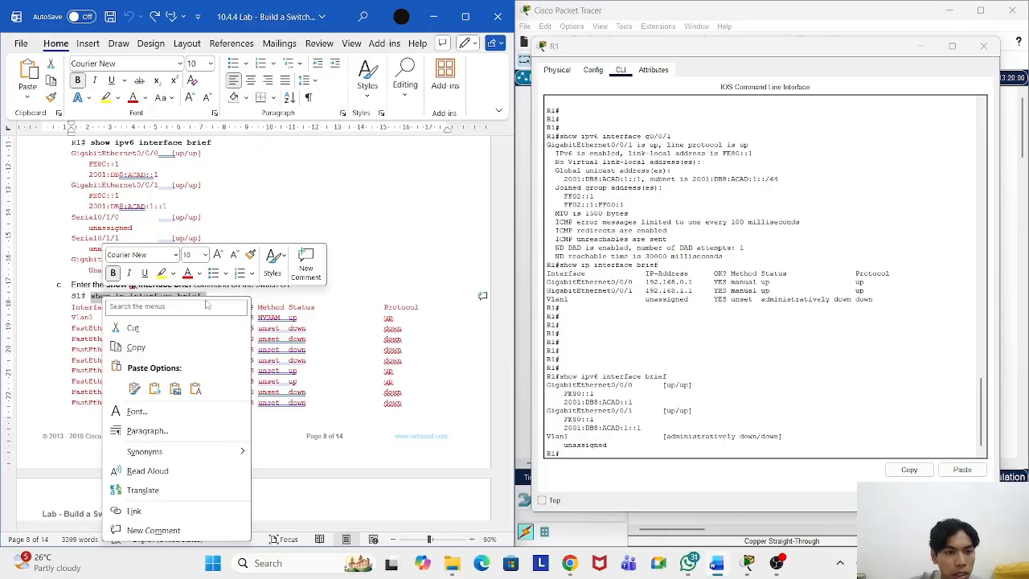
click(195, 349)
click(353, 288)
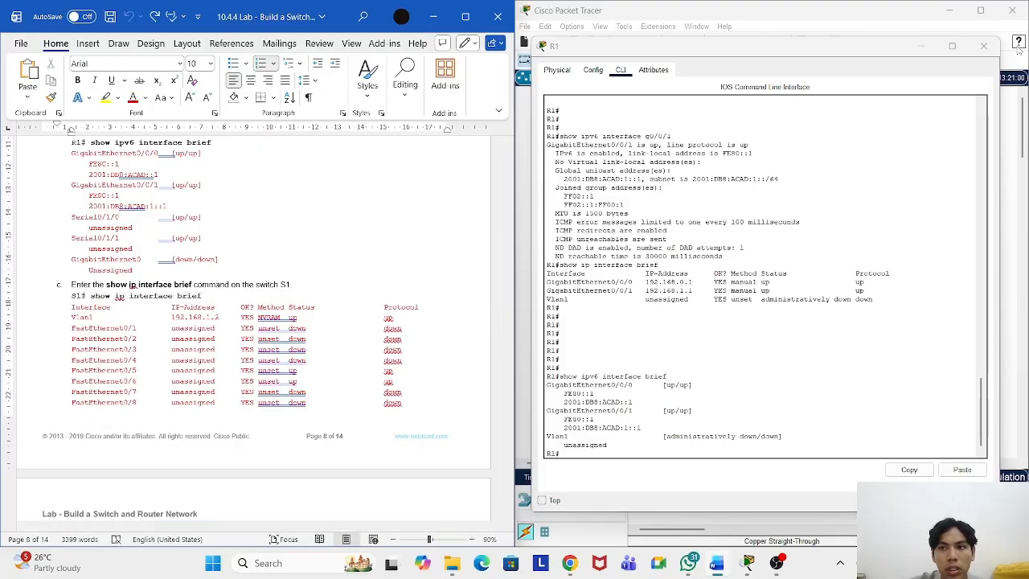
click(984, 46)
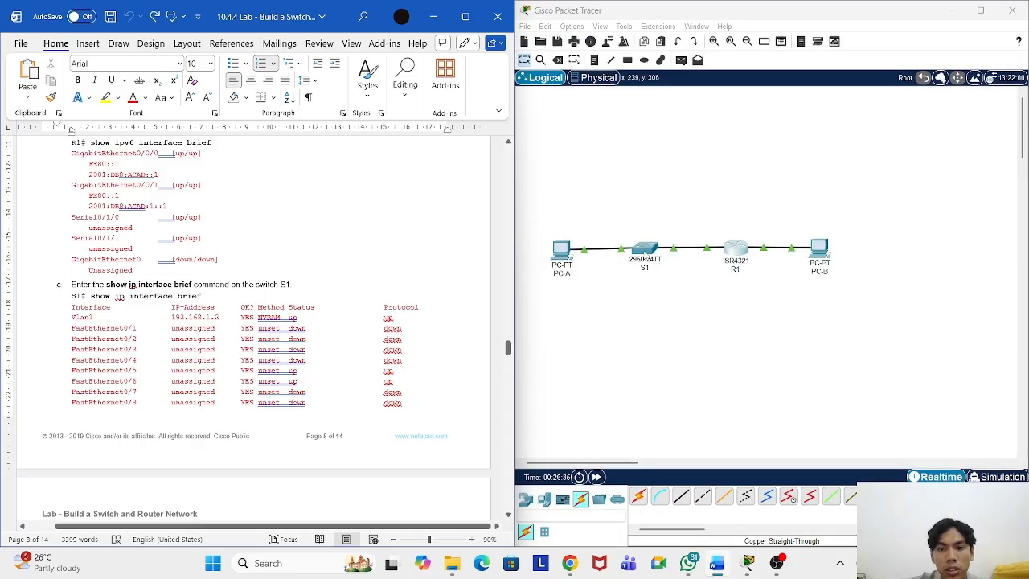
click(640, 254)
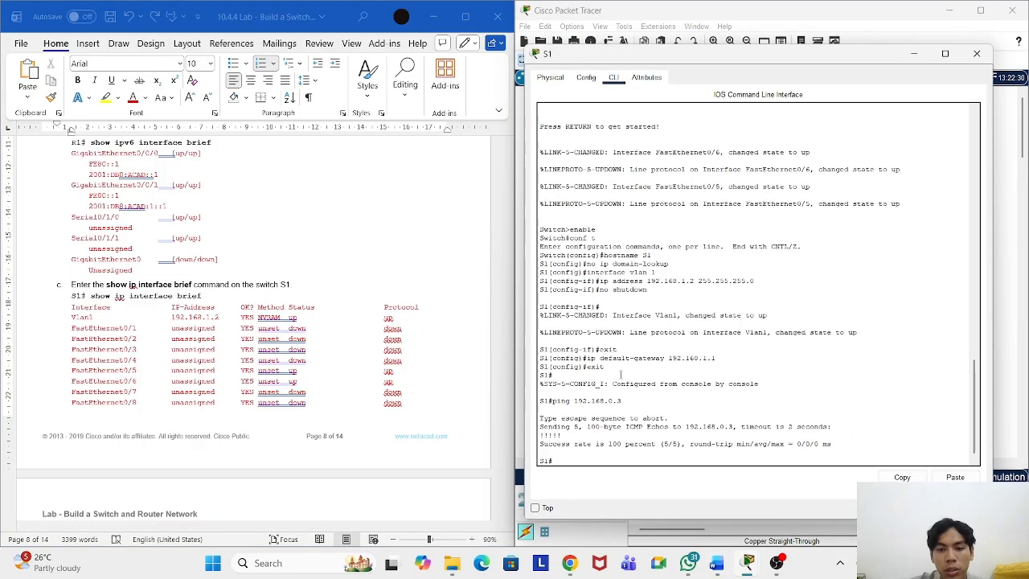
Step: Run show ip interface brief on S1 and page through, showing Vlan1 up at 192.168.1.2
right_click(598, 461)
click(623, 482)
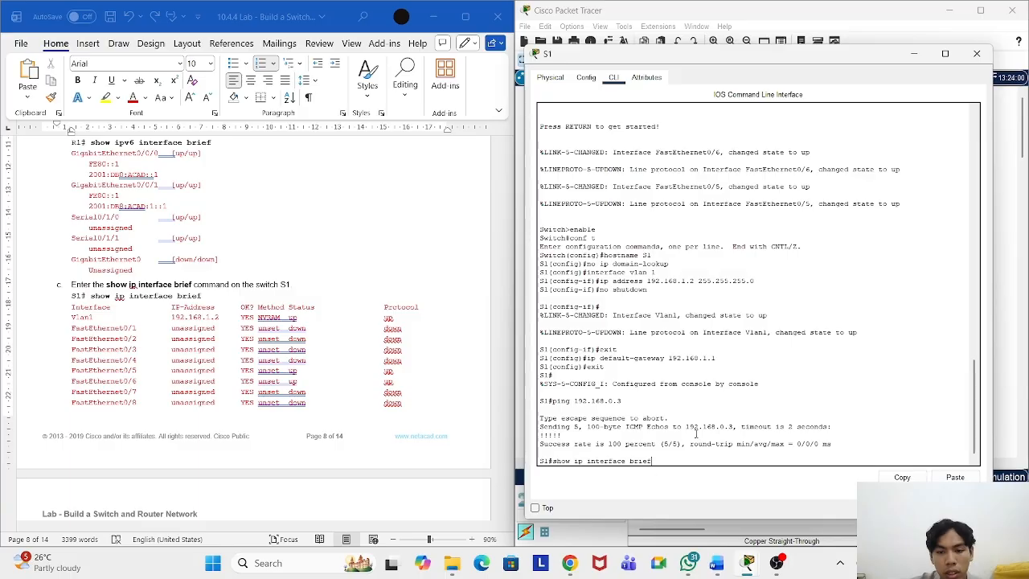
key(Return)
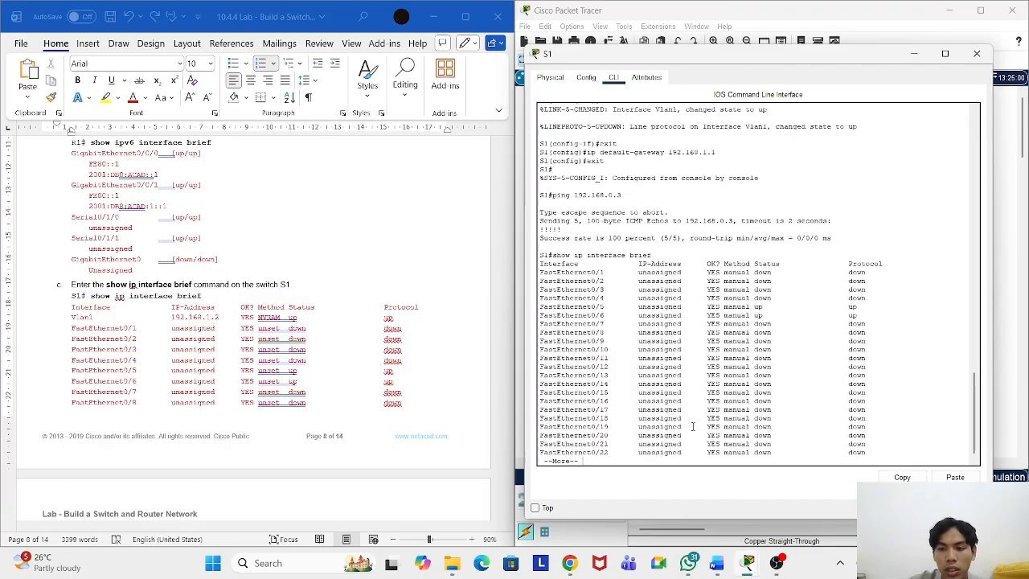
key(space)
key(Return)
key(Return)
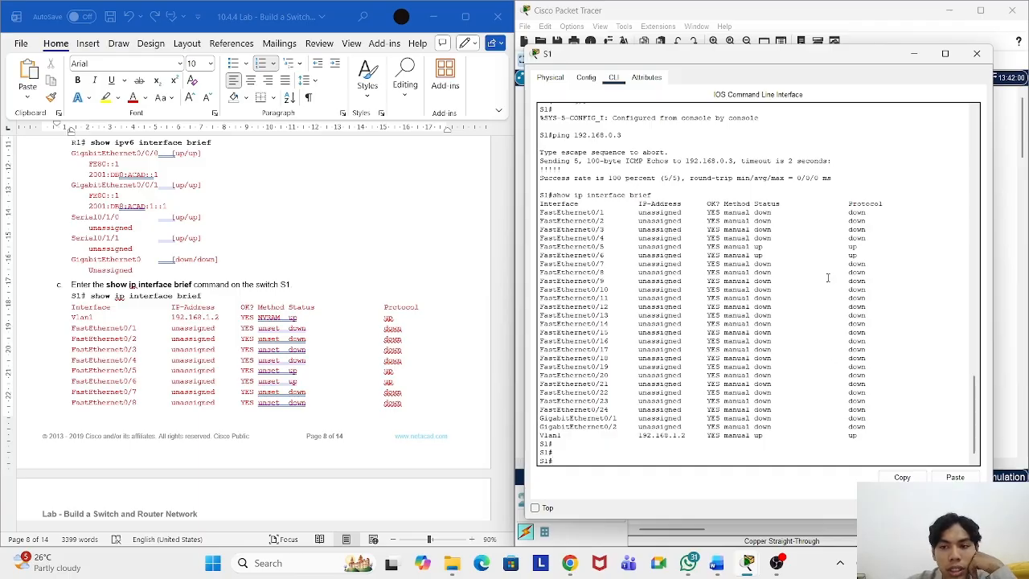
Step: Scroll the Word document down toward the Reflection Questions on page 9
scroll(283, 342, down, 12)
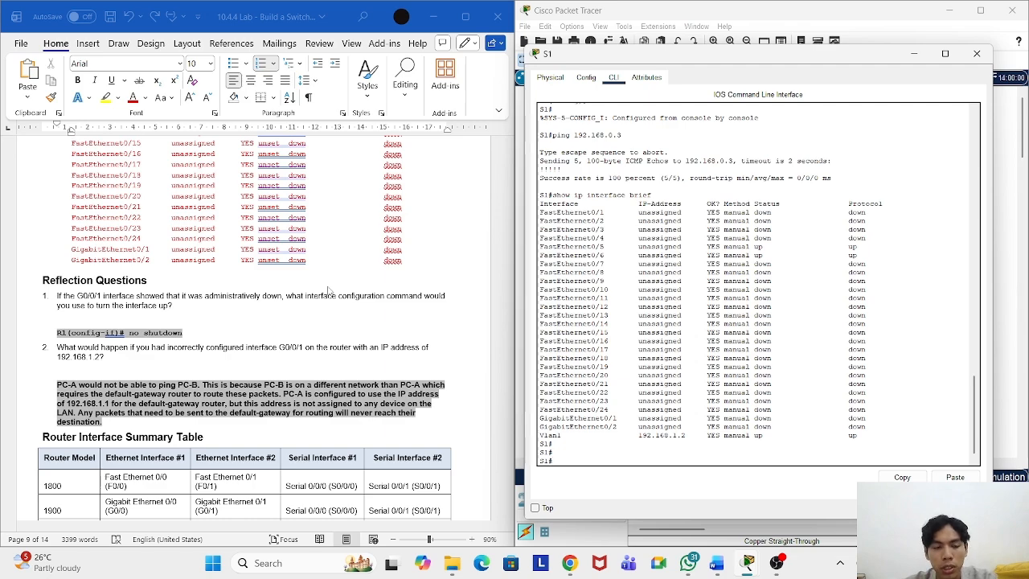
scroll(267, 296, down, 1)
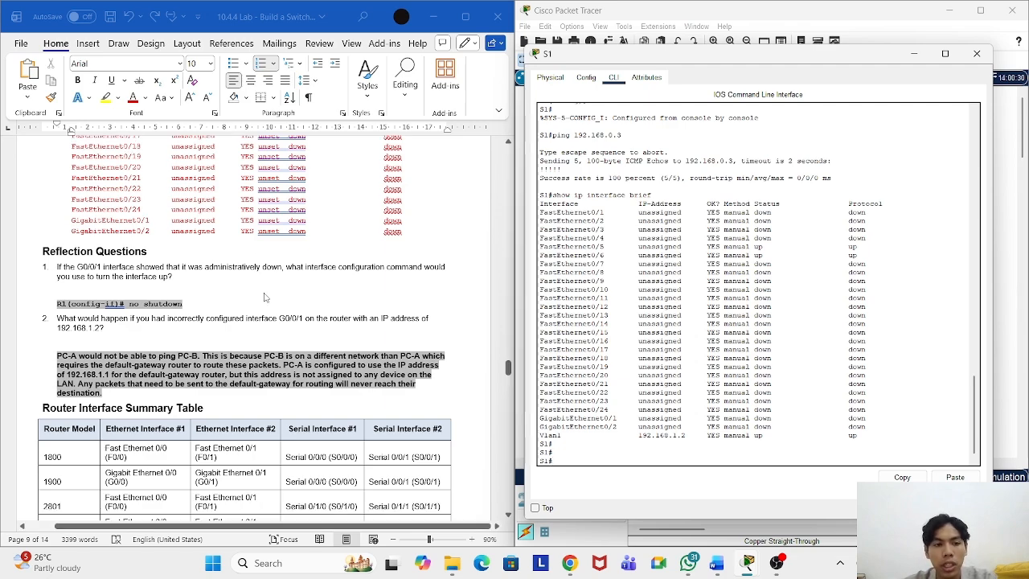
click(193, 303)
drag(194, 302, 129, 304)
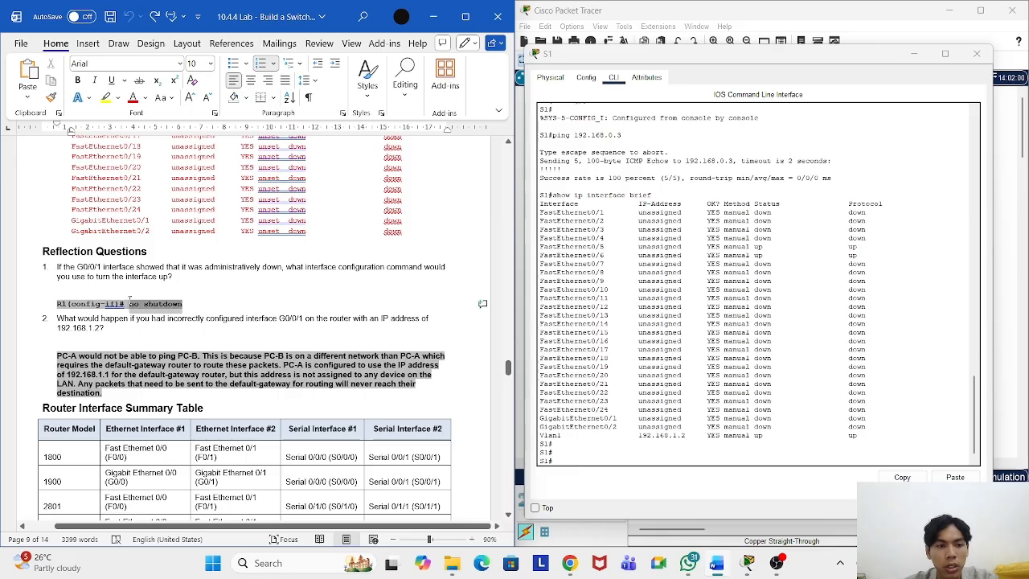
click(227, 291)
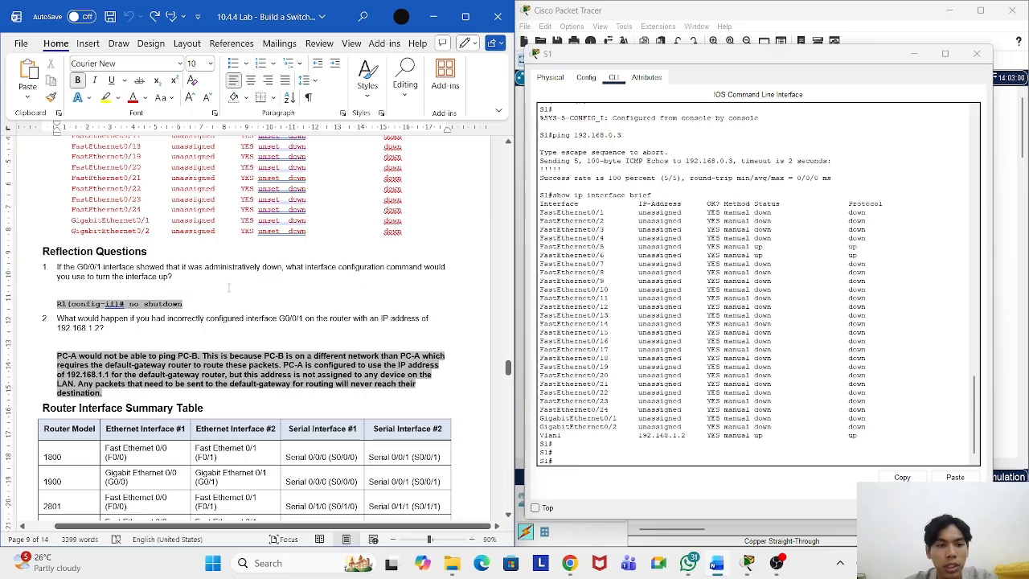
click(238, 278)
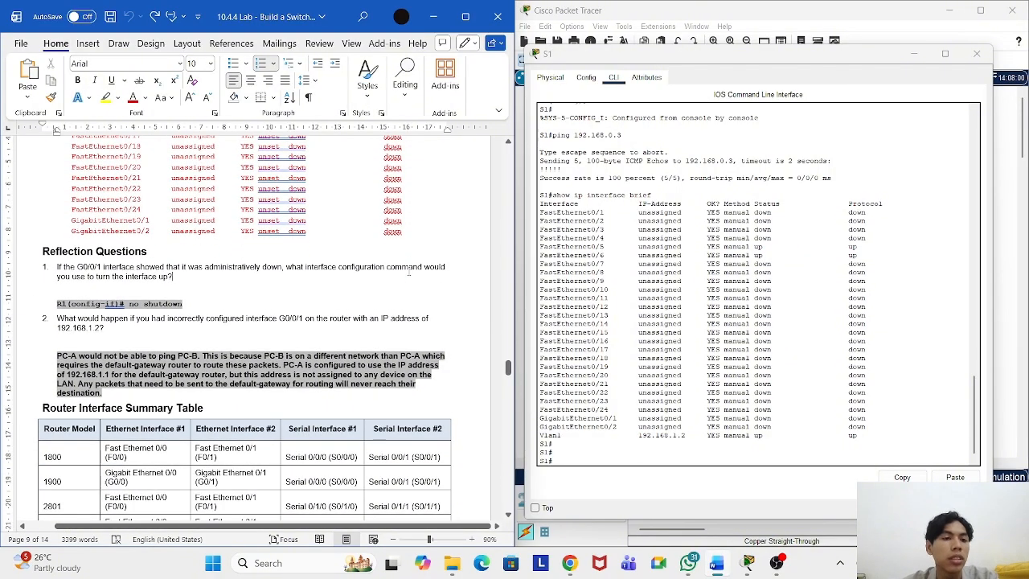
click(237, 326)
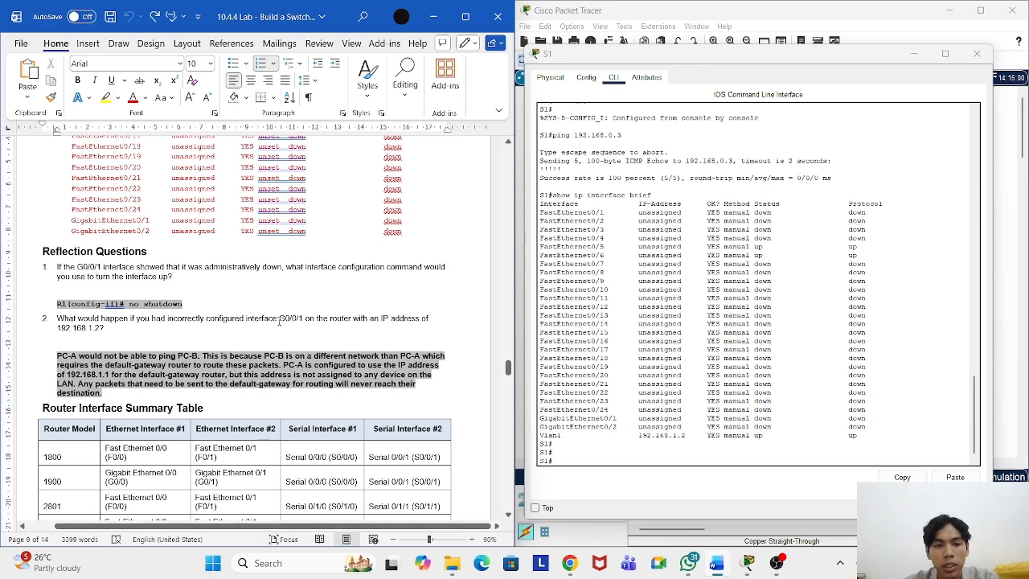
drag(279, 319, 302, 319)
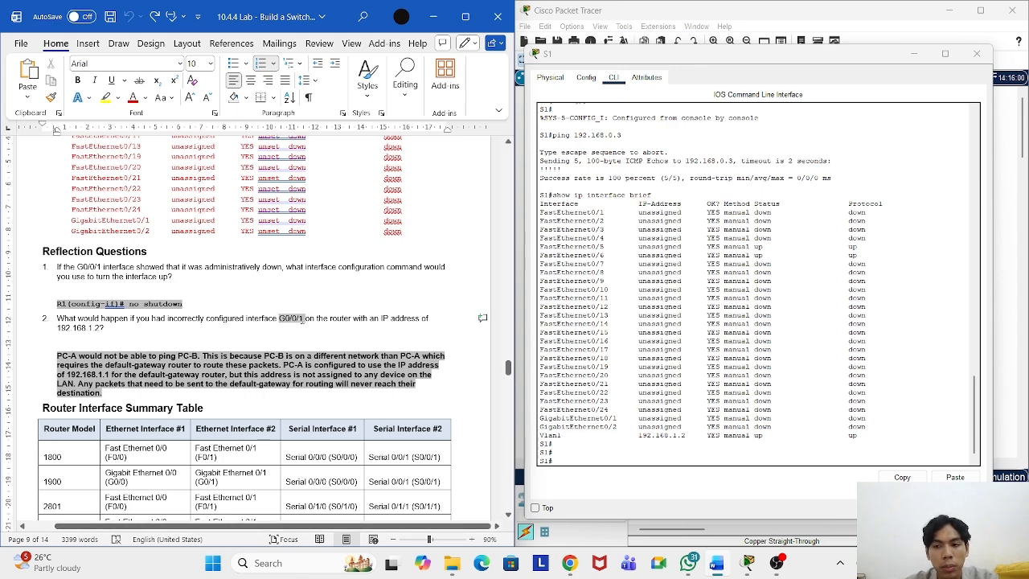
click(280, 328)
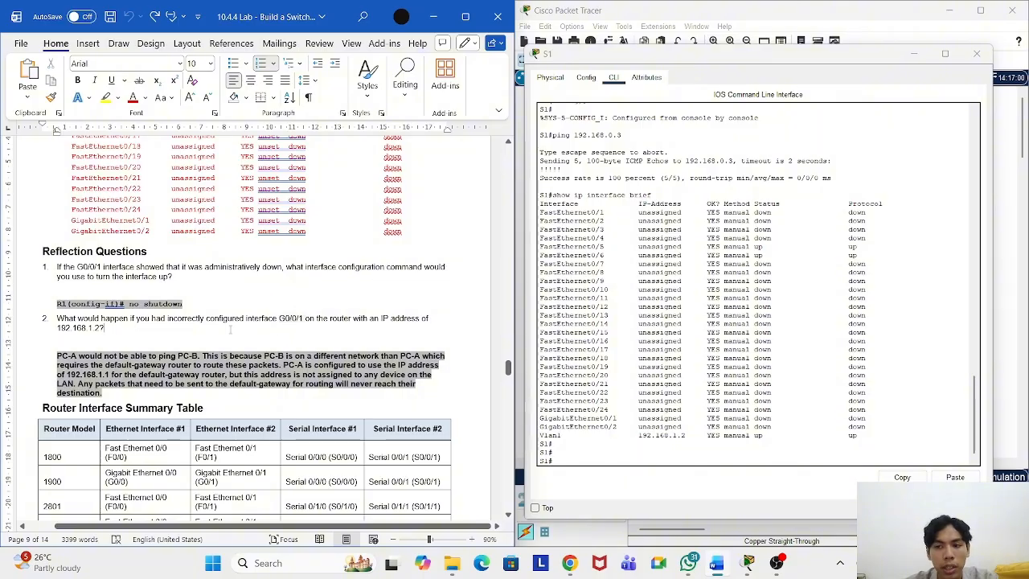
scroll(134, 328, down, 1)
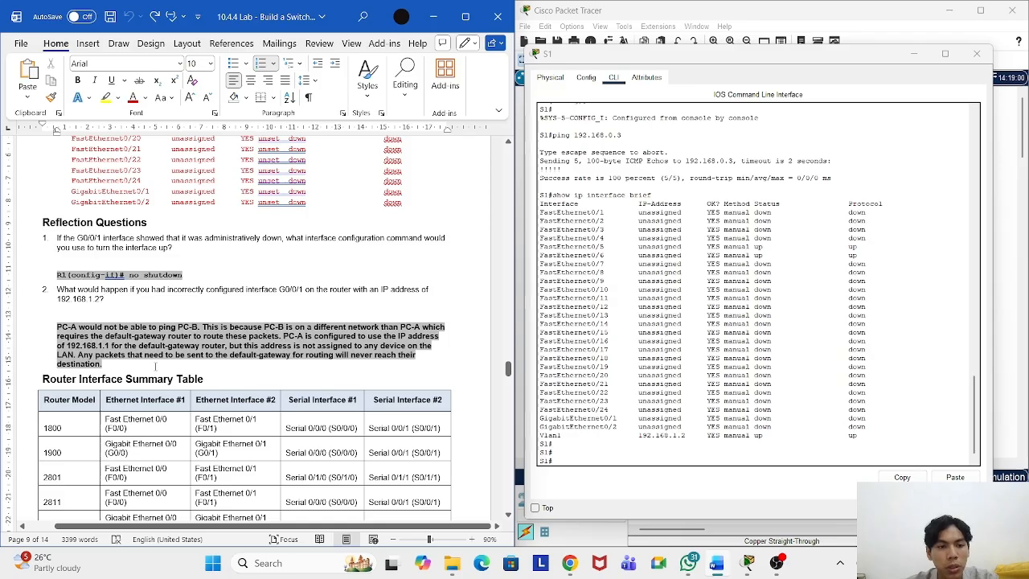
click(175, 259)
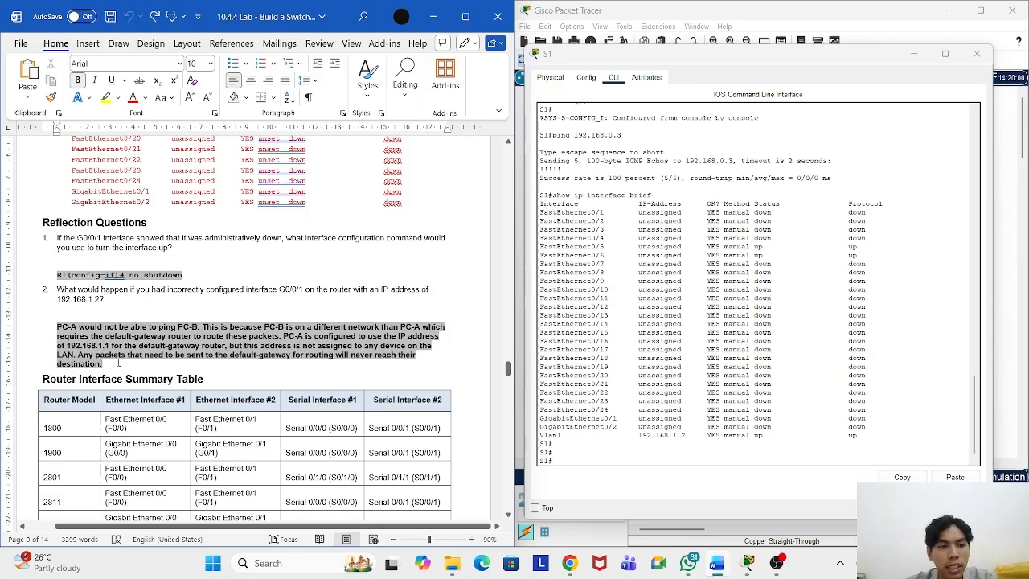
triple_click(100, 327)
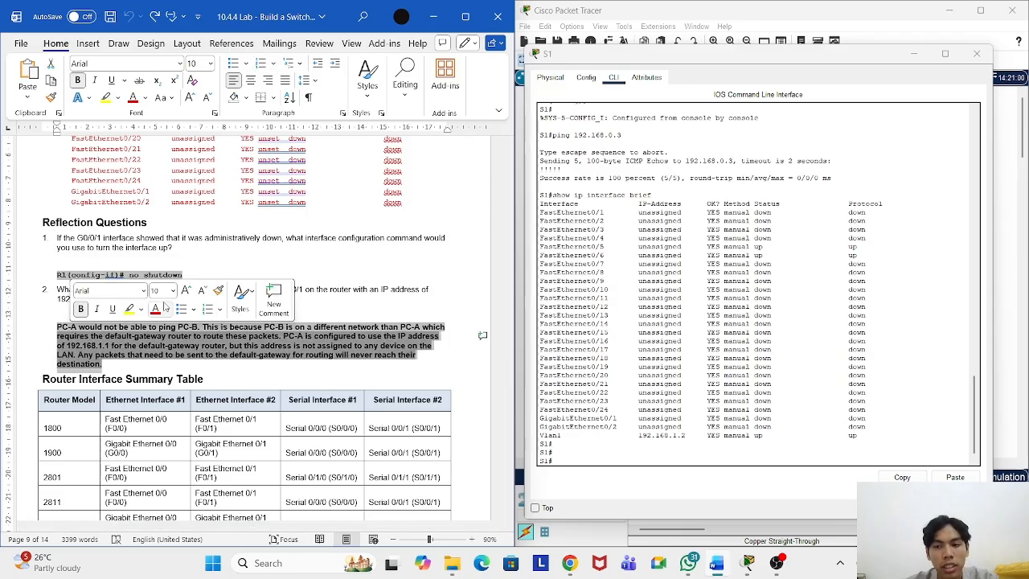
click(374, 307)
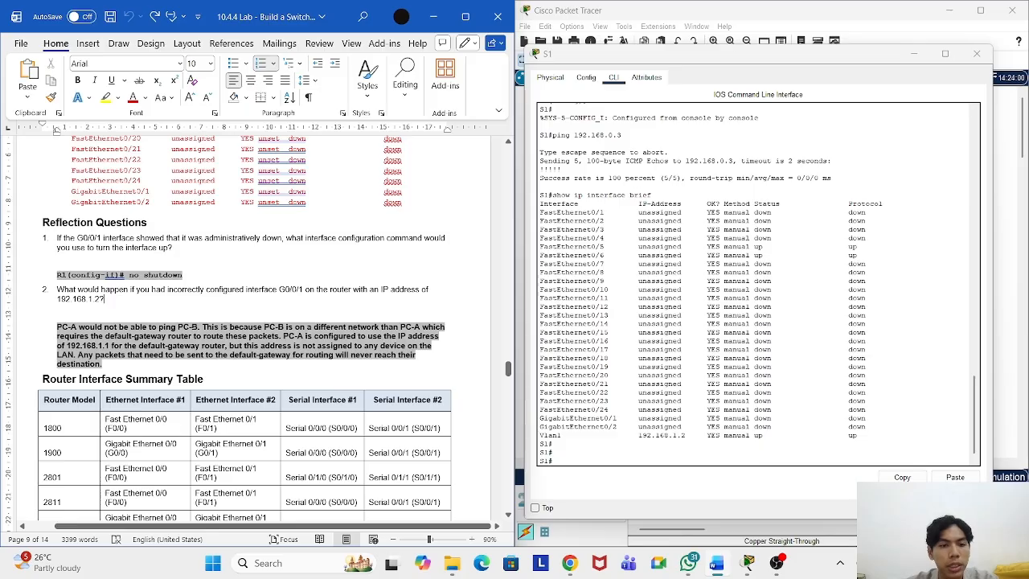
drag(200, 327, 84, 327)
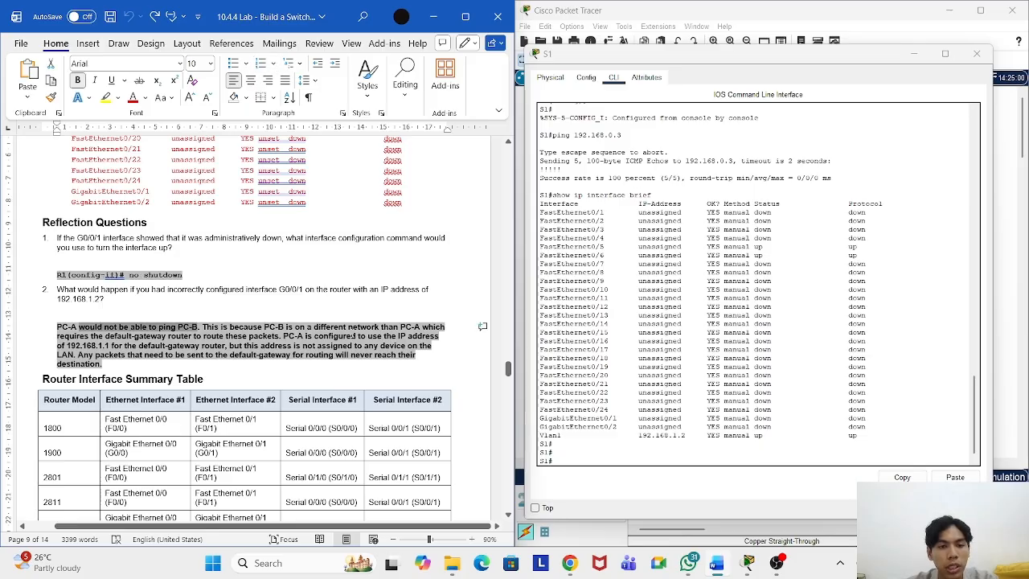
click(352, 336)
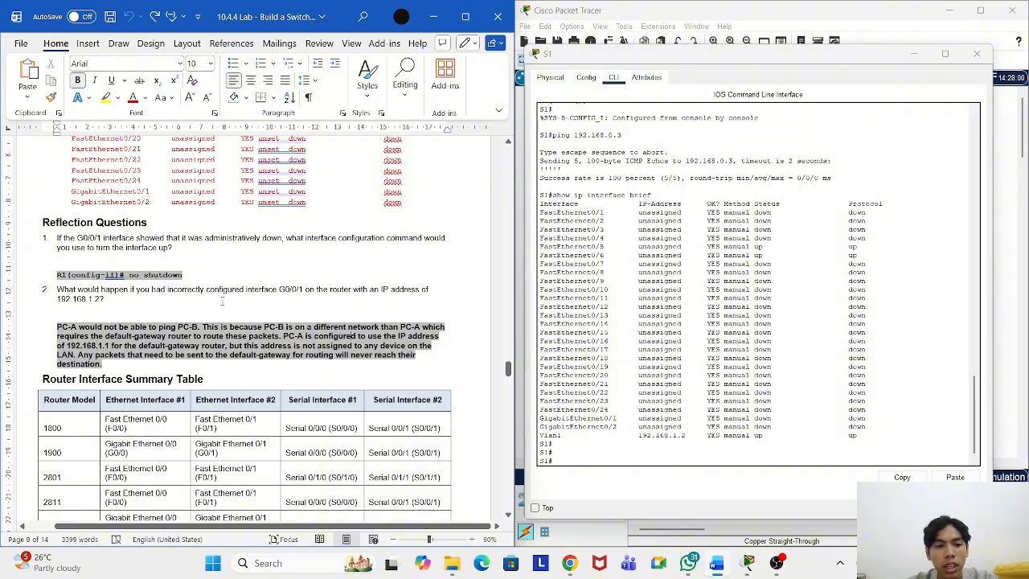
drag(245, 326, 311, 330)
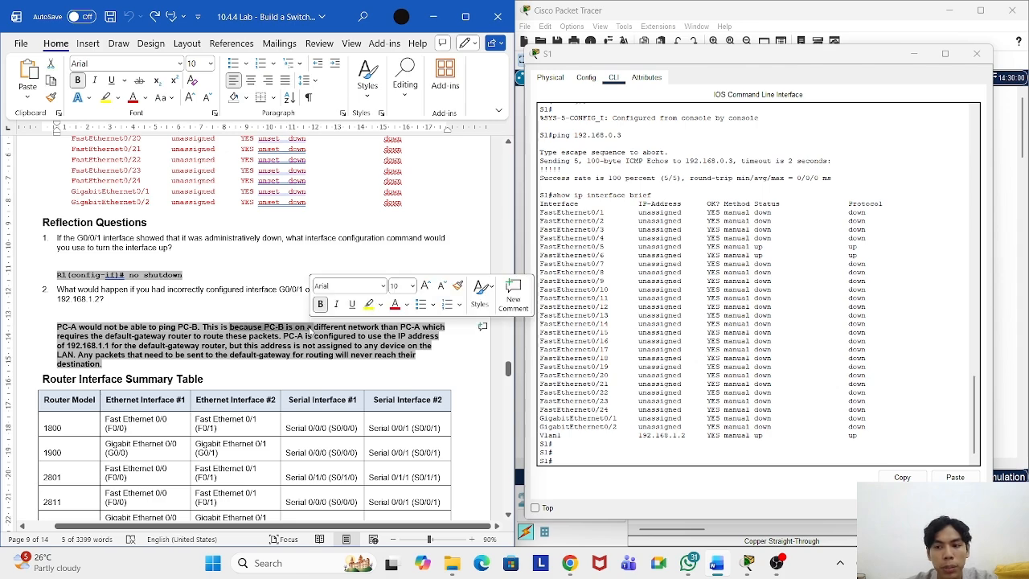
click(312, 329)
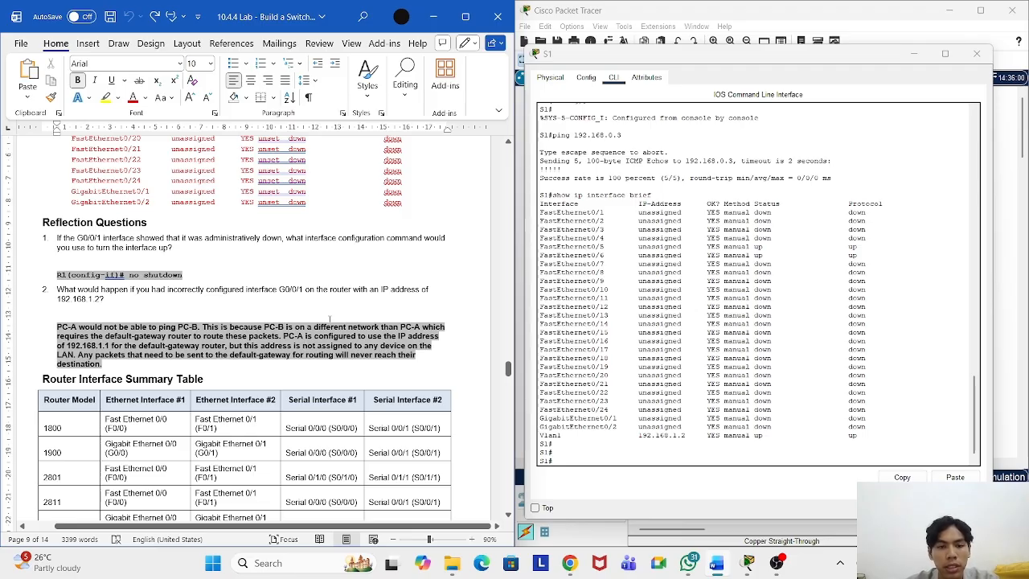
scroll(303, 364, down, 1)
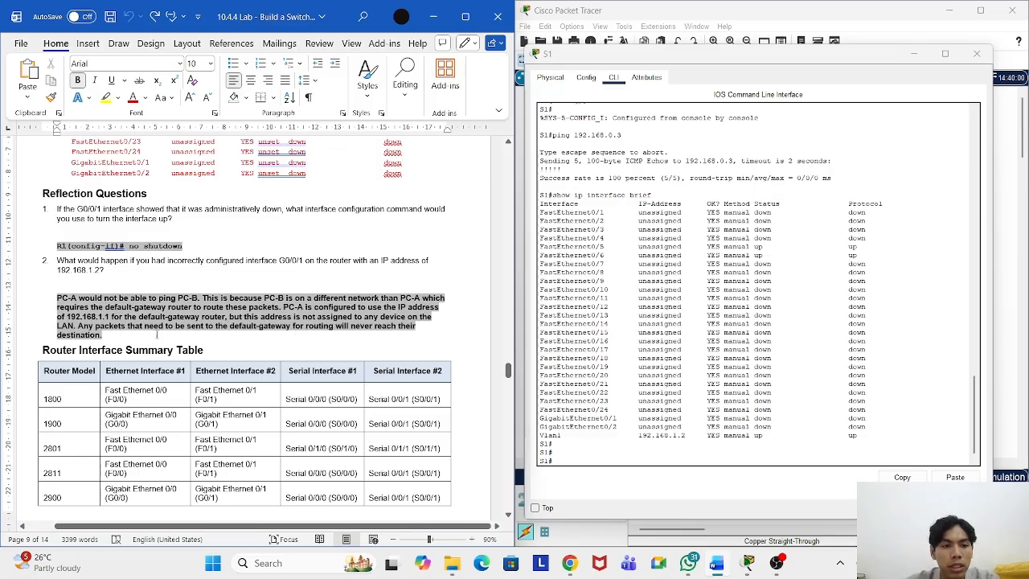
double_click(93, 317)
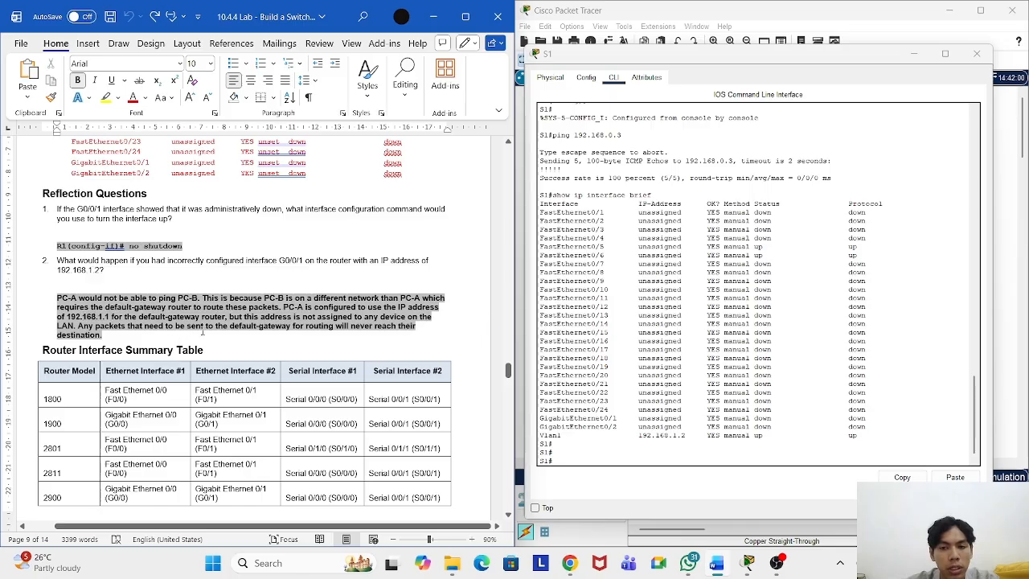
scroll(219, 314, down, 1)
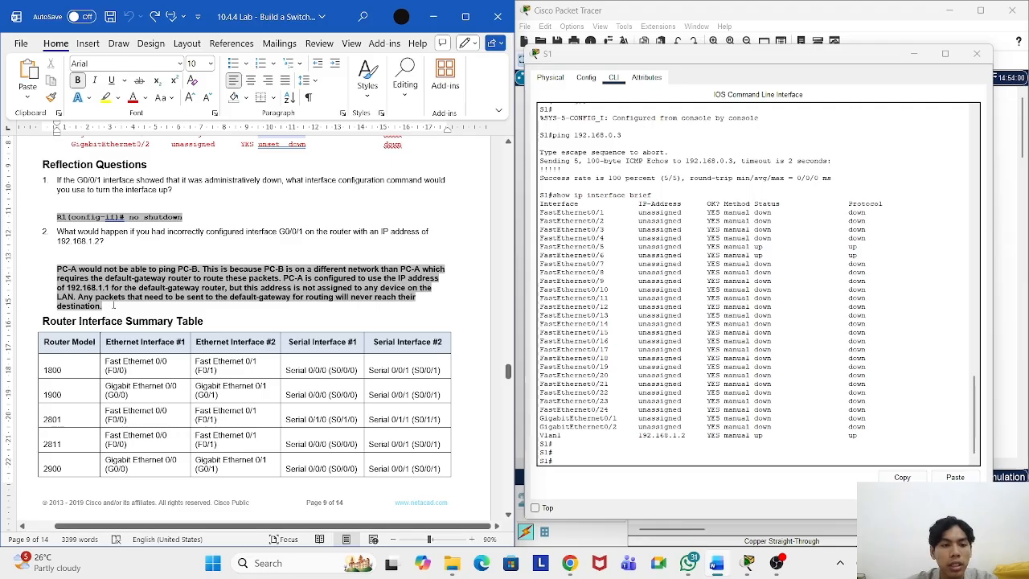
drag(82, 297, 122, 297)
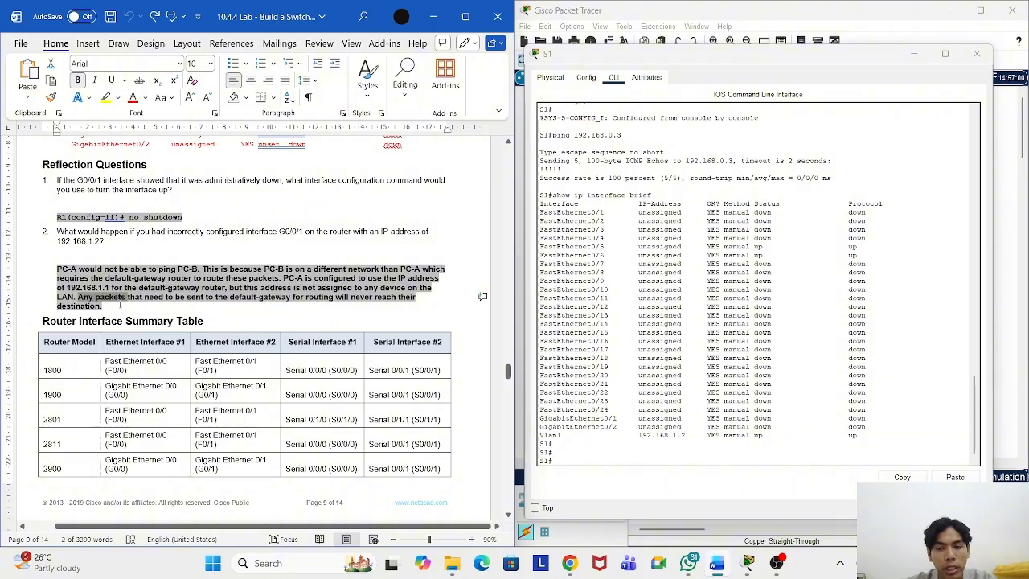
click(121, 304)
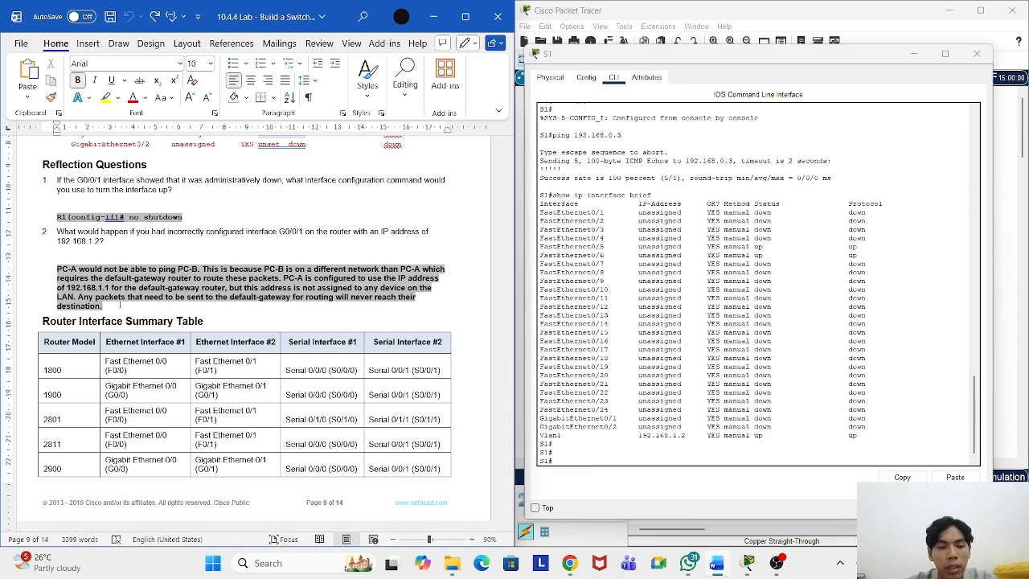
scroll(119, 305, up, 3)
scroll(128, 306, down, 3)
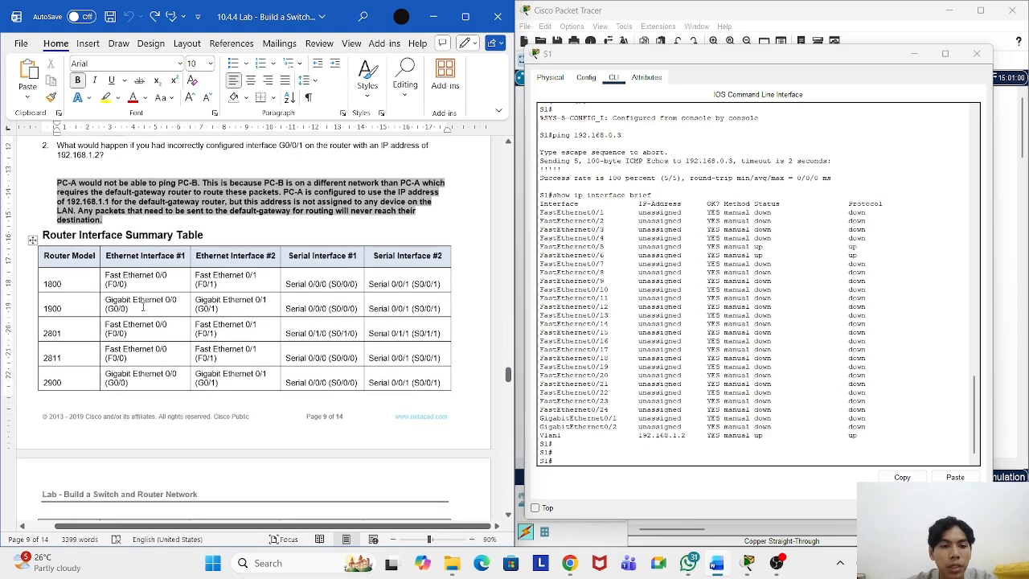
scroll(137, 306, up, 3)
scroll(141, 307, up, 1)
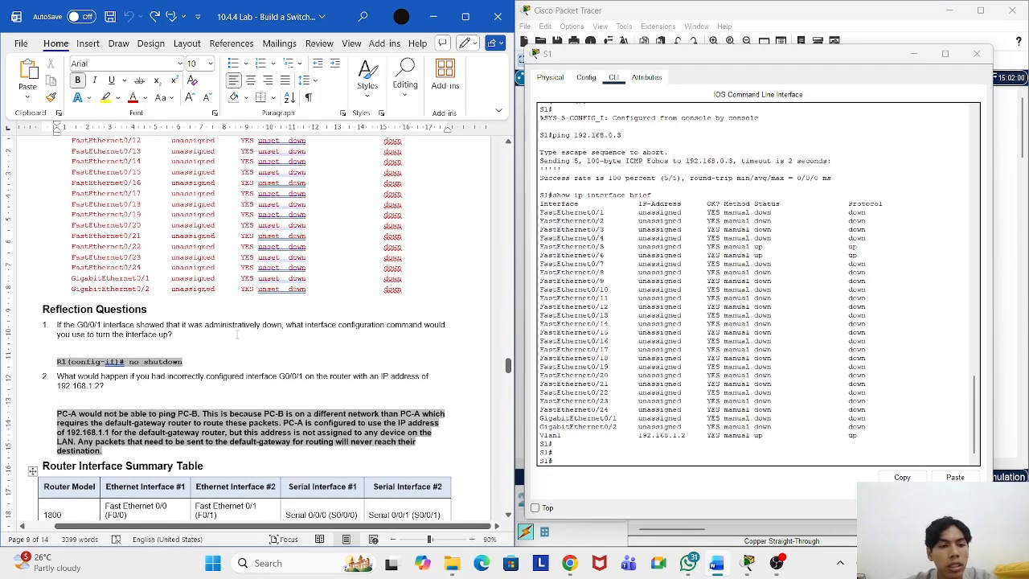
click(249, 340)
click(253, 351)
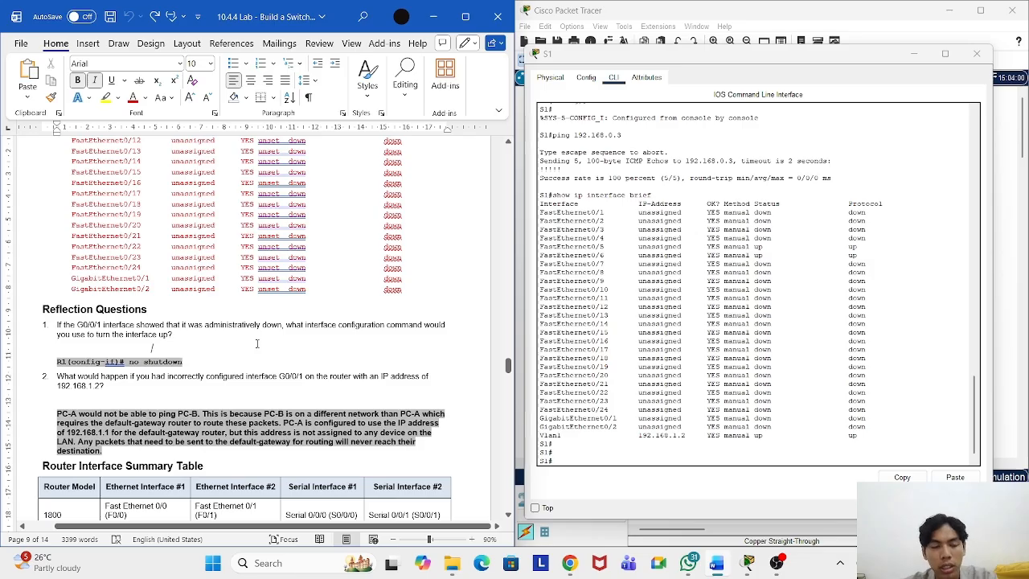
click(248, 339)
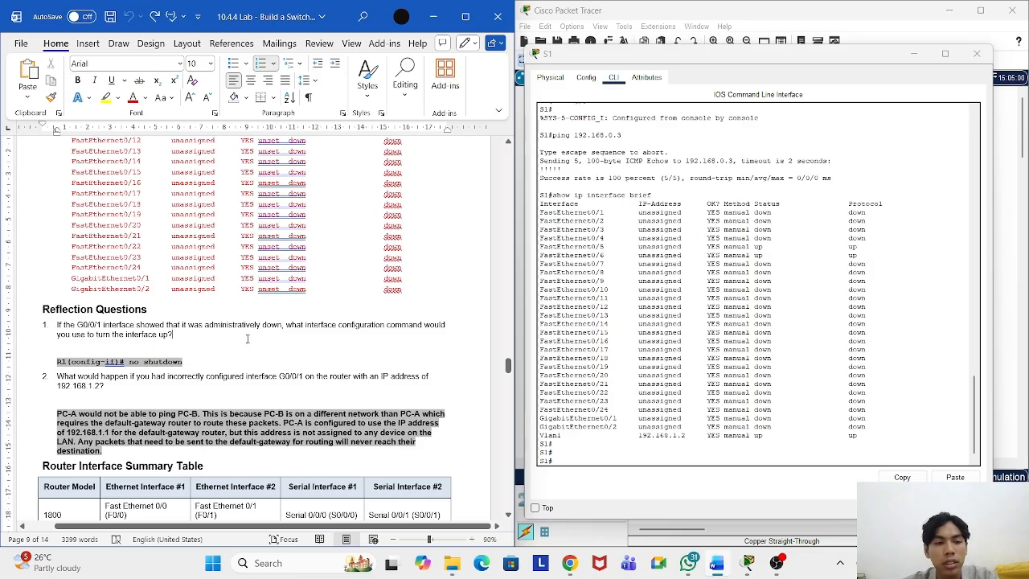